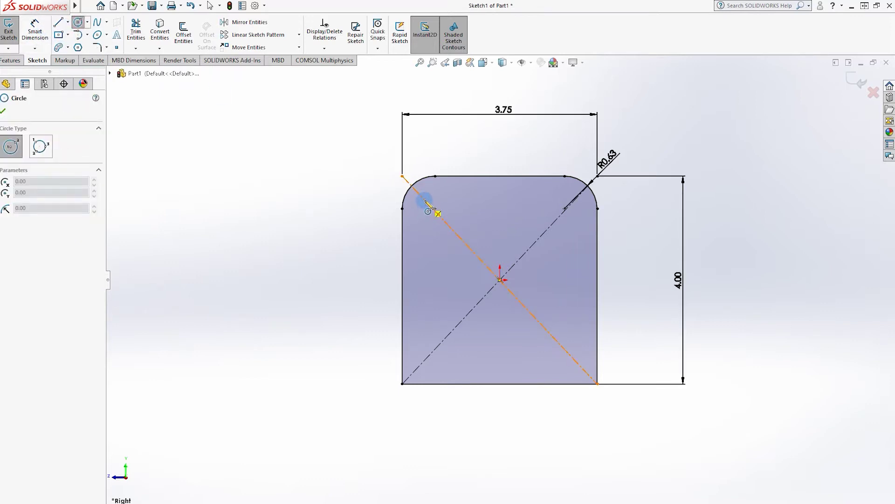
{"action": "left_click", "coordinate": [425, 200]}
{"action": "left_click", "coordinate": [434, 192]}
{"action": "right_click_drag", "start_coordinate": [489, 225], "coordinate": [489, 199]}
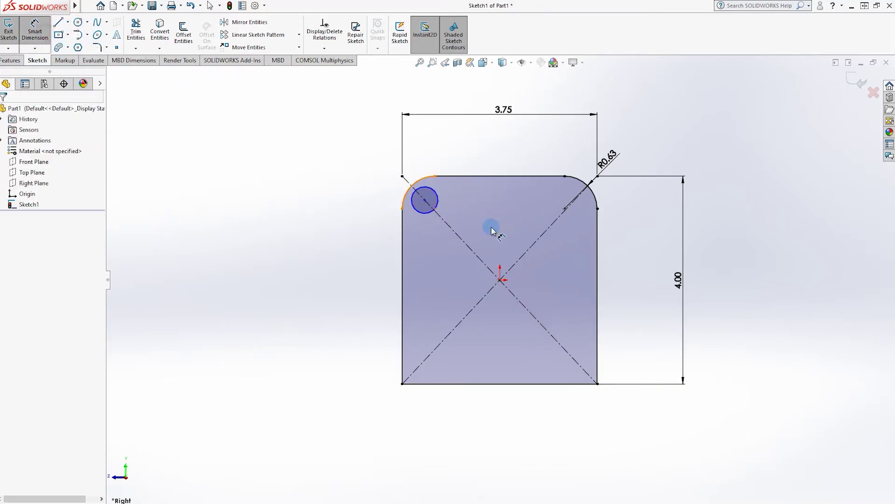
{"action": "left_click", "coordinate": [437, 199]}
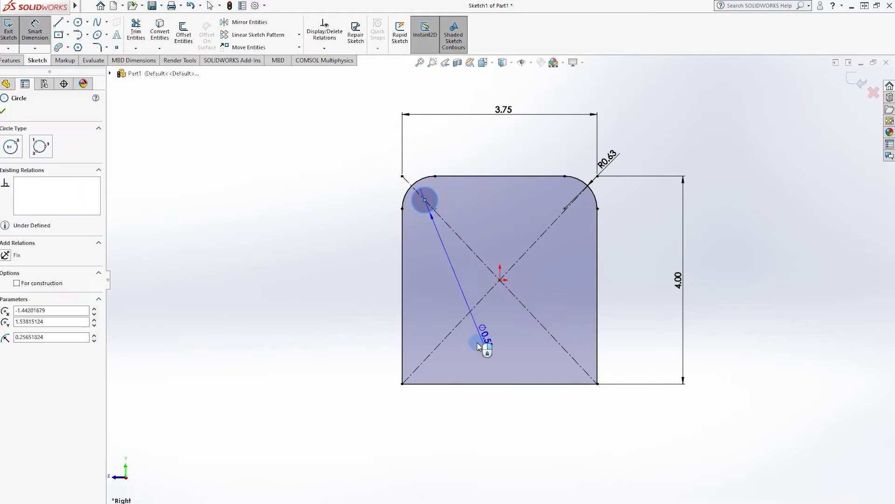
{"action": "left_click", "coordinate": [499, 280]}
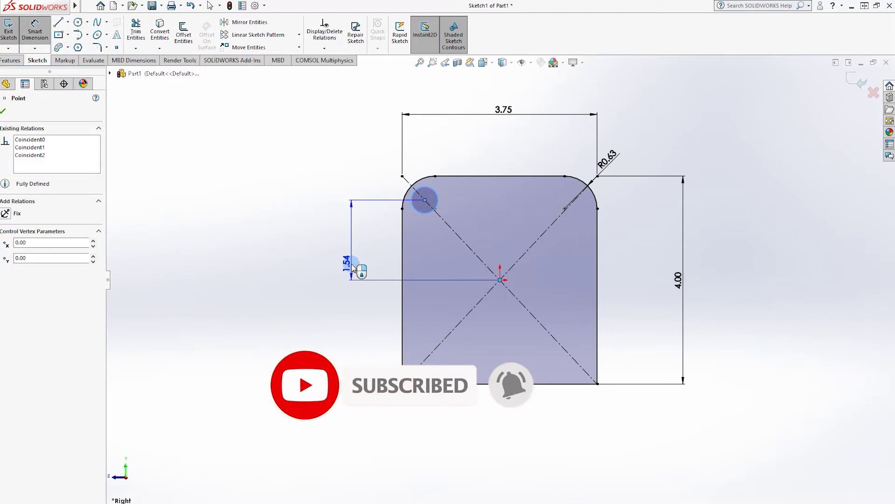
{"action": "key", "text": "Escape"}
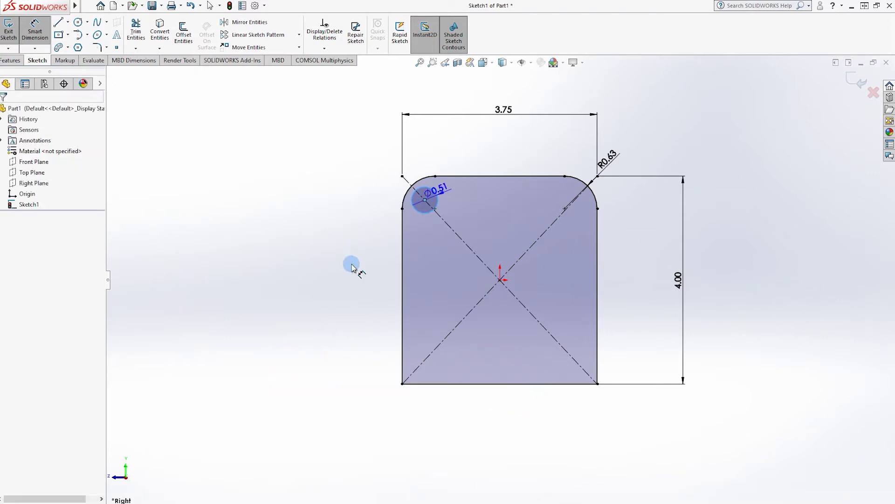
{"action": "left_click", "coordinate": [438, 201]}
{"action": "key", "text": "Delete"}
{"action": "key", "text": "Escape"}
Delete both diagonal construction lines of the rounded rectangle, including the dimensions that depend on them.
{"action": "left_click", "coordinate": [466, 241]}
{"action": "key", "text": "Delete"}
{"action": "key", "text": "Return"}
{"action": "left_click", "coordinate": [561, 226]}
{"action": "key", "text": "Delete"}
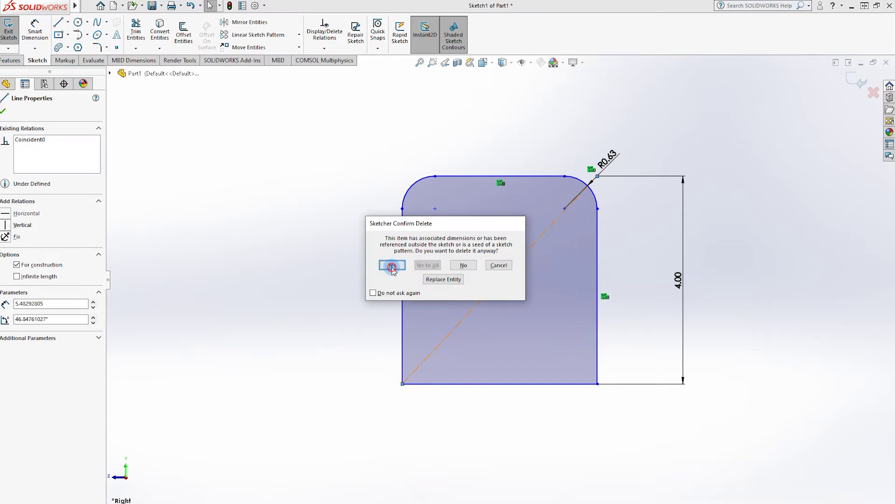
{"action": "left_click", "coordinate": [394, 264]}
Dimension the profile's overall width as 3.75 in between its side edges and its overall height as 4 in.
{"action": "key", "text": "d"}
{"action": "left_click", "coordinate": [404, 292]}
{"action": "left_click", "coordinate": [597, 293]}
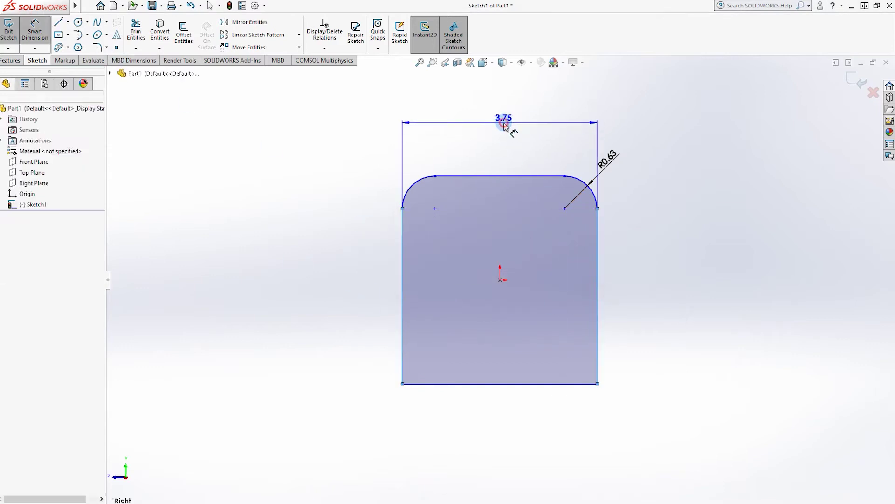
{"action": "left_click", "coordinate": [506, 125]}
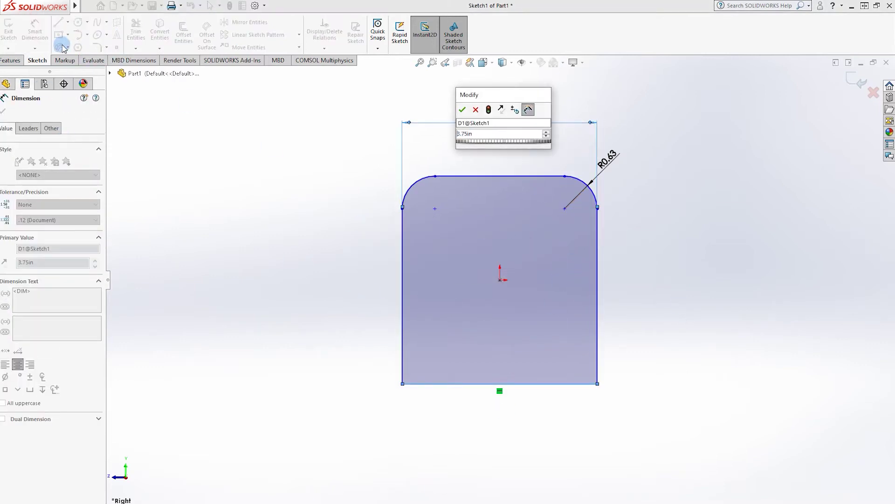
{"action": "key", "text": "Return"}
{"action": "left_click", "coordinate": [491, 178]}
{"action": "left_click", "coordinate": [498, 384]}
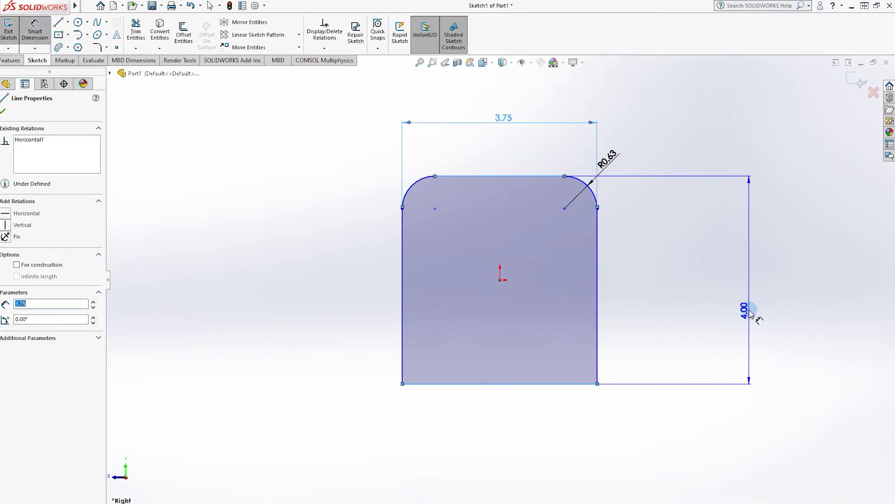
{"action": "left_click", "coordinate": [747, 296]}
{"action": "left_click", "coordinate": [707, 275]}
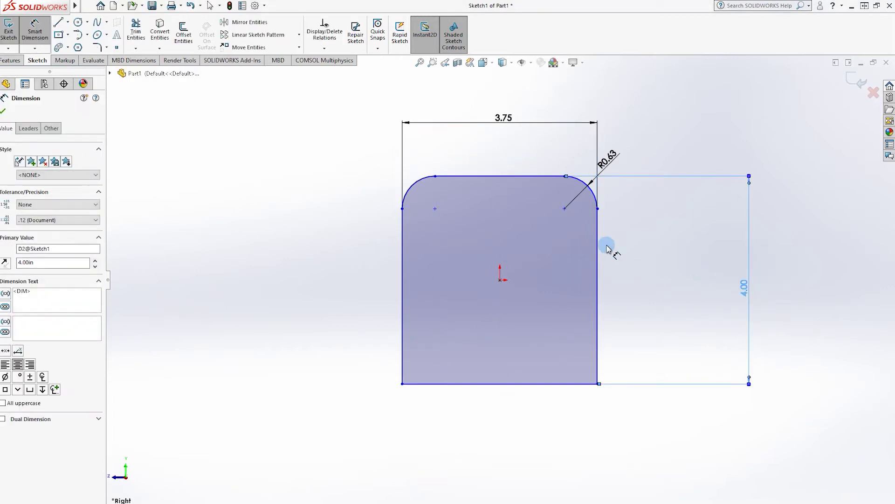
Draw a circle centred on the upper-left corner arc's centre and set its diameter to 0.63 in.
{"action": "left_click", "coordinate": [70, 33]}
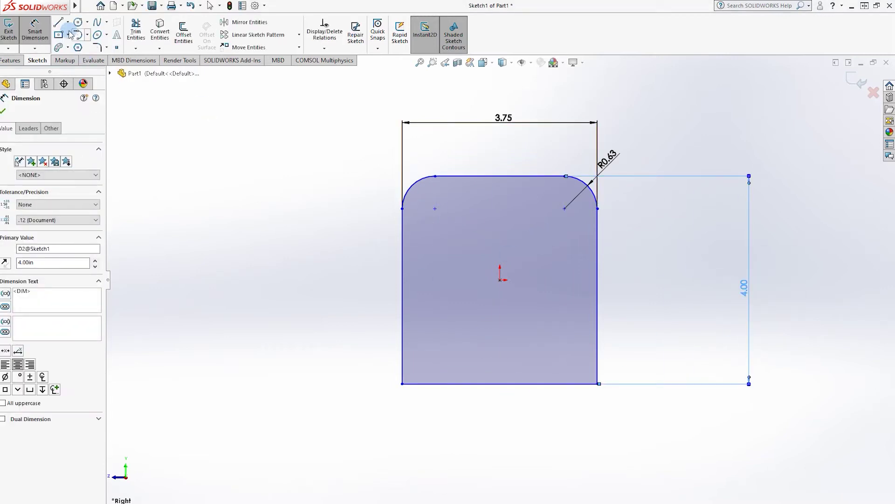
{"action": "key", "text": "c"}
{"action": "left_click", "coordinate": [435, 209]}
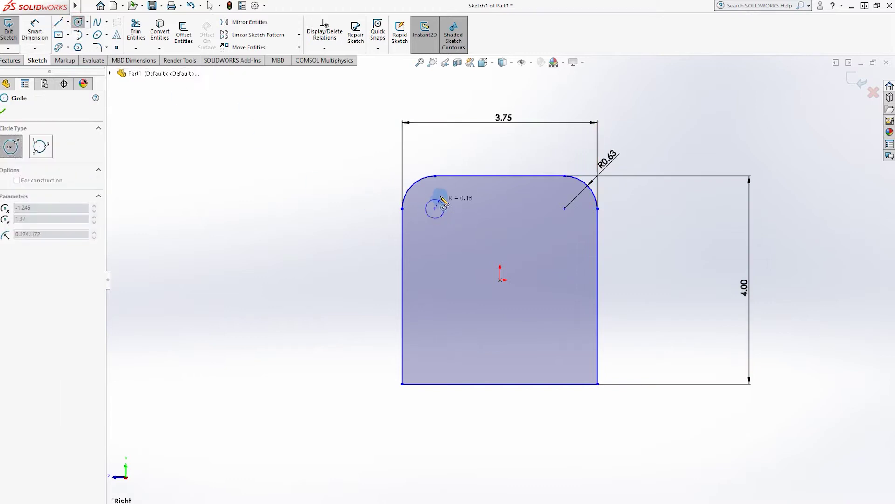
{"action": "left_click", "coordinate": [446, 198]}
{"action": "key", "text": "d"}
{"action": "left_click", "coordinate": [446, 198]}
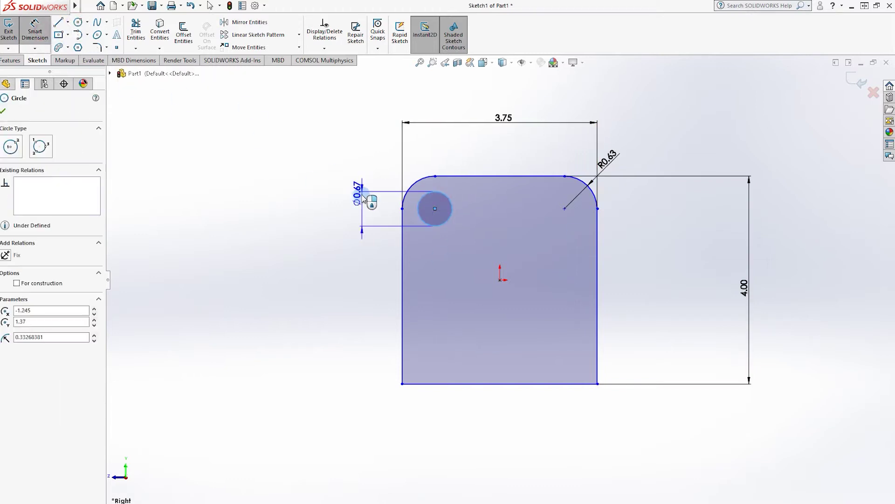
{"action": "left_click", "coordinate": [362, 196]}
{"action": "type", "text": "0.63"}
{"action": "key", "text": "Return"}
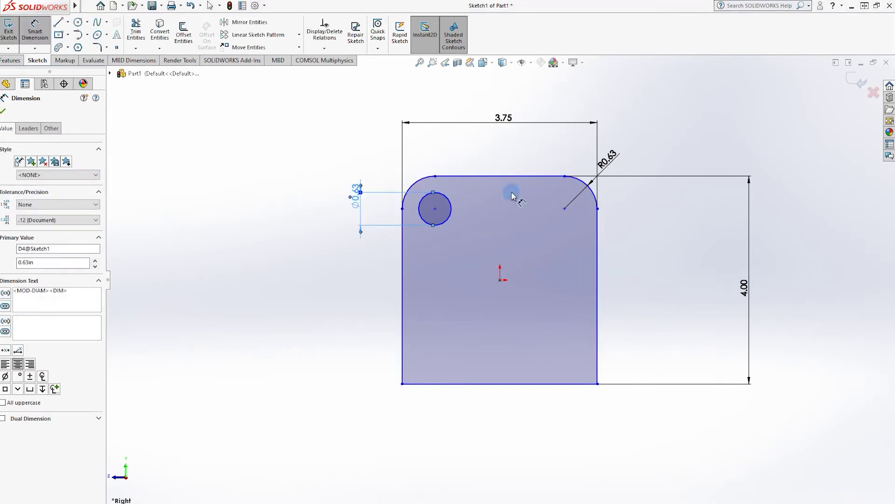
Draw a circle of about 0.31 in radius at the upper-right corner arc's centre and make it equal to the left circle.
{"action": "left_click", "coordinate": [78, 22]}
{"action": "left_click", "coordinate": [564, 208]}
{"action": "left_click", "coordinate": [574, 196]}
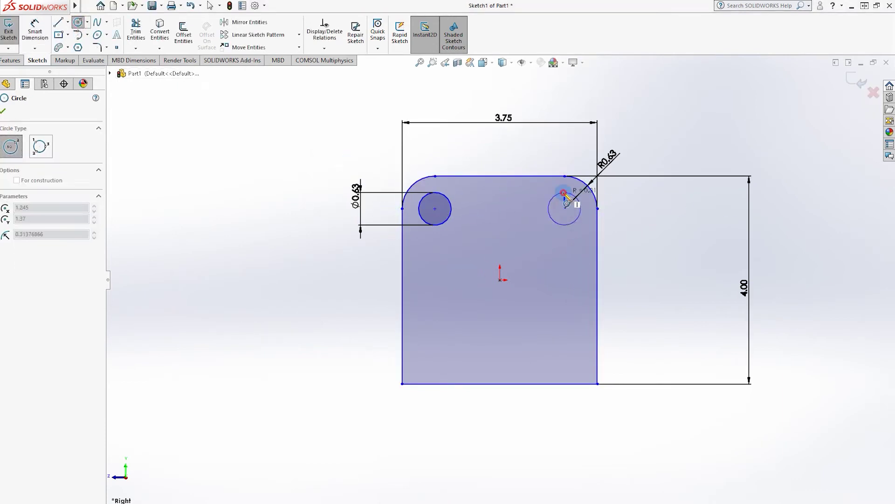
{"action": "key", "text": "Escape"}
{"action": "left_click", "coordinate": [574, 199]}
{"action": "left_click", "coordinate": [443, 196], "text": "ctrl"}
{"action": "right_click", "coordinate": [442, 196]}
{"action": "left_click", "coordinate": [496, 169]}
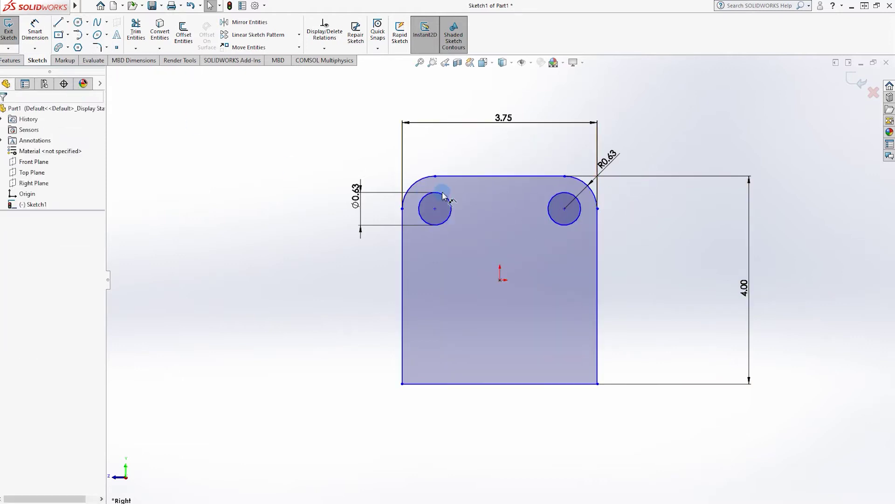
Extrude the rounded plate profile as a blind boss 0.75 in deep.
{"action": "left_click", "coordinate": [10, 60]}
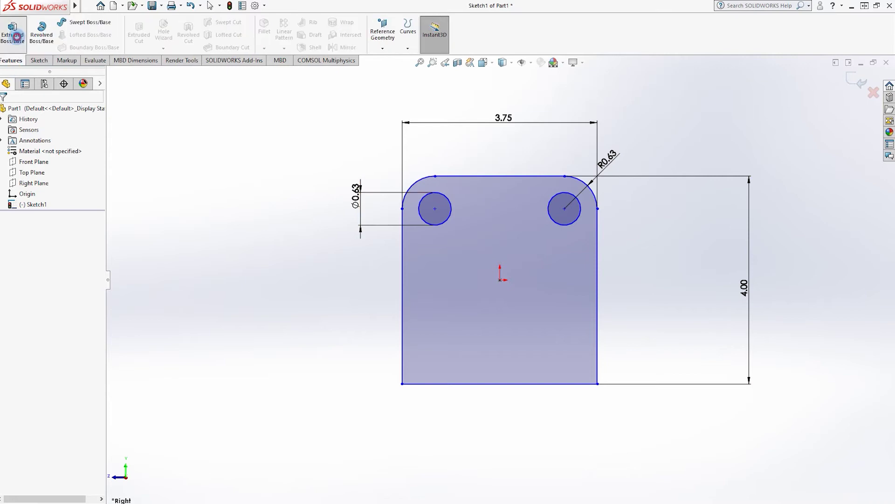
{"action": "left_click", "coordinate": [13, 32]}
{"action": "left_click", "coordinate": [45, 175]}
{"action": "double_click", "coordinate": [37, 202]}
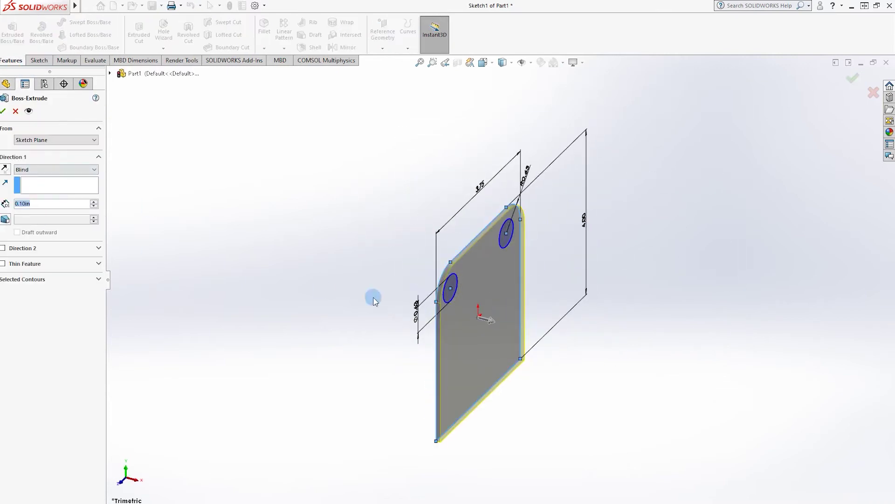
{"action": "type", "text": "0.75"}
{"action": "key", "text": "Return"}
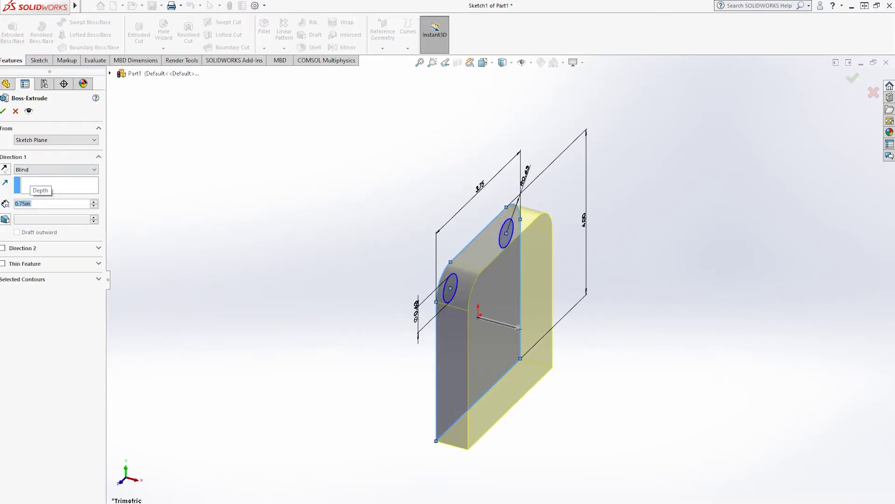
{"action": "left_click", "coordinate": [849, 87]}
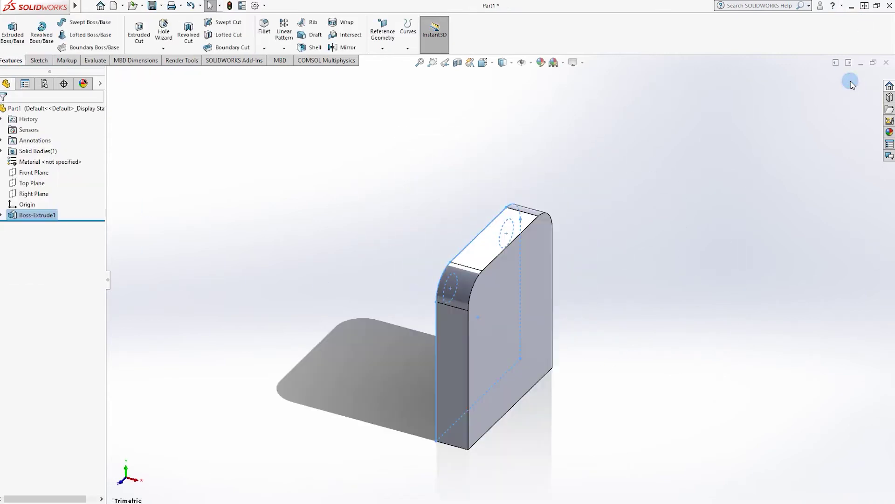
Start a sketch on the plate's large front face and view it straight on.
{"action": "right_click", "coordinate": [505, 329]}
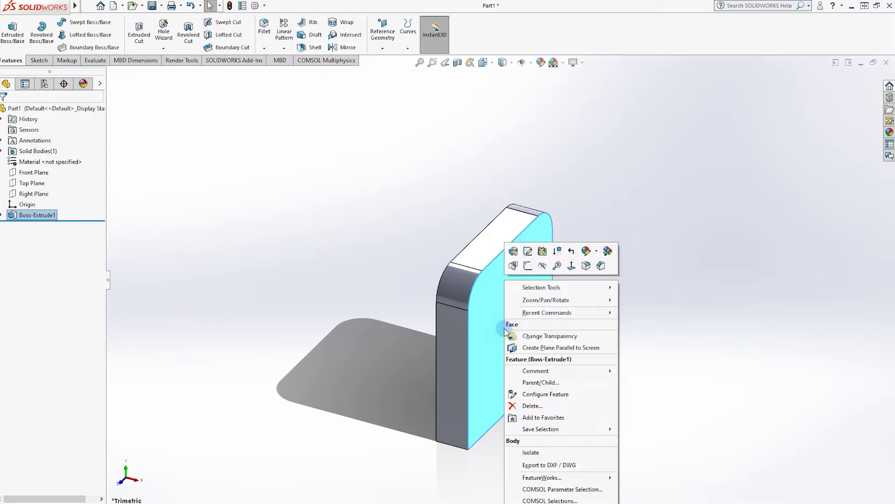
{"action": "left_click", "coordinate": [527, 265]}
{"action": "right_click", "coordinate": [521, 261]}
{"action": "left_click", "coordinate": [522, 276]}
Draw a corner rectangle about 1.82 in wide and 1.53 in high, rising from the plate's bottom edge.
{"action": "left_click", "coordinate": [60, 34]}
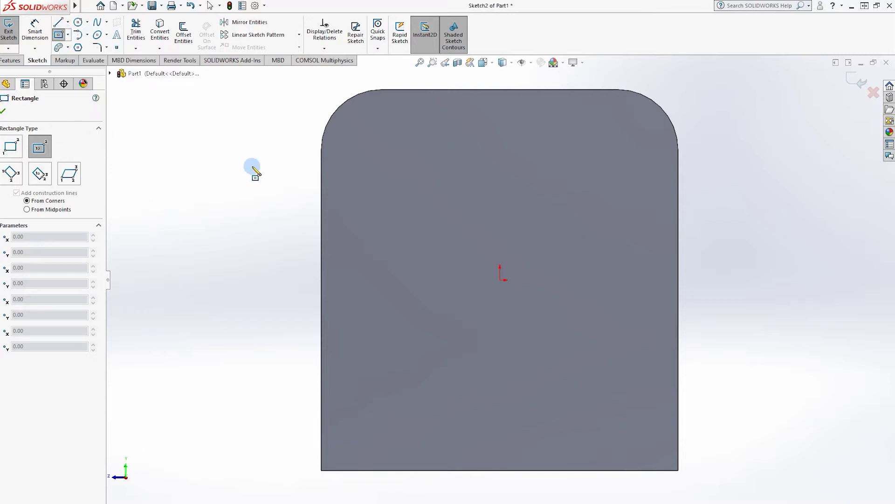
{"action": "key", "text": "Escape"}
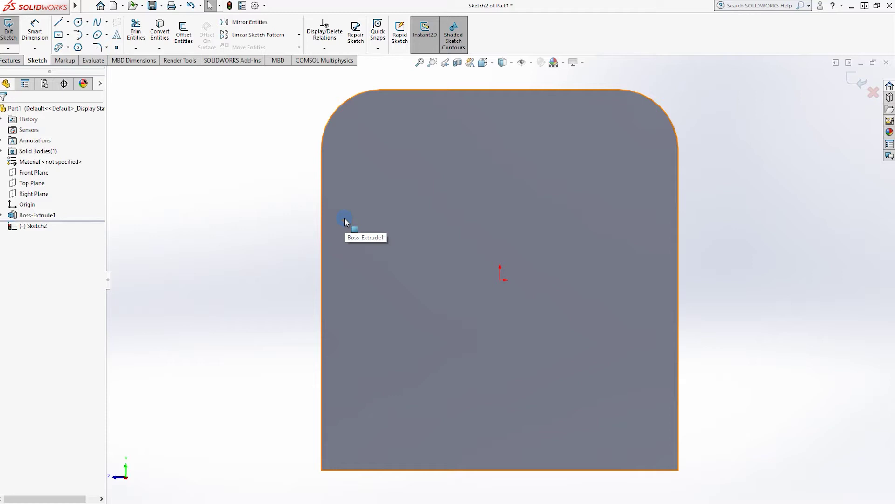
{"action": "left_click", "coordinate": [443, 228]}
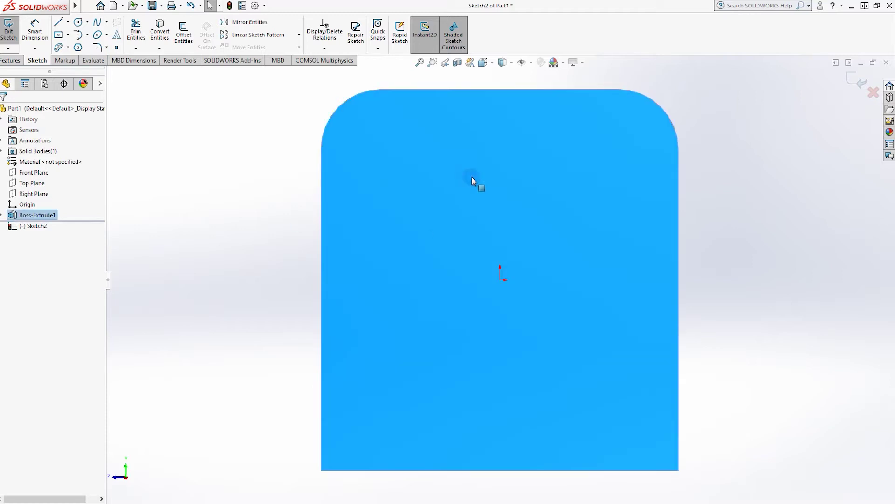
{"action": "left_click", "coordinate": [68, 35]}
{"action": "left_click", "coordinate": [86, 44]}
{"action": "left_click_drag", "start_coordinate": [415, 470], "coordinate": [589, 324]}
{"action": "key", "text": "Escape"}
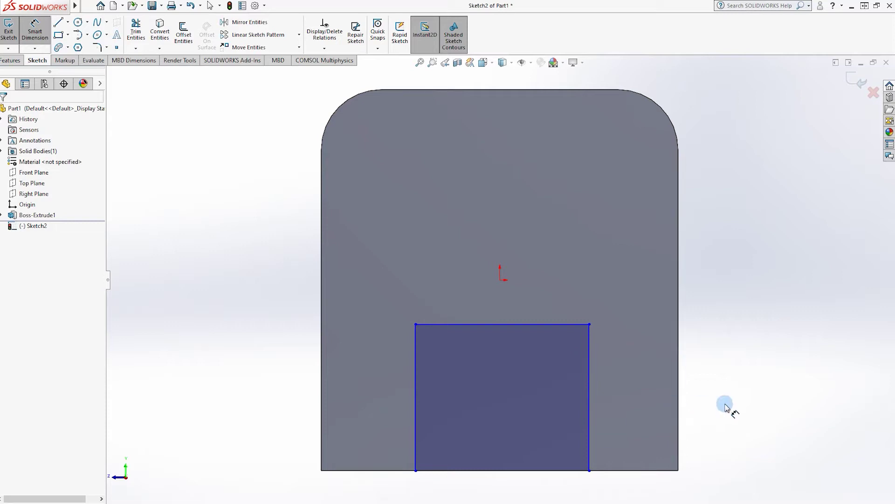
Set the rectangle's height to 1.75 in and its width to 2.5 in.
{"action": "left_click", "coordinate": [586, 367]}
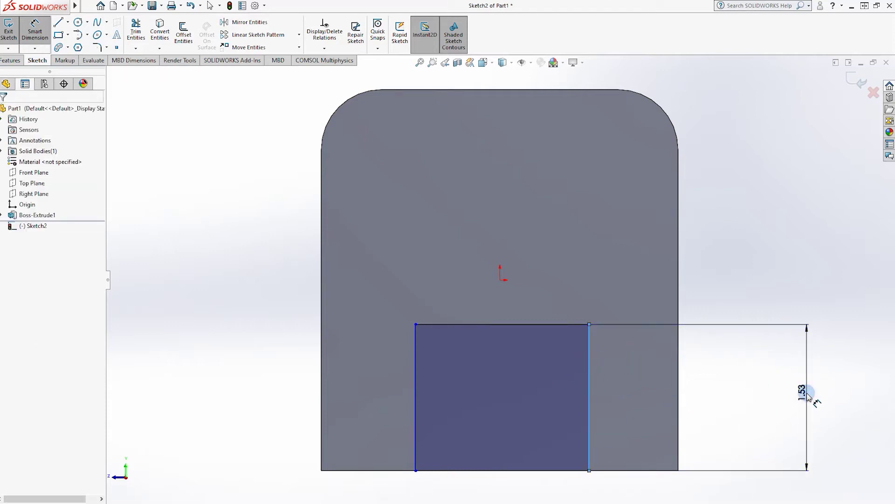
{"action": "left_click", "coordinate": [805, 392]}
{"action": "type", "text": "1.75"}
{"action": "key", "text": "Return"}
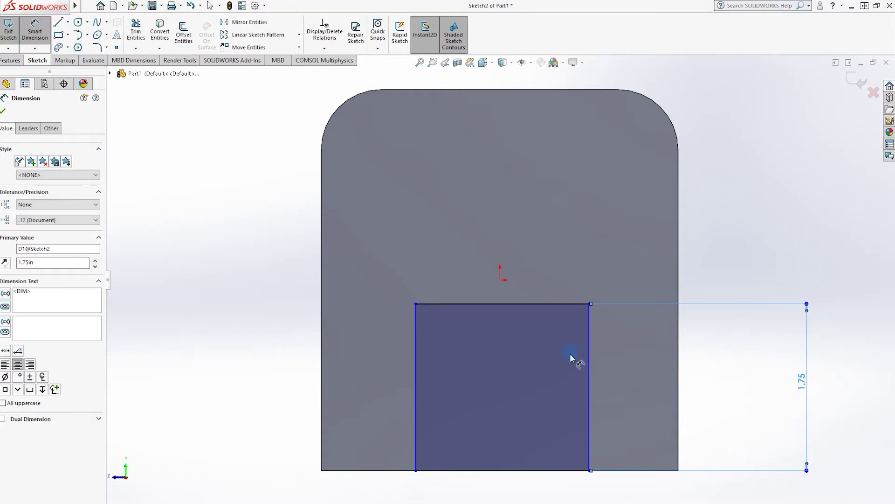
{"action": "left_click", "coordinate": [514, 306]}
{"action": "left_click", "coordinate": [532, 89]}
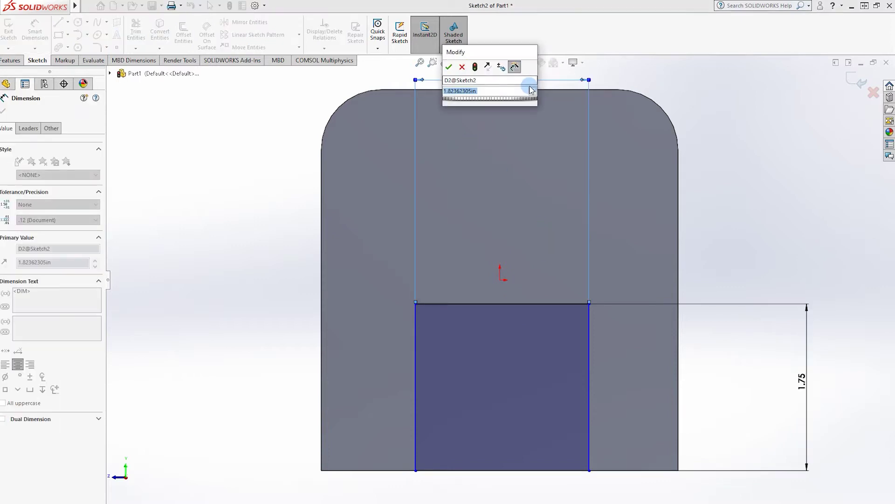
{"action": "type", "text": "2.5"}
{"action": "key", "text": "Return"}
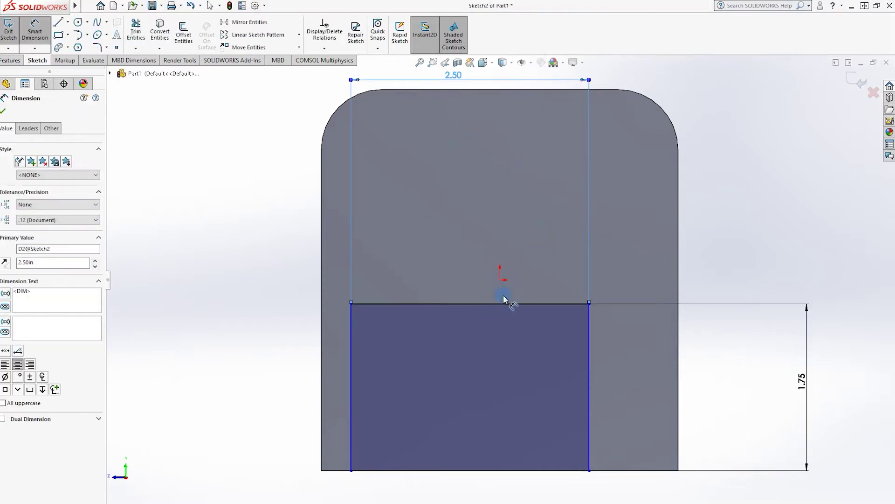
Centre the rectangle by dimensioning its right side 1.25 in from the origin.
{"action": "left_click", "coordinate": [591, 447]}
{"action": "left_click", "coordinate": [500, 279]}
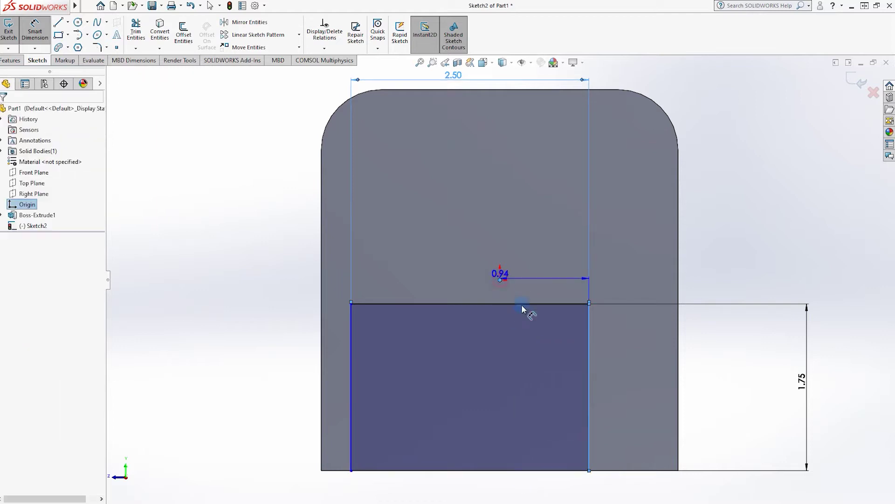
{"action": "left_click", "coordinate": [554, 385]}
{"action": "type", "text": "1.25"}
{"action": "key", "text": "Return"}
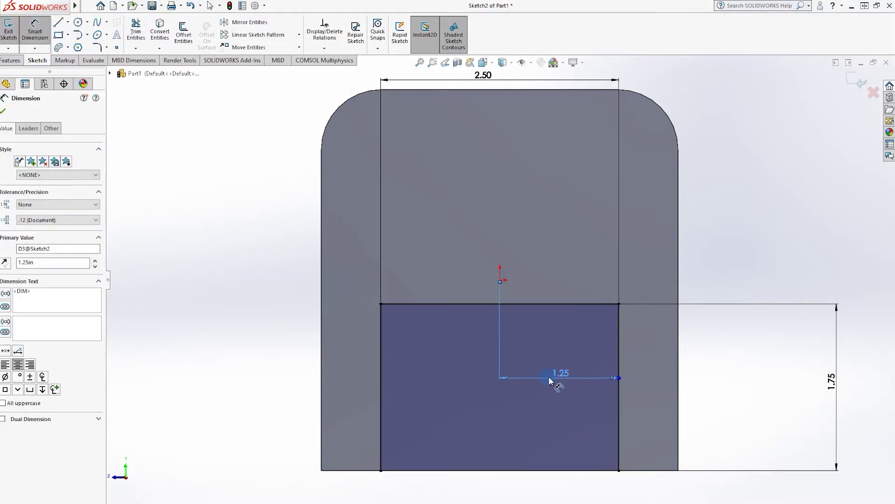
{"action": "left_click", "coordinate": [803, 200]}
Extrude the rectangle outward from the plate as a blind boss 5 in long, merged with the body.
{"action": "left_click", "coordinate": [10, 60]}
{"action": "left_click", "coordinate": [12, 32]}
{"action": "middle_click_drag", "start_coordinate": [526, 351], "coordinate": [579, 335]}
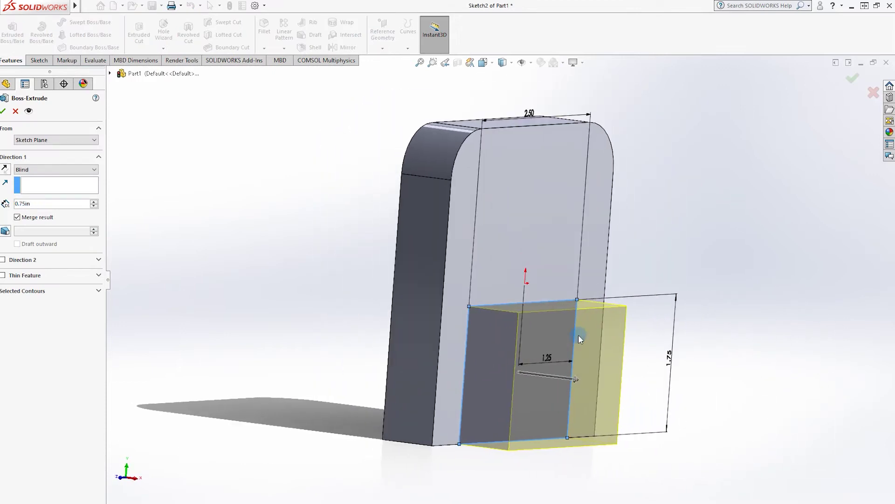
{"action": "left_click", "coordinate": [105, 223]}
{"action": "type", "text": "5"}
{"action": "key", "text": "Return"}
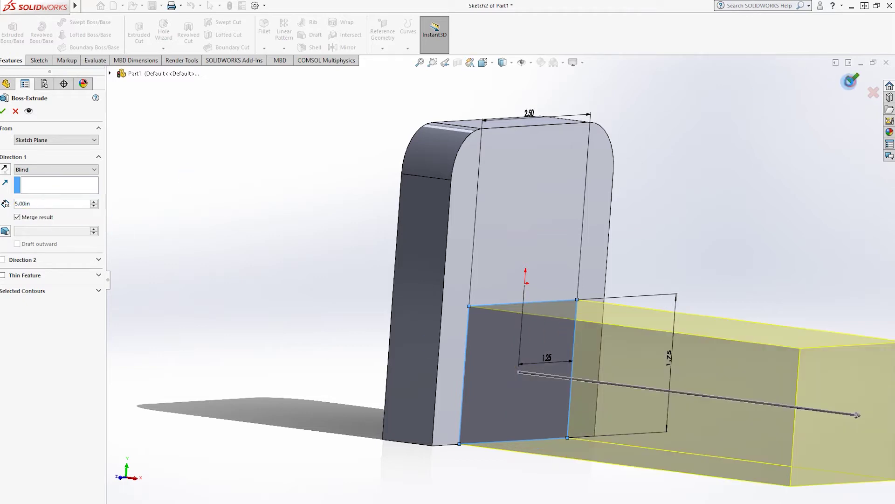
{"action": "left_click", "coordinate": [851, 80]}
Start a sketch on the long side face of the extruded block and view it straight on.
{"action": "scroll", "coordinate": [612, 292], "scroll_direction": "up", "scroll_amount": 3}
{"action": "scroll", "coordinate": [609, 290], "scroll_direction": "down", "scroll_amount": 1}
{"action": "right_click", "coordinate": [605, 348]}
{"action": "left_click", "coordinate": [606, 280]}
{"action": "right_click", "coordinate": [605, 266]}
{"action": "right_click", "coordinate": [570, 347]}
{"action": "left_click", "coordinate": [582, 261]}
{"action": "left_click", "coordinate": [535, 285]}
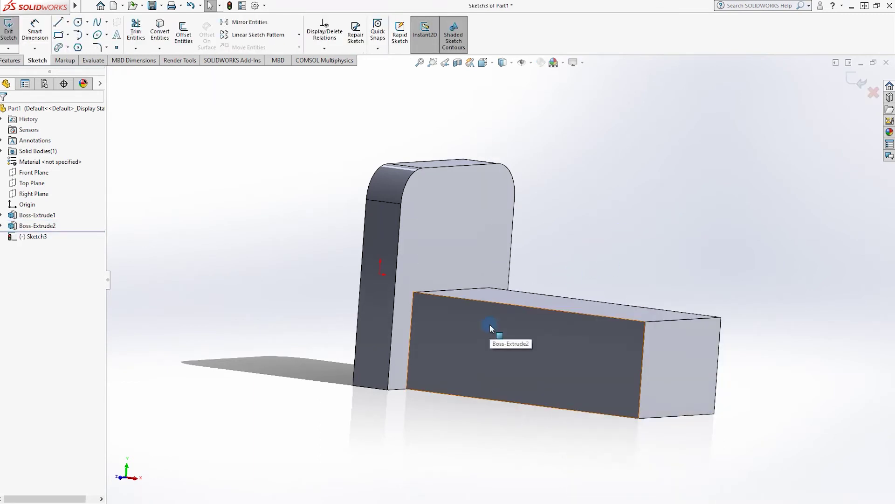
{"action": "key", "text": "ctrl+8"}
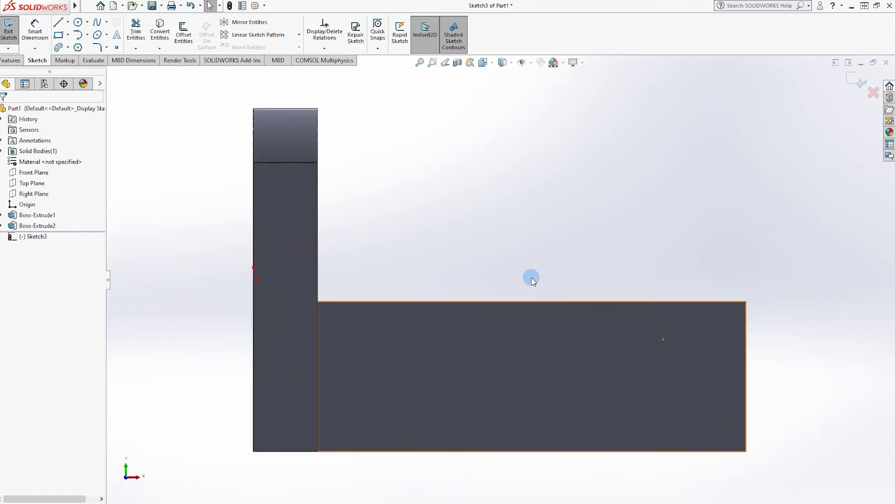
Sketch two concentric circles, about 1.56 in and 2.32 in in diameter, centred on the side face's lower outer corner.
{"action": "left_click", "coordinate": [78, 21]}
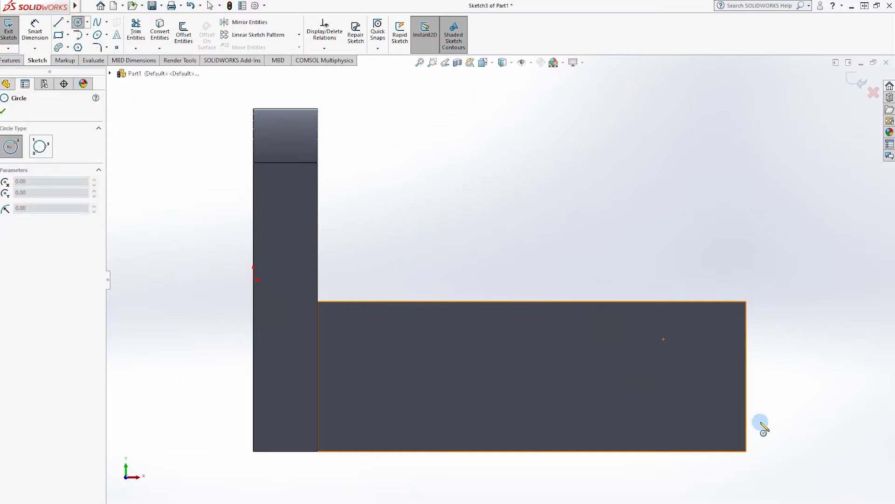
{"action": "left_click", "coordinate": [746, 451]}
{"action": "left_click", "coordinate": [765, 387]}
{"action": "left_click", "coordinate": [746, 451]}
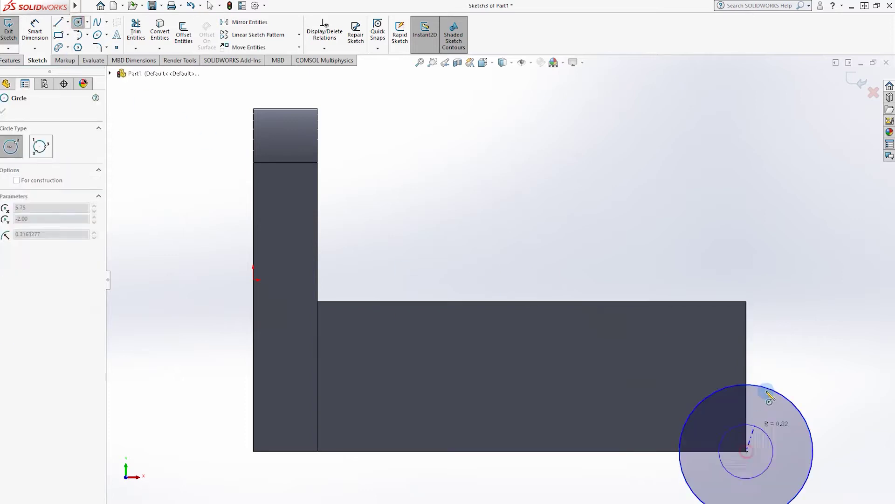
{"action": "left_click", "coordinate": [772, 355]}
{"action": "key", "text": "Escape"}
Set the inner circle's diameter to 1.50 in.
{"action": "key", "text": "z"}
{"action": "key", "text": "z"}
{"action": "key", "text": "z"}
{"action": "left_click", "coordinate": [43, 30]}
{"action": "left_click", "coordinate": [664, 347]}
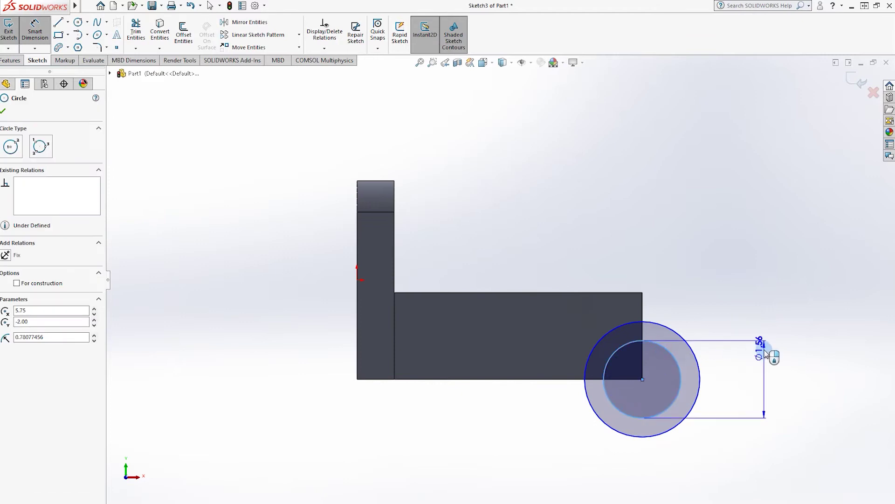
{"action": "left_click", "coordinate": [776, 379]}
{"action": "type", "text": "1.50in"}
{"action": "key", "text": "Return"}
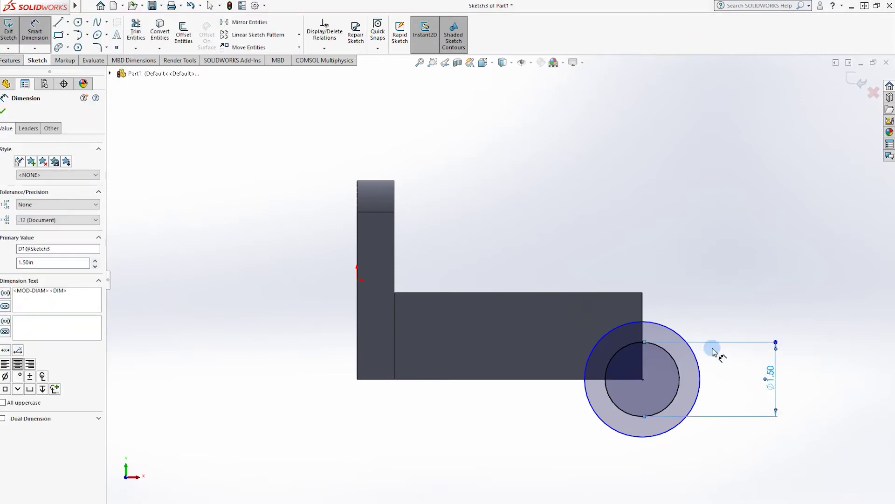
Set the outer circle's diameter to 2.50 in.
{"action": "left_click", "coordinate": [703, 376]}
{"action": "left_click", "coordinate": [810, 380]}
{"action": "type", "text": "2."}
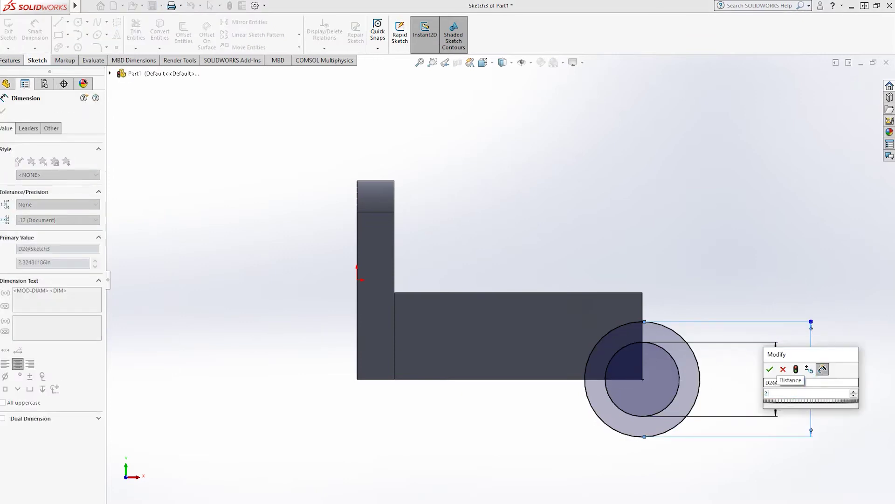
{"action": "type", "text": "5"}
{"action": "key", "text": "Return"}
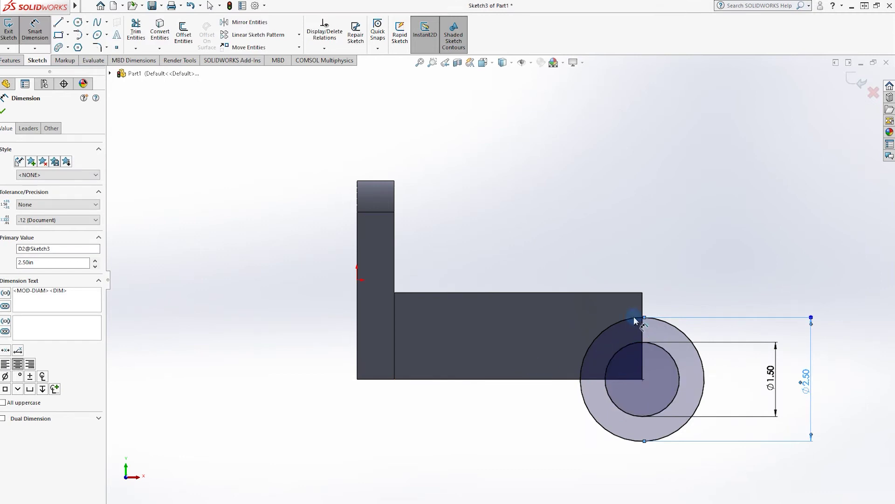
{"action": "left_click", "coordinate": [652, 297]}
{"action": "left_click", "coordinate": [10, 60]}
{"action": "left_click", "coordinate": [12, 33]}
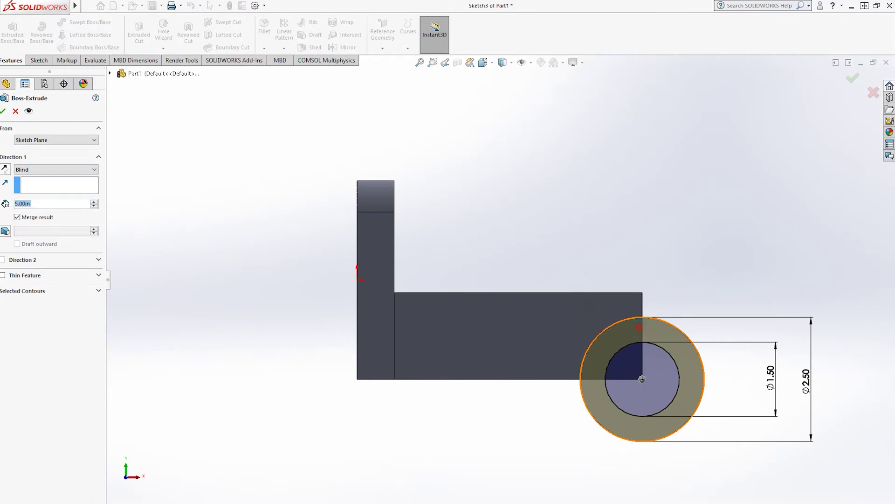
{"action": "left_click", "coordinate": [5, 169]}
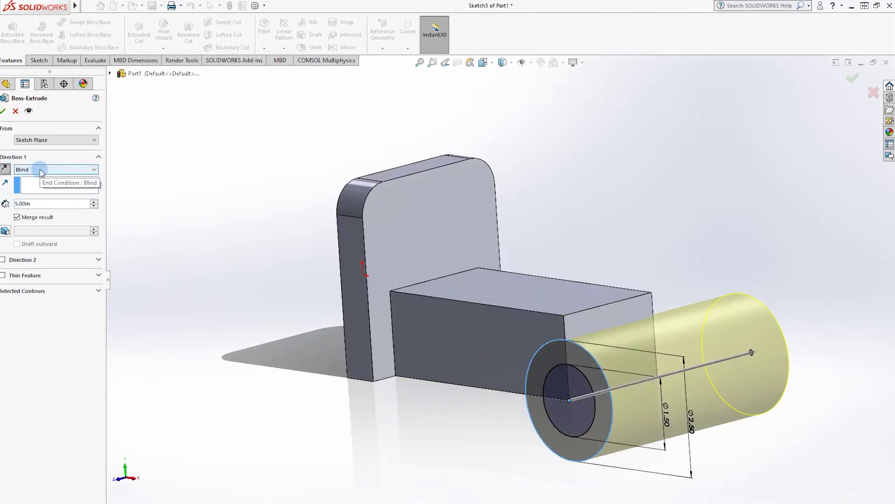
{"action": "key", "text": "Escape"}
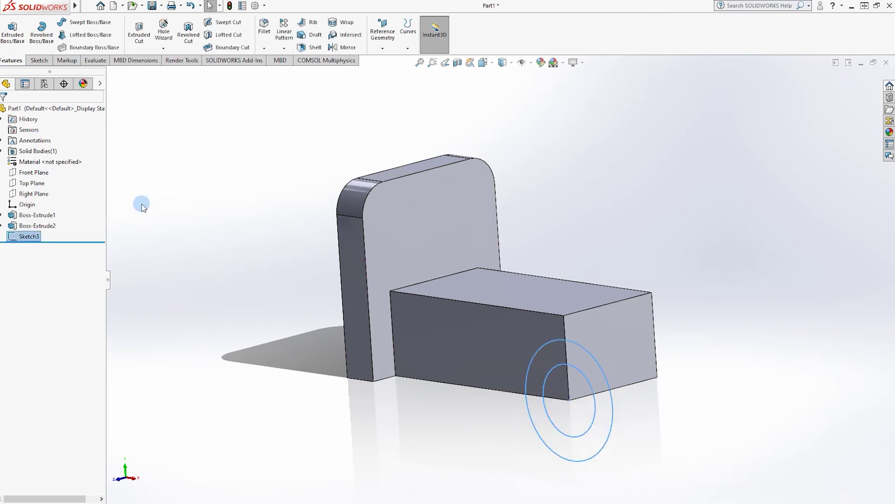
{"action": "left_click", "coordinate": [39, 61]}
{"action": "left_click", "coordinate": [15, 41]}
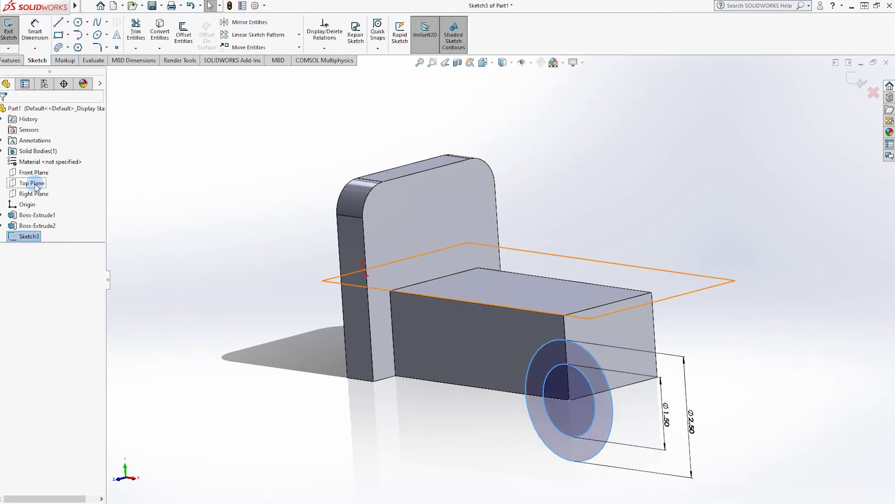
{"action": "left_click", "coordinate": [33, 172]}
{"action": "mouse_move", "coordinate": [512, 163]}
{"action": "middle_mouse_down"}
{"action": "mouse_move", "coordinate": [669, 200]}
{"action": "mouse_move", "coordinate": [654, 194]}
{"action": "mouse_move", "coordinate": [660, 184]}
{"action": "mouse_move", "coordinate": [500, 208]}
{"action": "mouse_move", "coordinate": [415, 201]}
{"action": "middle_mouse_up"}
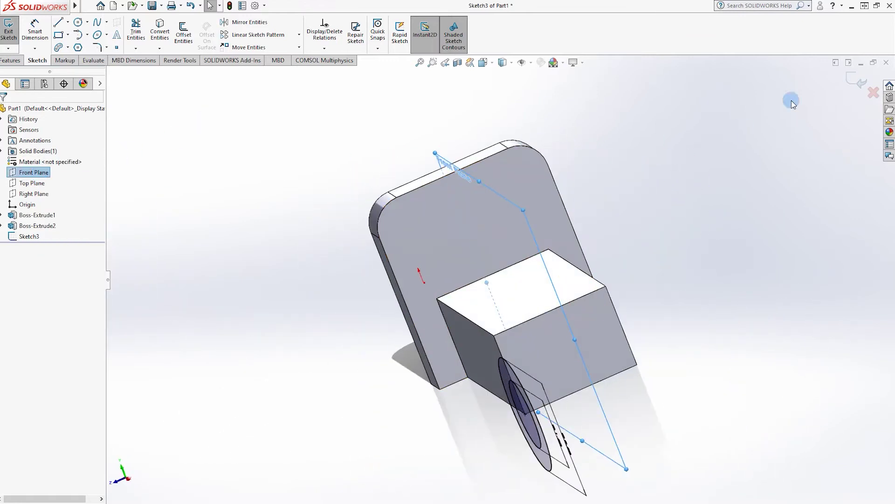
{"action": "left_click", "coordinate": [855, 79]}
Start a sketch on the Front Plane and convert the two circles of the side-face sketch into it.
{"action": "middle_click_drag", "start_coordinate": [583, 205], "coordinate": [663, 210]}
{"action": "left_click", "coordinate": [13, 38]}
{"action": "left_click", "coordinate": [110, 73]}
{"action": "left_click", "coordinate": [148, 137]}
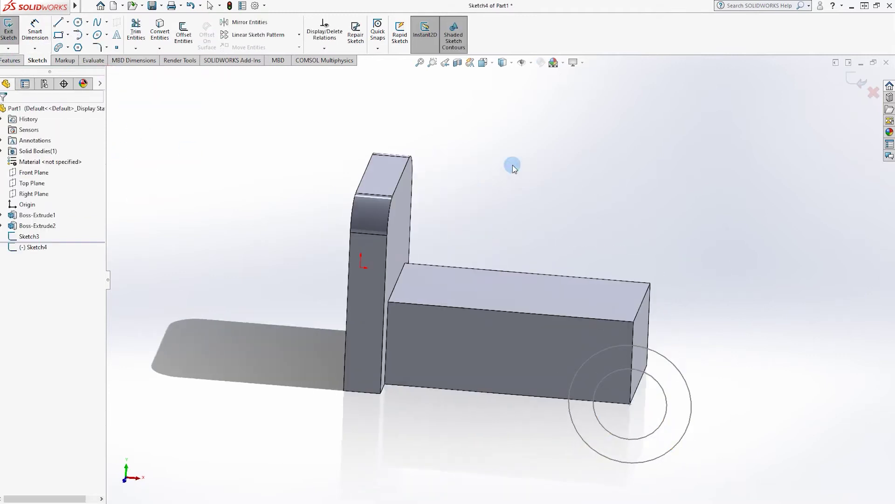
{"action": "left_click", "coordinate": [29, 236]}
{"action": "left_click", "coordinate": [161, 33]}
{"action": "middle_click_drag", "start_coordinate": [653, 186], "coordinate": [585, 213]}
Extrude the ring between the circles as a Mid Plane boss 3 in deep, merged with the body.
{"action": "left_click", "coordinate": [11, 60]}
{"action": "left_click", "coordinate": [12, 32]}
{"action": "left_click", "coordinate": [26, 171]}
{"action": "left_click", "coordinate": [29, 216]}
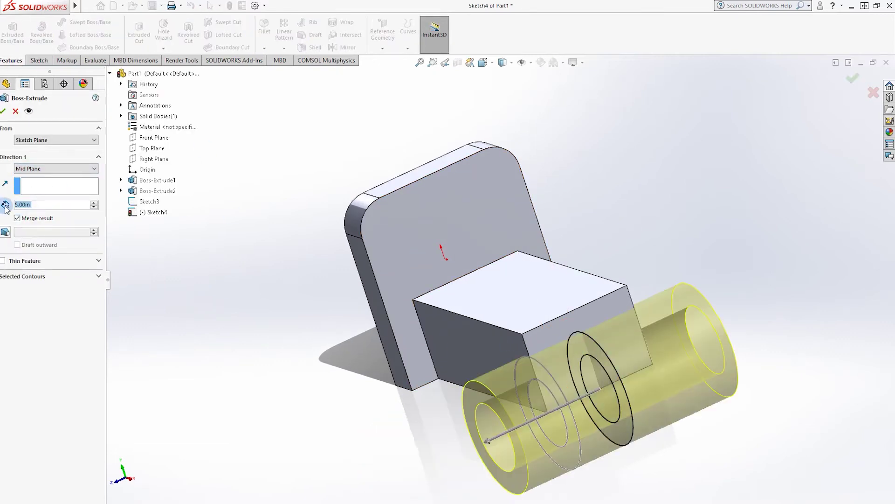
{"action": "type", "text": "3"}
{"action": "key", "text": "Return"}
{"action": "left_click", "coordinate": [853, 79]}
Start a sketch on the block's long side face and draw a corner rectangle from its top-edge midpoint to the ring's lowest point.
{"action": "middle_click_drag", "start_coordinate": [682, 233], "coordinate": [764, 198]}
{"action": "left_click", "coordinate": [765, 200]}
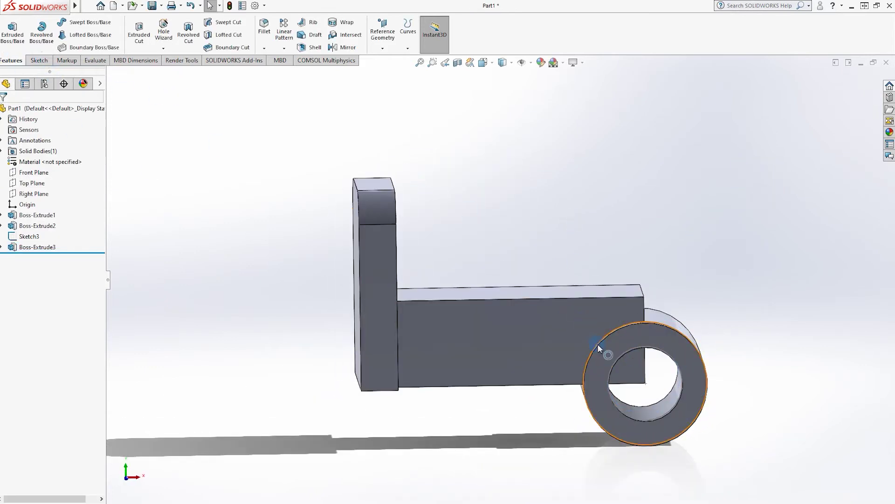
{"action": "right_click", "coordinate": [543, 318]}
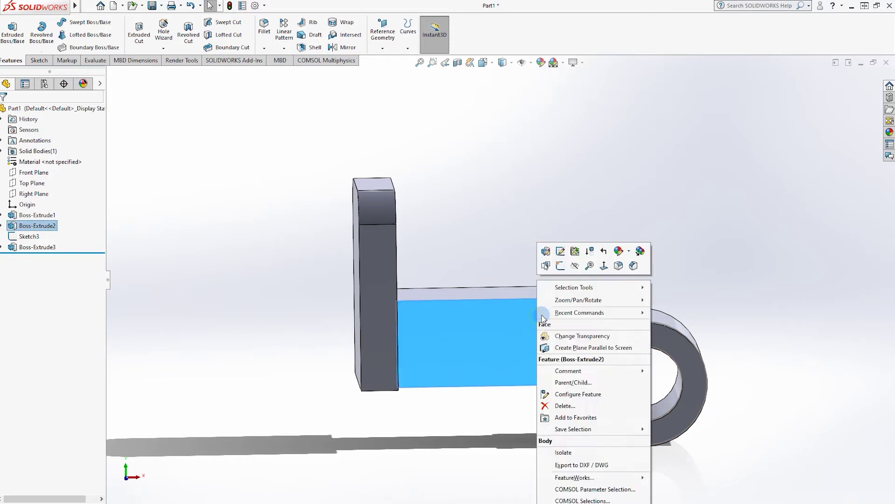
{"action": "left_click", "coordinate": [560, 265]}
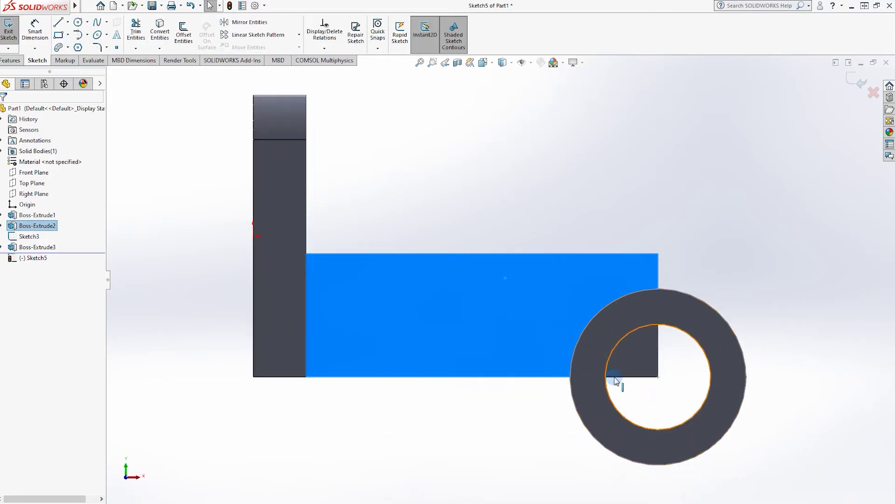
{"action": "left_click", "coordinate": [68, 35]}
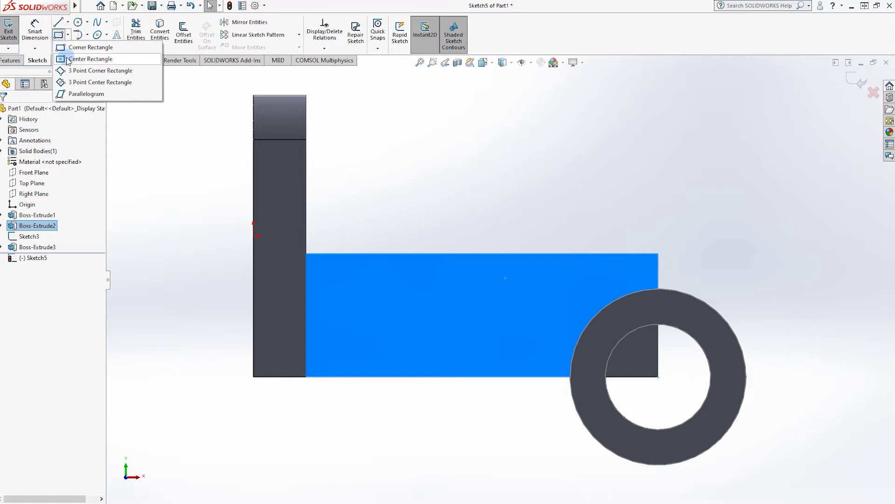
{"action": "left_click", "coordinate": [94, 44]}
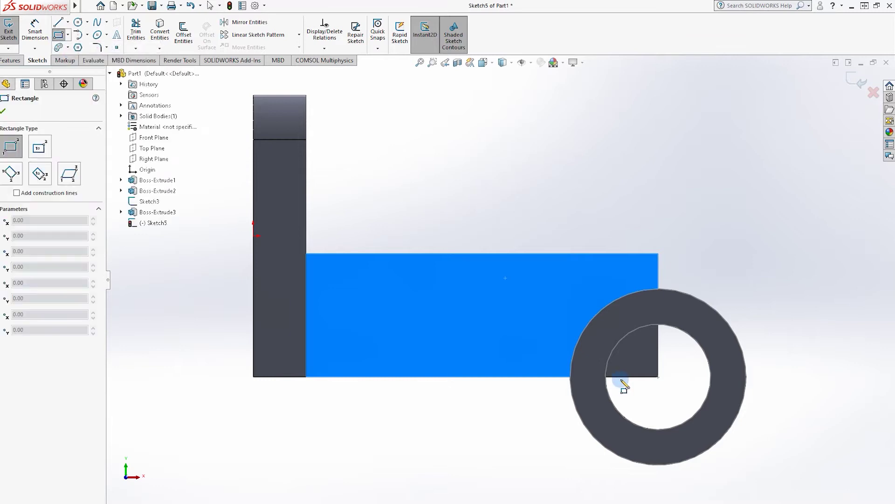
{"action": "left_click", "coordinate": [482, 253]}
{"action": "left_click", "coordinate": [658, 464]}
{"action": "key", "text": "Escape"}
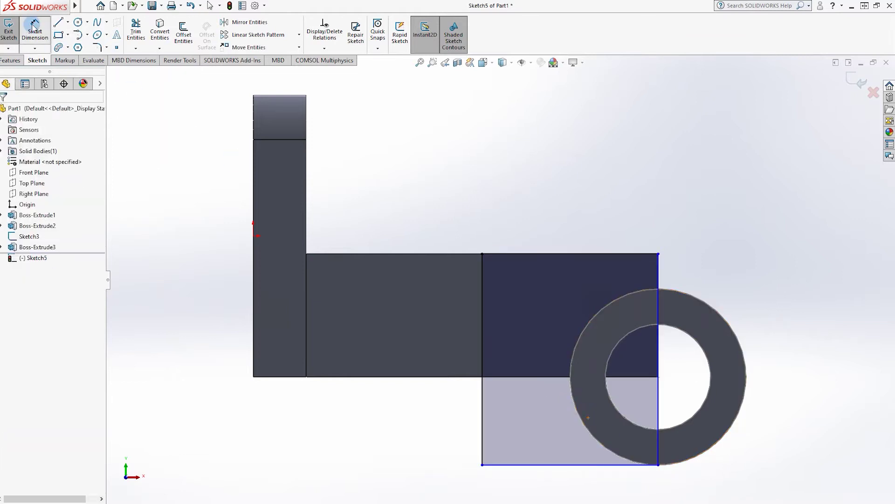
Draw a second corner rectangle, about 1.75 in wide and 3 in high, between the plate and the first rectangle, sharing its vertical side.
{"action": "left_click", "coordinate": [35, 31]}
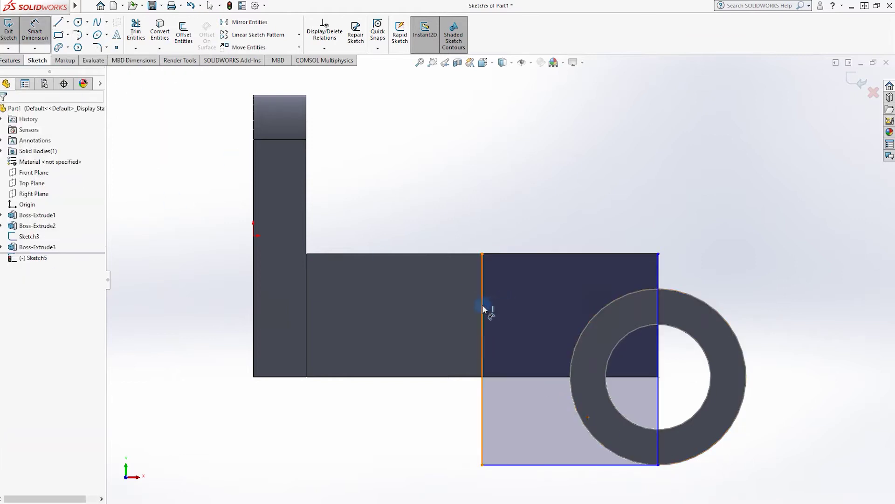
{"action": "key", "text": "Escape"}
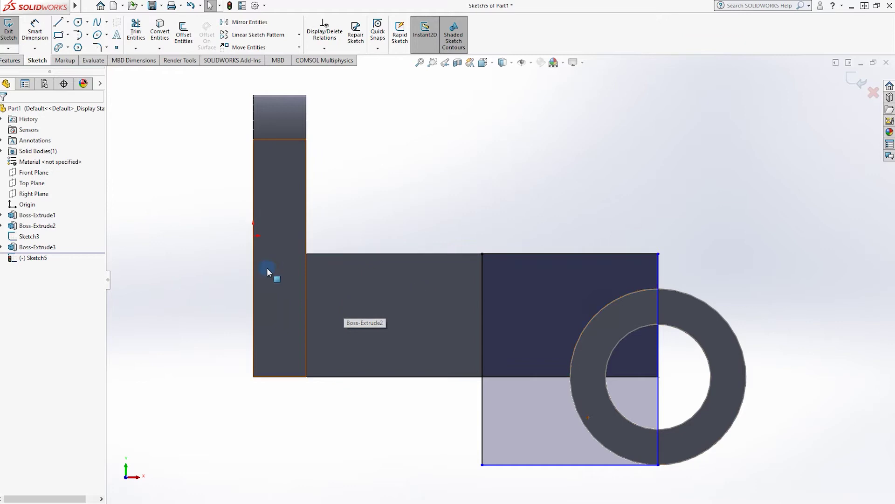
{"action": "left_click", "coordinate": [58, 34]}
{"action": "left_click", "coordinate": [359, 254]}
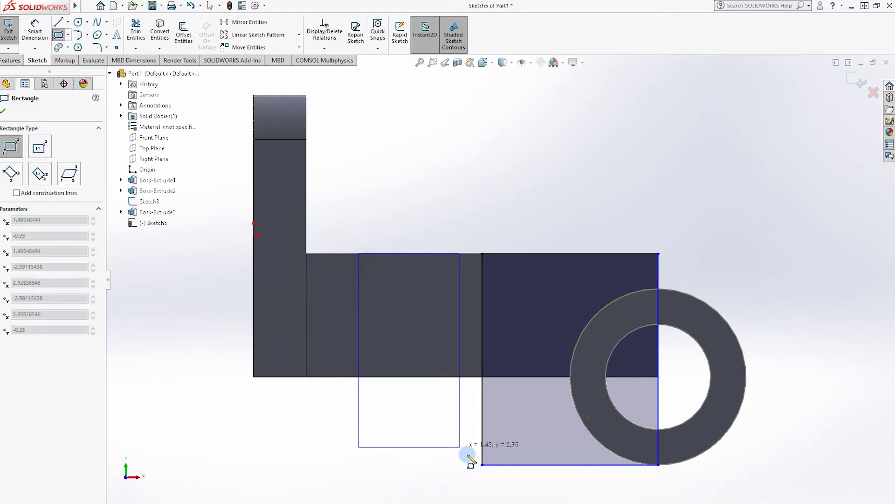
{"action": "left_click", "coordinate": [482, 464]}
{"action": "key", "text": "Escape"}
Dimension the second rectangle's plate-side edge 0.75 in from the plate.
{"action": "left_click", "coordinate": [34, 31]}
{"action": "left_click", "coordinate": [357, 304]}
{"action": "left_click", "coordinate": [305, 298]}
{"action": "left_click", "coordinate": [345, 417]}
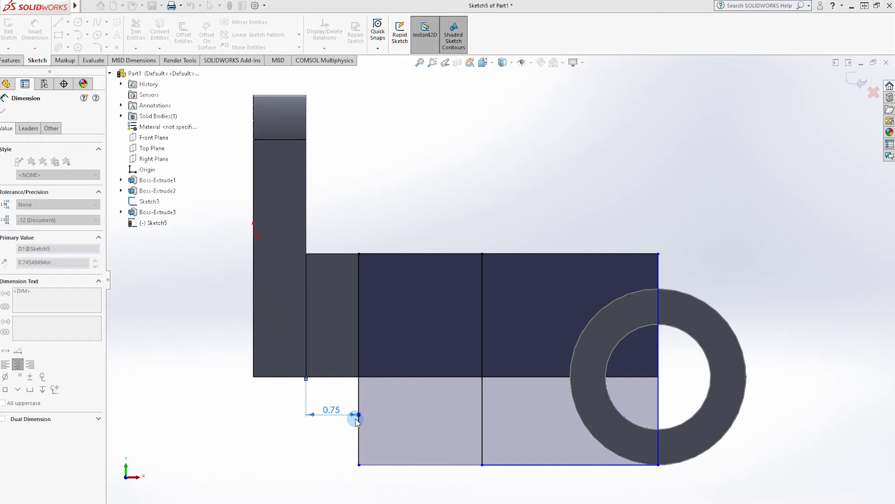
Try to dimension the second rectangle's width as a driven dimension.
{"action": "left_click", "coordinate": [482, 410]}
{"action": "left_click", "coordinate": [359, 392]}
{"action": "left_click", "coordinate": [408, 485]}
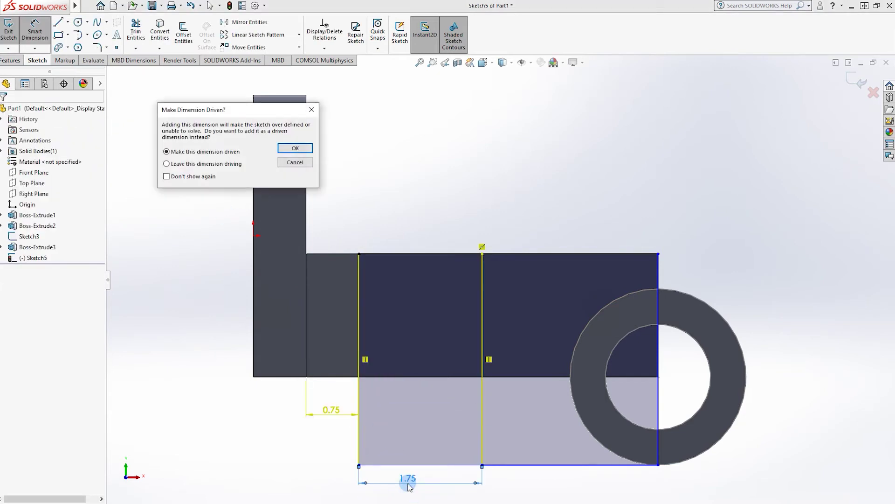
{"action": "left_click", "coordinate": [302, 151]}
{"action": "key", "text": "Escape"}
{"action": "double_click", "coordinate": [414, 479]}
{"action": "left_click", "coordinate": [506, 265]}
{"action": "key", "text": "Delete"}
Free the vertical line shared by the rectangles from the block's top-edge midpoint and shift it slightly toward the plate.
{"action": "left_click", "coordinate": [480, 451]}
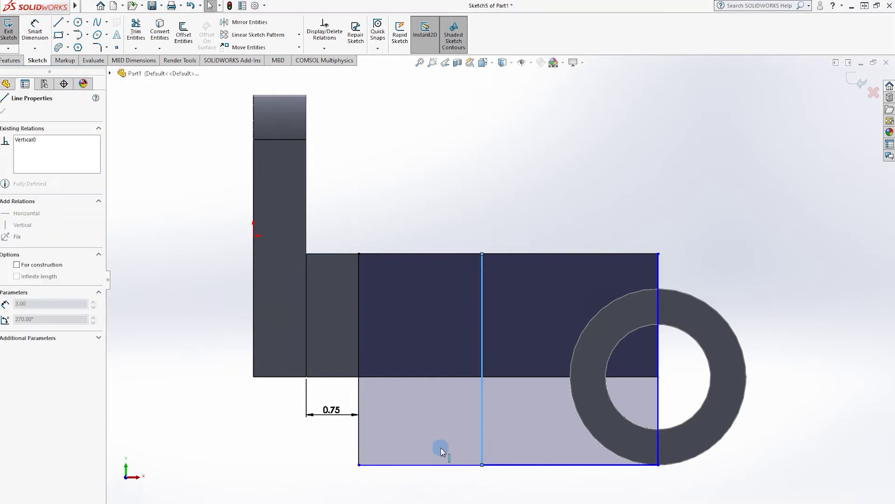
{"action": "left_click", "coordinate": [483, 247]}
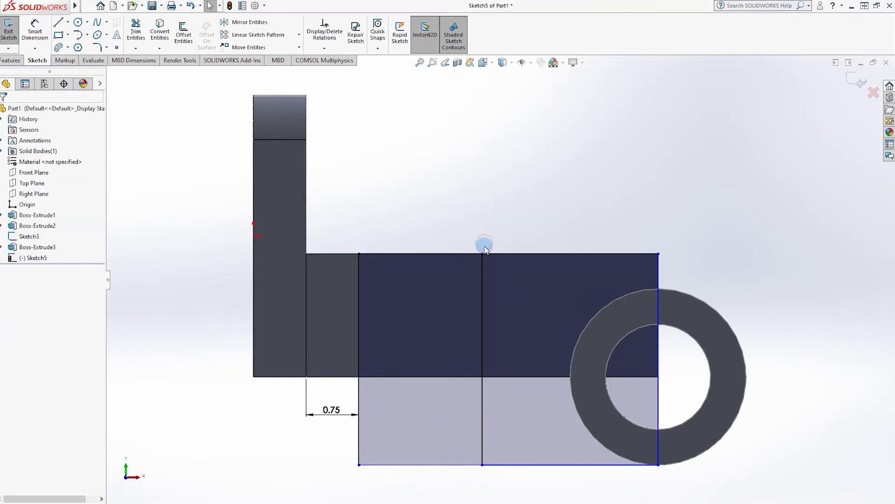
{"action": "double_click", "coordinate": [483, 248]}
{"action": "left_click_drag", "start_coordinate": [477, 304], "coordinate": [456, 304]}
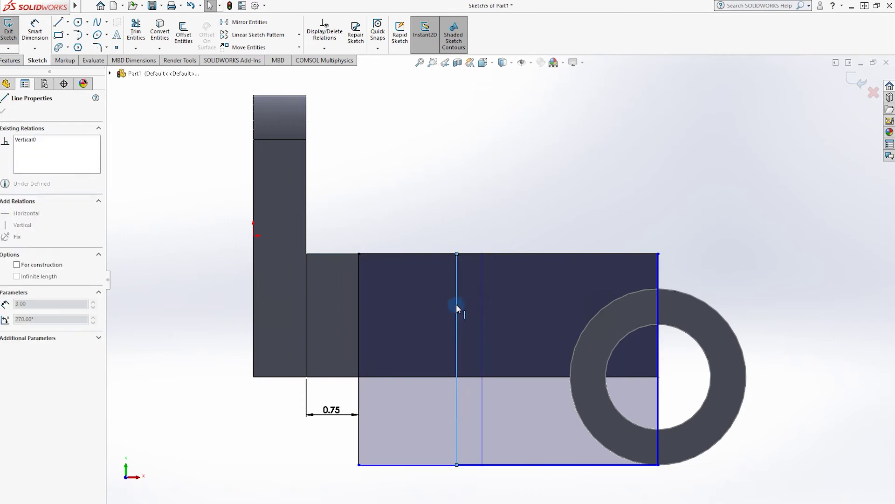
Set the distance between the shared vertical line and the rectangle's plate-side edge to 2.50 in.
{"action": "left_click", "coordinate": [490, 474]}
{"action": "left_click", "coordinate": [456, 314]}
{"action": "left_click", "coordinate": [358, 354]}
{"action": "left_click", "coordinate": [407, 442]}
{"action": "type", "text": "2.50"}
{"action": "key", "text": "Return"}
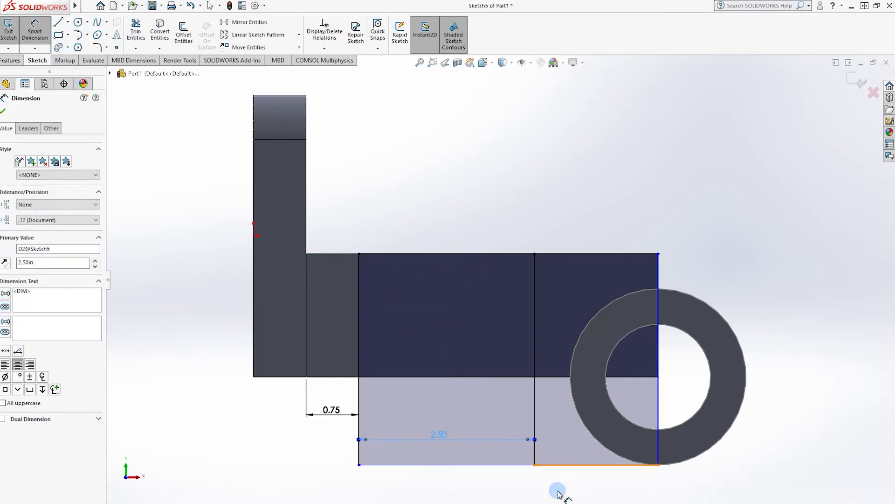
Extrude only the rectangle region overlapping the ring as a blind boss 2.5 in deep, reversed into the block and merged.
{"action": "left_click", "coordinate": [558, 484]}
{"action": "scroll", "coordinate": [631, 435], "scroll_direction": "up", "scroll_amount": 1}
{"action": "scroll", "coordinate": [631, 436], "scroll_direction": "down", "scroll_amount": 1}
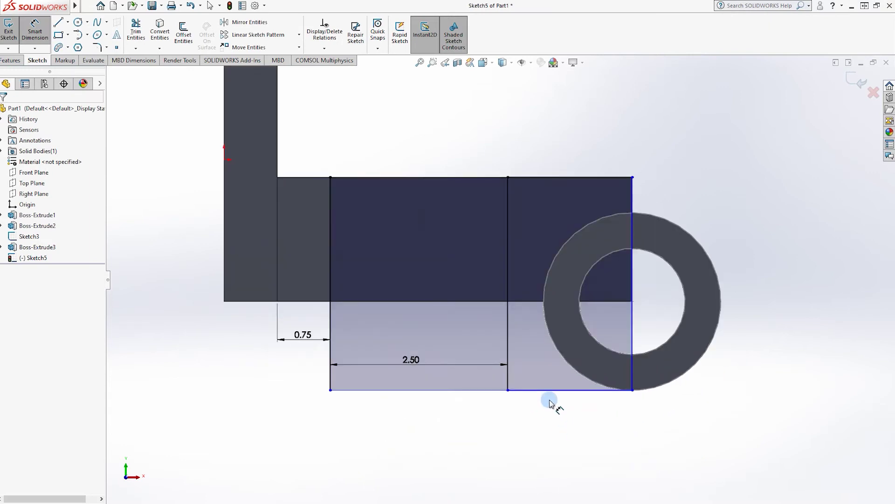
{"action": "left_click", "coordinate": [11, 60]}
{"action": "left_click", "coordinate": [10, 32]}
{"action": "left_click", "coordinate": [542, 344]}
{"action": "middle_click_drag", "start_coordinate": [542, 345], "coordinate": [256, 345]}
{"action": "left_click", "coordinate": [6, 169]}
{"action": "mouse_move", "coordinate": [420, 289]}
{"action": "middle_mouse_down"}
{"action": "mouse_move", "coordinate": [463, 265]}
{"action": "mouse_move", "coordinate": [498, 268]}
{"action": "mouse_move", "coordinate": [498, 290]}
{"action": "mouse_move", "coordinate": [337, 388]}
{"action": "mouse_move", "coordinate": [303, 373]}
{"action": "middle_mouse_up"}
{"action": "left_click", "coordinate": [45, 203]}
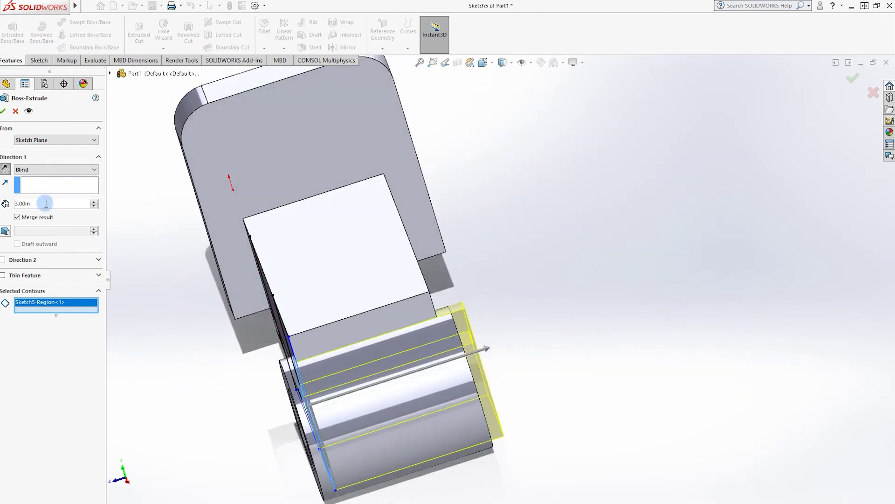
{"action": "type", "text": "2.5"}
{"action": "key", "text": "Return"}
{"action": "left_click", "coordinate": [856, 87]}
Start a sketch on the ring's end face and convert the inner hole's circular edge into it.
{"action": "middle_click_drag", "start_coordinate": [554, 304], "coordinate": [563, 393]}
{"action": "left_click", "coordinate": [356, 356]}
{"action": "right_click", "coordinate": [353, 358]}
{"action": "left_click", "coordinate": [376, 265]}
{"action": "left_click", "coordinate": [159, 30]}
{"action": "left_click", "coordinate": [388, 361]}
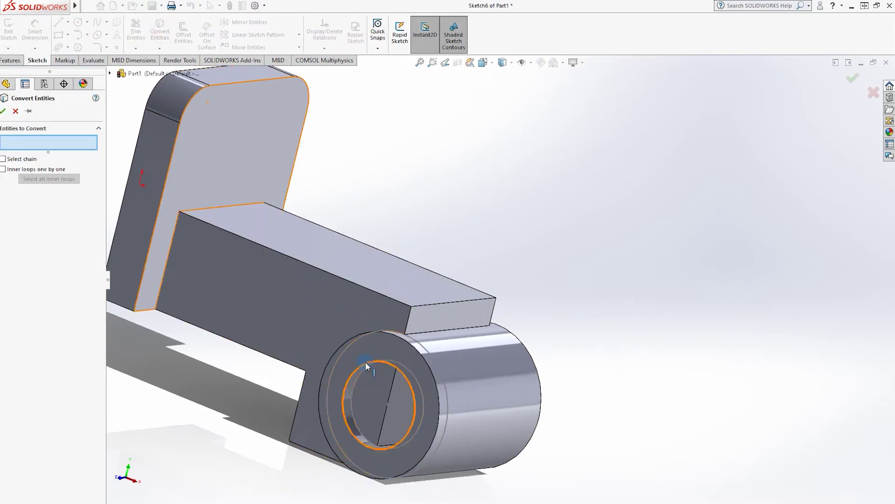
{"action": "left_click", "coordinate": [3, 111]}
Extrude-cut the converted circle all the way through the part to reopen the ring's bore.
{"action": "left_click", "coordinate": [12, 61]}
{"action": "left_click", "coordinate": [139, 32]}
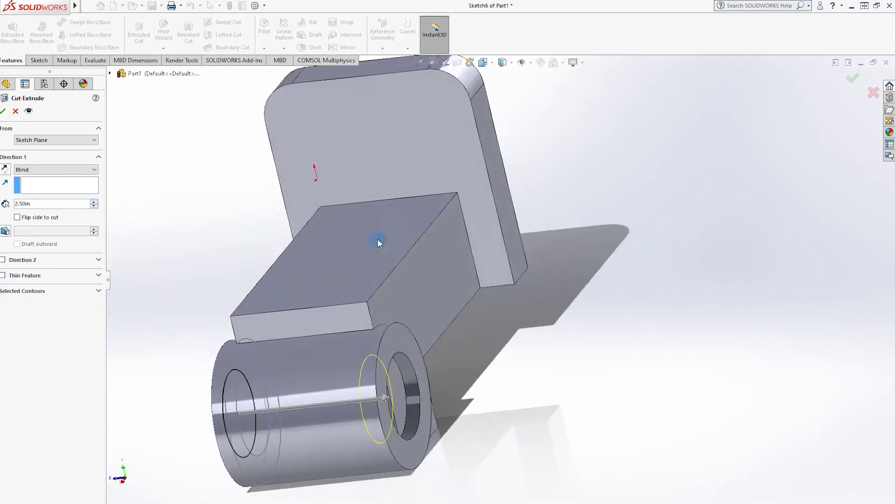
{"action": "left_click", "coordinate": [56, 169]}
{"action": "left_click", "coordinate": [37, 185]}
{"action": "left_click", "coordinate": [4, 110]}
{"action": "middle_click_drag", "start_coordinate": [540, 336], "coordinate": [604, 385]}
{"action": "middle_click_drag", "start_coordinate": [464, 424], "coordinate": [497, 404]}
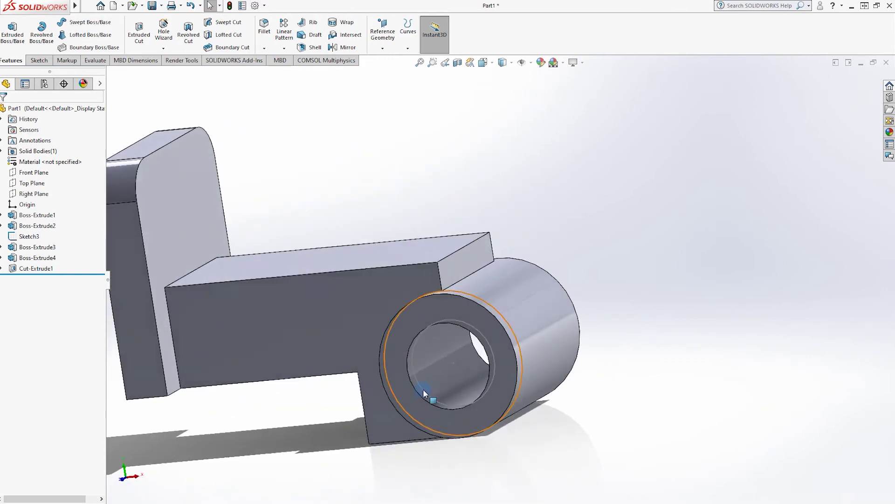
{"action": "right_click", "coordinate": [229, 282]}
{"action": "left_click", "coordinate": [293, 255]}
{"action": "left_click", "coordinate": [856, 82]}
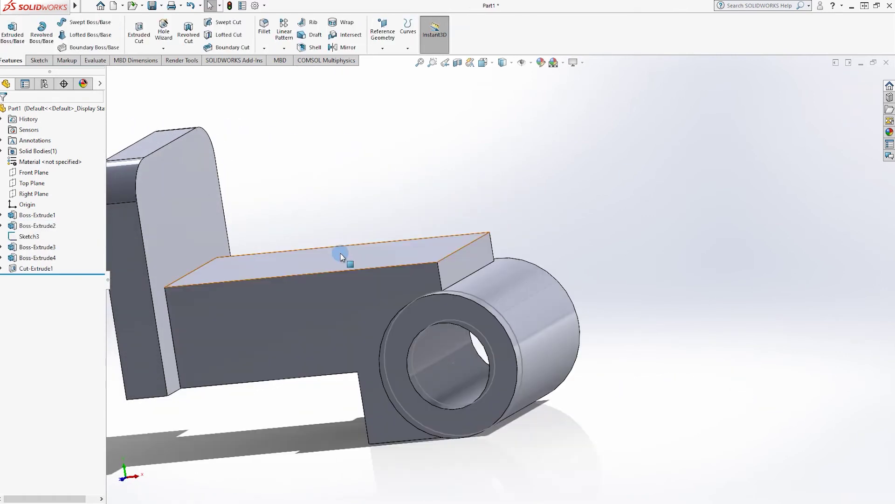
Start a sketch on the block's side face and draw a thin corner rectangle about 4.04 in long below the top edge, ending at the outer end.
{"action": "key", "text": "ctrl+1"}
{"action": "right_click", "coordinate": [238, 300]}
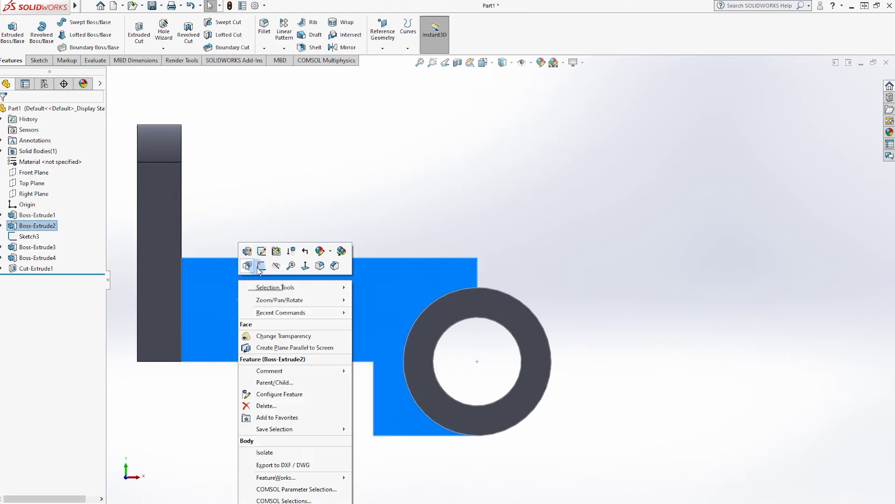
{"action": "left_click", "coordinate": [261, 266]}
{"action": "left_click", "coordinate": [58, 34]}
{"action": "left_click", "coordinate": [239, 257]}
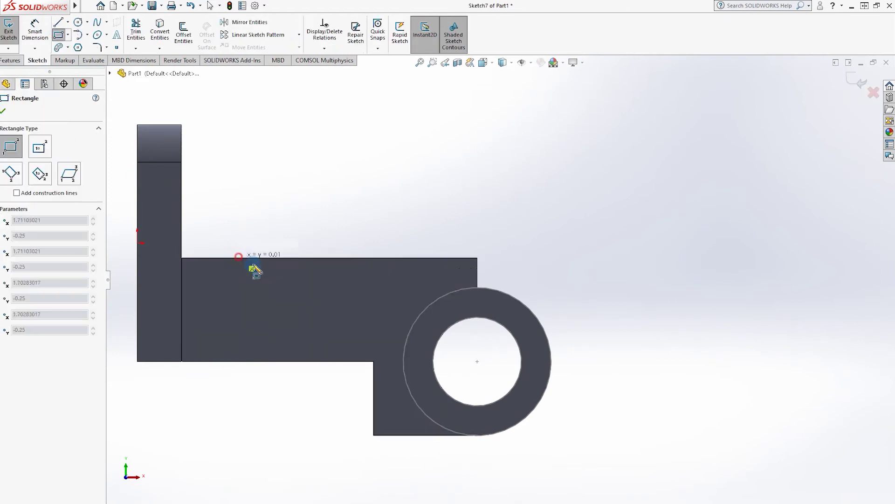
{"action": "left_click", "coordinate": [477, 272]}
{"action": "key", "text": "Escape"}
Try to dimension the rectangle's height between its two horizontal edges.
{"action": "left_click", "coordinate": [34, 31]}
{"action": "left_click", "coordinate": [334, 273]}
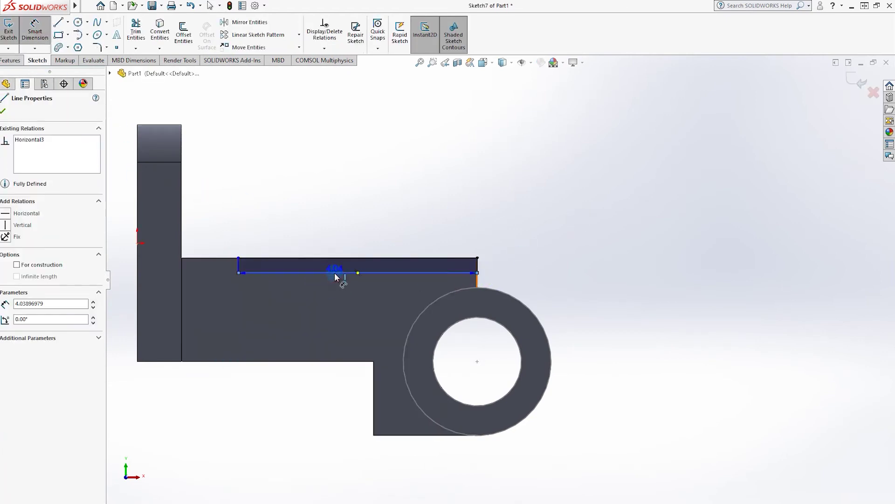
{"action": "left_click", "coordinate": [329, 258]}
{"action": "left_click", "coordinate": [538, 233]}
{"action": "left_click", "coordinate": [294, 161]}
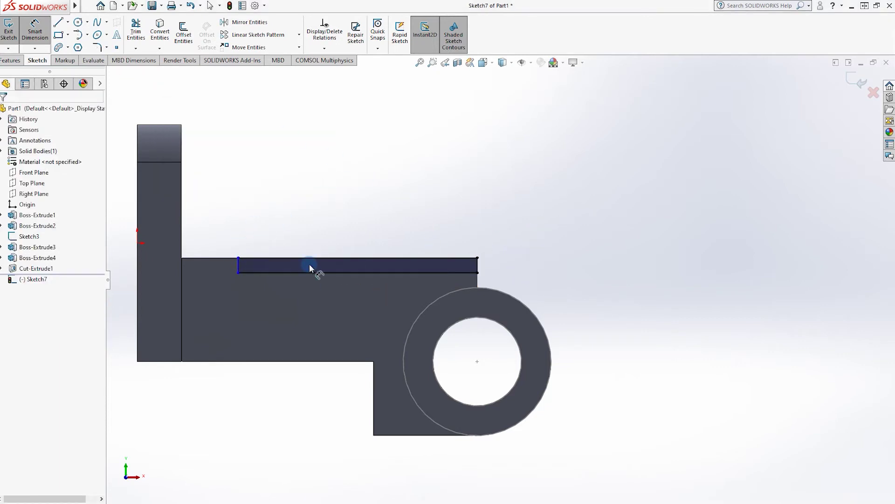
Set the distance between the upright plate's inner face and the rectangle's plate-side edge to 1.75 in.
{"action": "left_click", "coordinate": [238, 265]}
{"action": "left_click", "coordinate": [181, 265]}
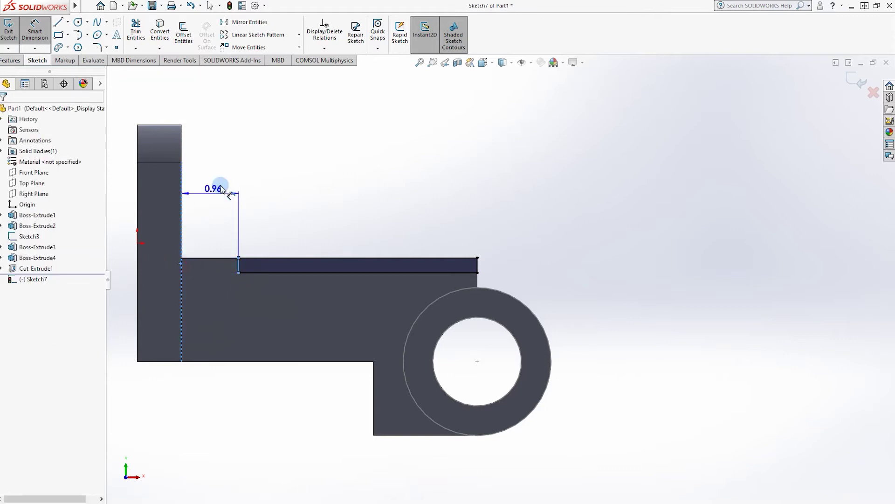
{"action": "left_click", "coordinate": [217, 106]}
{"action": "type", "text": "1.75"}
{"action": "key", "text": "Return"}
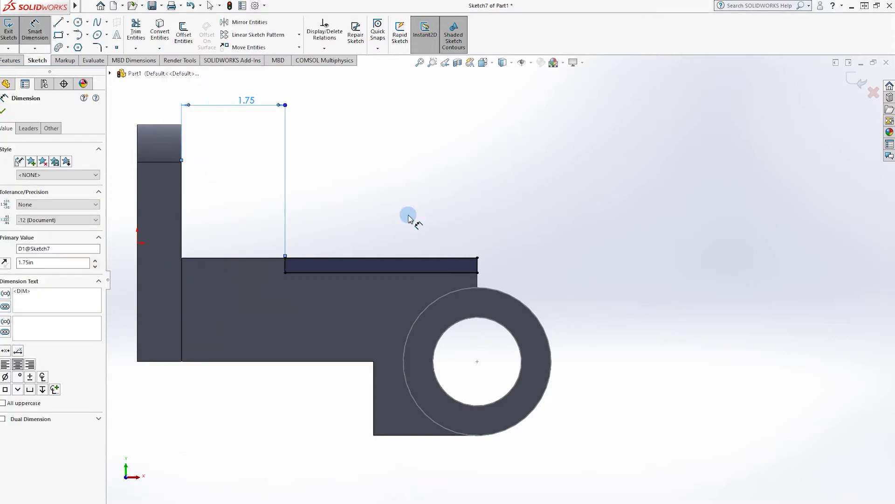
{"action": "key", "text": "Escape"}
Extrude-cut the thin rectangle across the full width of the block to form a step in its top.
{"action": "left_click", "coordinate": [12, 60]}
{"action": "left_click", "coordinate": [139, 35]}
{"action": "middle_click_drag", "start_coordinate": [448, 238], "coordinate": [392, 268]}
{"action": "left_click", "coordinate": [56, 169]}
{"action": "left_click", "coordinate": [33, 178]}
{"action": "left_click", "coordinate": [3, 110]}
{"action": "middle_click_drag", "start_coordinate": [360, 173], "coordinate": [477, 284]}
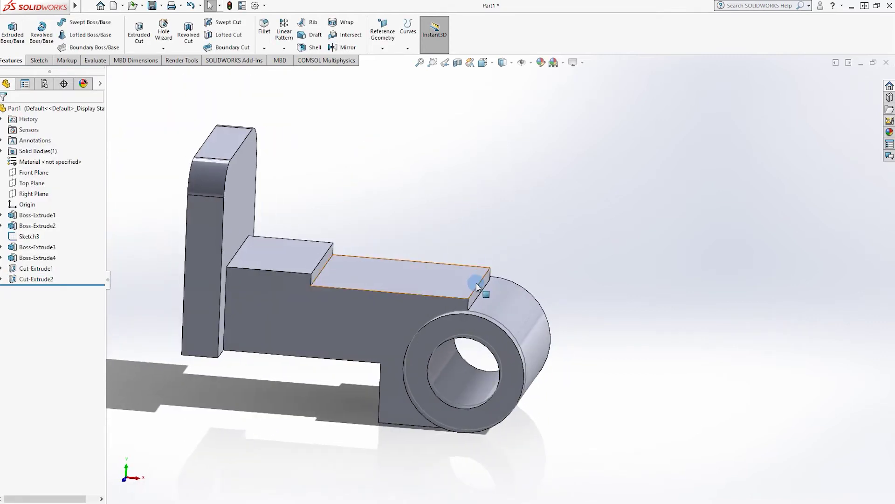
Start a sketch on the block's lowered top face and draw a center rectangle about 0.59 in wide, centred on the ring's outer end.
{"action": "right_click", "coordinate": [377, 244]}
{"action": "left_click", "coordinate": [477, 257]}
{"action": "left_click", "coordinate": [67, 35]}
{"action": "left_click", "coordinate": [79, 56]}
{"action": "left_click", "coordinate": [746, 279]}
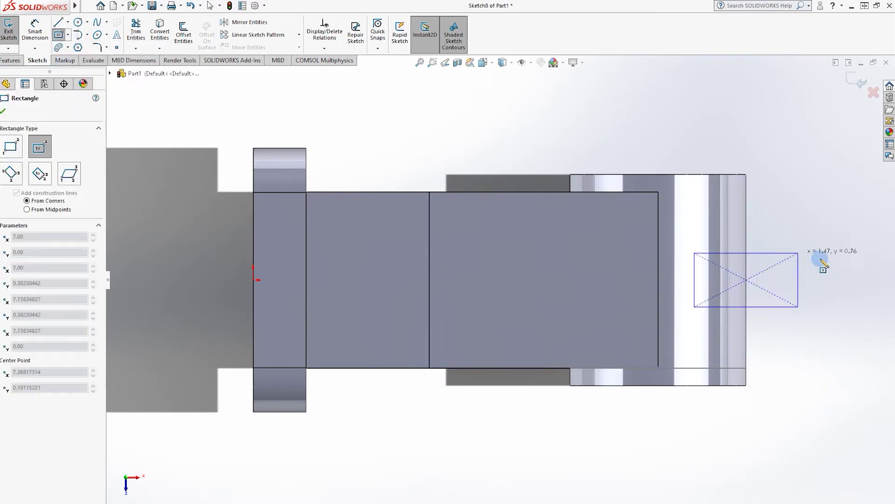
{"action": "left_click", "coordinate": [856, 259]}
{"action": "key", "text": "Escape"}
Set the distance between the rectangle's inner short edge and the block's end edge to 1.00 in.
{"action": "scroll", "coordinate": [554, 275], "scroll_direction": "up", "scroll_amount": 3}
{"action": "left_click", "coordinate": [43, 33]}
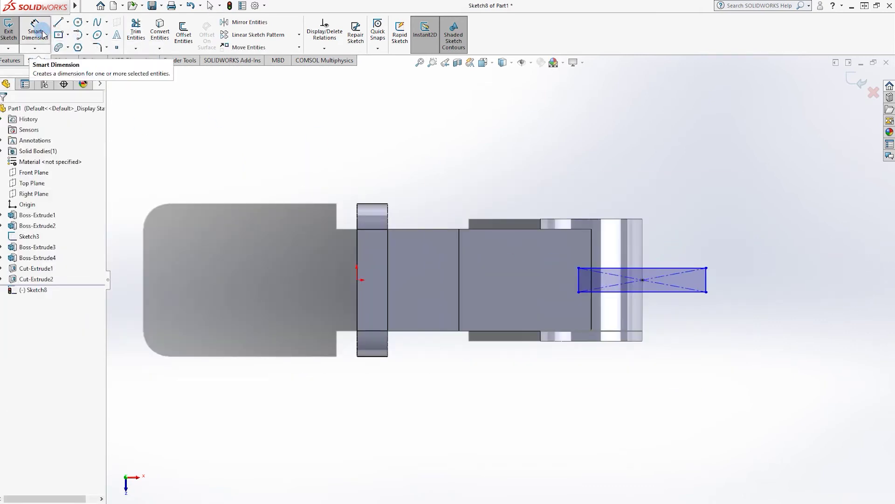
{"action": "left_click", "coordinate": [578, 281]}
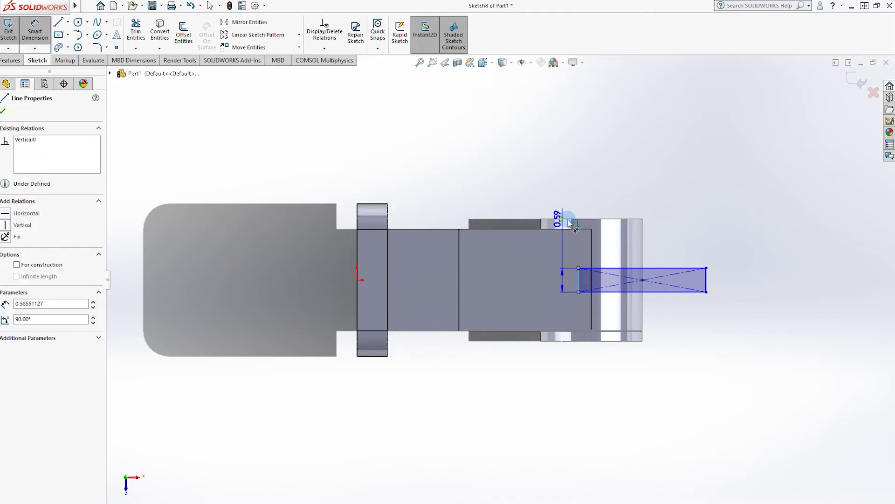
{"action": "middle_click_drag", "start_coordinate": [594, 222], "coordinate": [565, 340]}
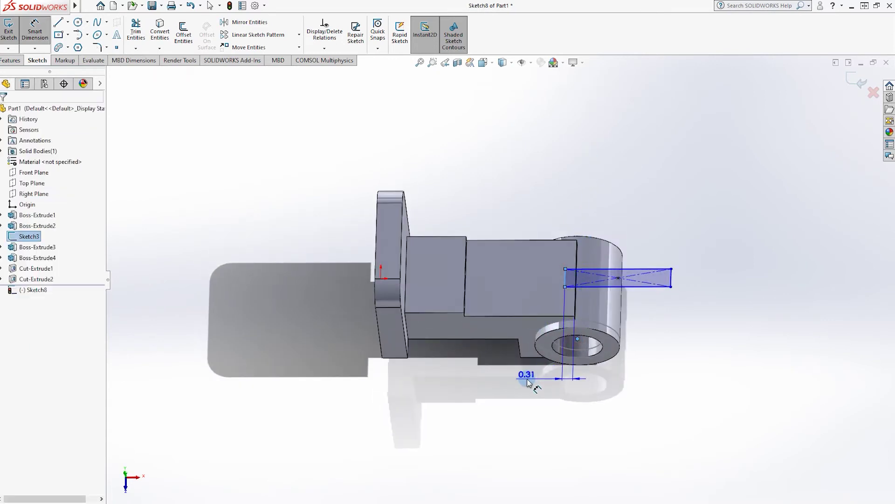
{"action": "left_click", "coordinate": [535, 397]}
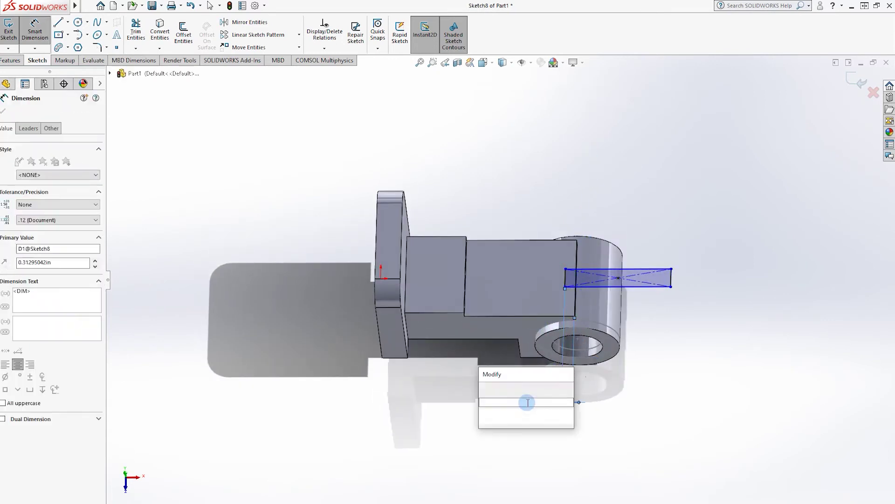
{"action": "type", "text": "1"}
{"action": "key", "text": "Return"}
Set the center rectangle's width to 0.75 in.
{"action": "middle_click_drag", "start_coordinate": [717, 348], "coordinate": [729, 324]}
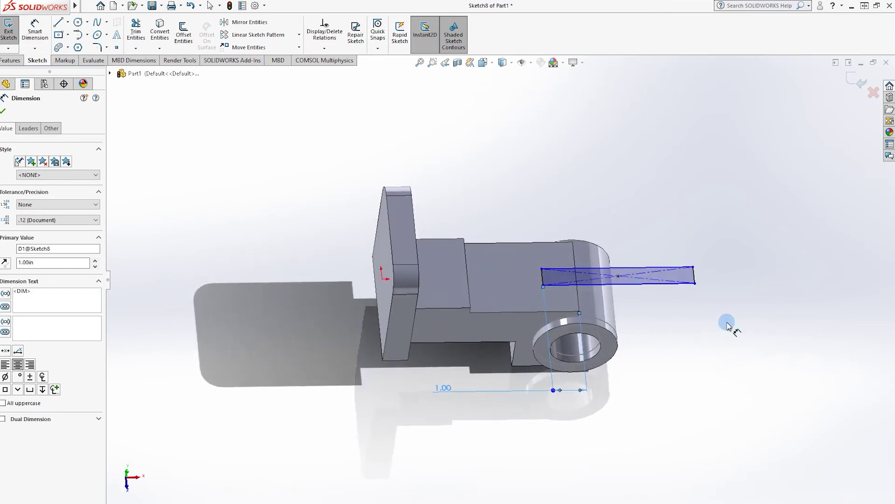
{"action": "left_click", "coordinate": [695, 340]}
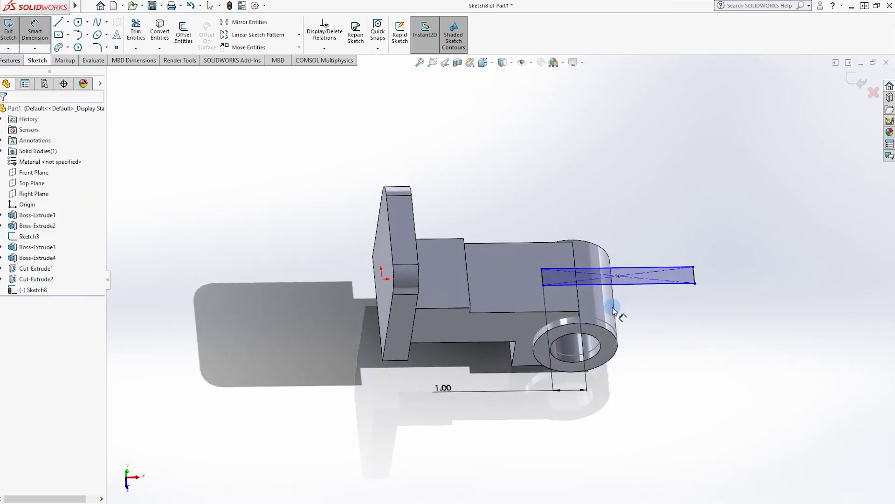
{"action": "left_click", "coordinate": [693, 275]}
{"action": "left_click", "coordinate": [777, 272]}
{"action": "type", "text": ".75"}
{"action": "key", "text": "Return"}
Extrude-cut the rectangle all the way down through the block's end and the ring to form the slot.
{"action": "middle_click_drag", "start_coordinate": [550, 181], "coordinate": [648, 261]}
{"action": "left_click", "coordinate": [11, 60]}
{"action": "left_click", "coordinate": [139, 33]}
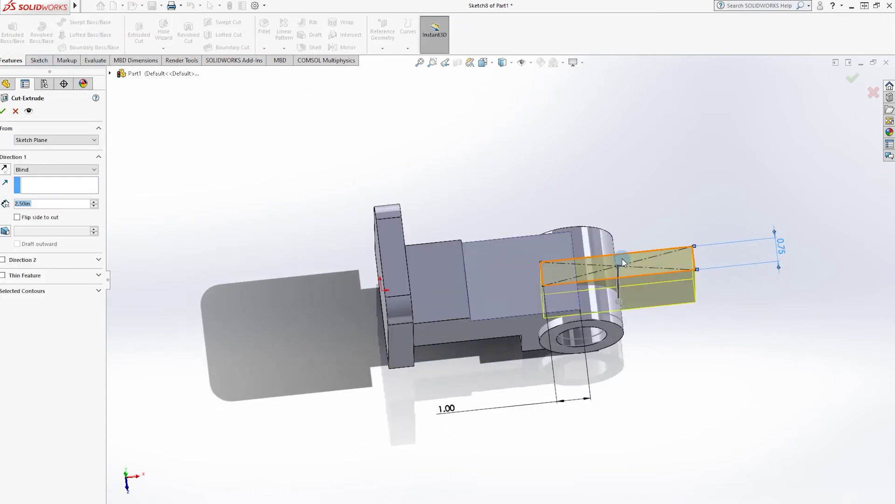
{"action": "left_click", "coordinate": [64, 169]}
{"action": "left_click", "coordinate": [38, 185]}
{"action": "key", "text": "Return"}
{"action": "middle_click_drag", "start_coordinate": [360, 207], "coordinate": [508, 258]}
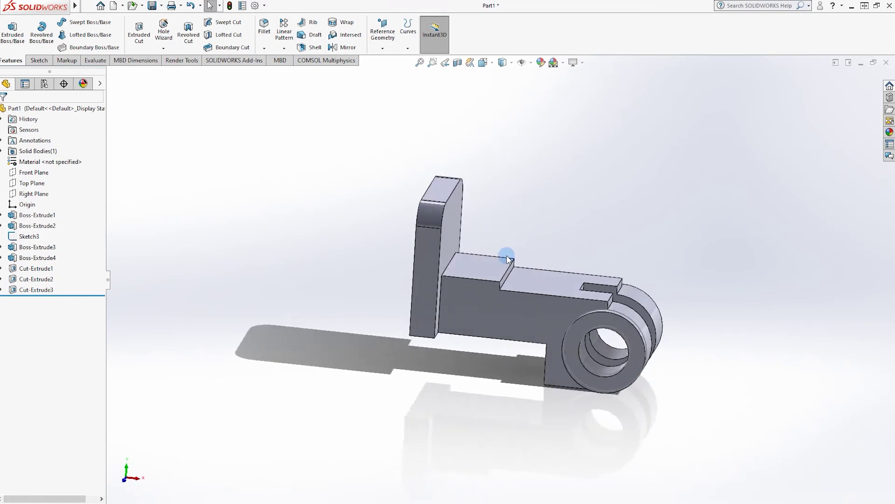
Start a sketch on the Front Plane and draw a slanted line from the plate's inner face to the block's upper step corner, about 1.84 in high.
{"action": "left_click", "coordinate": [39, 60]}
{"action": "left_click", "coordinate": [28, 172]}
{"action": "left_click", "coordinate": [24, 163]}
{"action": "right_click", "coordinate": [24, 172]}
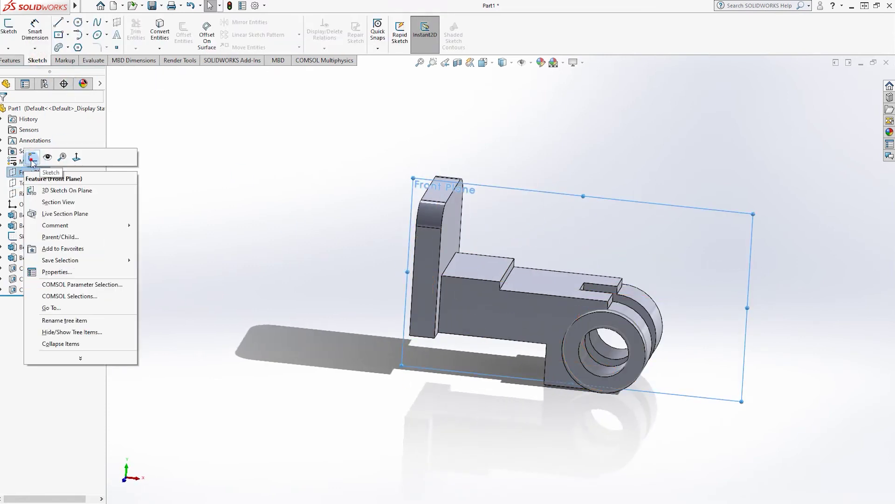
{"action": "left_click", "coordinate": [30, 156]}
{"action": "middle_click_drag", "start_coordinate": [308, 205], "coordinate": [181, 220]}
{"action": "key", "text": "l"}
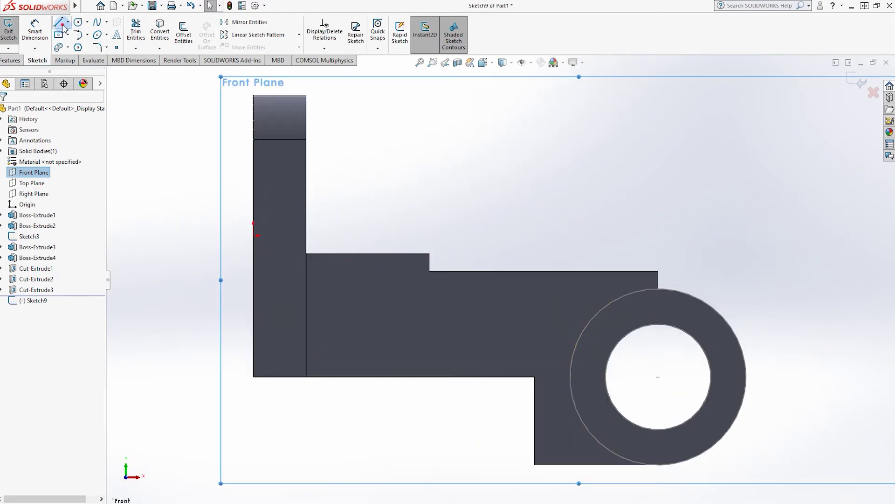
{"action": "left_click", "coordinate": [306, 124]}
{"action": "left_click", "coordinate": [430, 253]}
{"action": "key", "text": "Escape"}
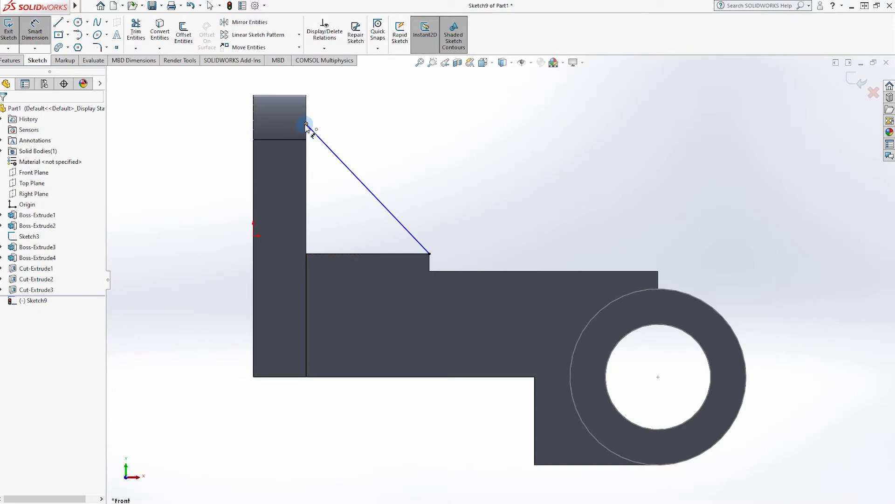
Set the vertical distance between the slanted line's upper endpoint and the block's top edge to 1.75 in.
{"action": "left_click", "coordinate": [306, 125]}
{"action": "left_click", "coordinate": [322, 256]}
{"action": "left_click", "coordinate": [177, 222]}
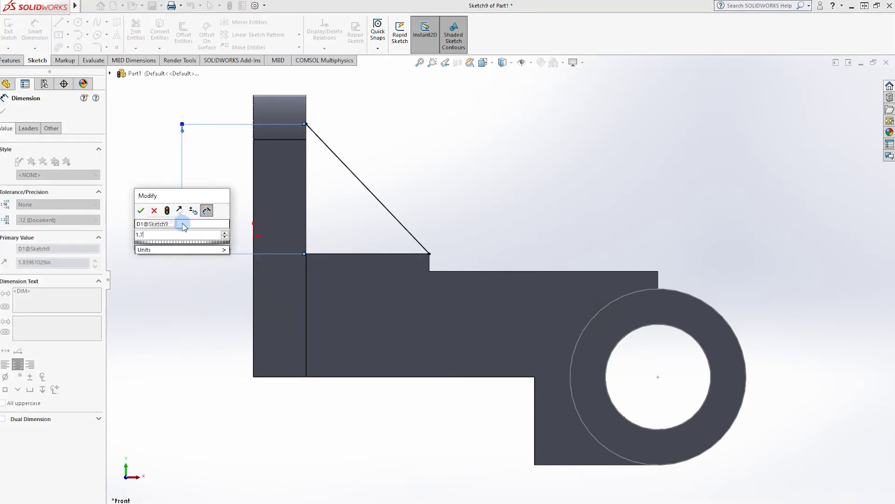
{"action": "type", "text": "1.75"}
{"action": "key", "text": "Return"}
Create a rib 0.75 in thick from the slanted line, joining the upright plate to the block.
{"action": "left_click", "coordinate": [8, 60]}
{"action": "left_click", "coordinate": [308, 25]}
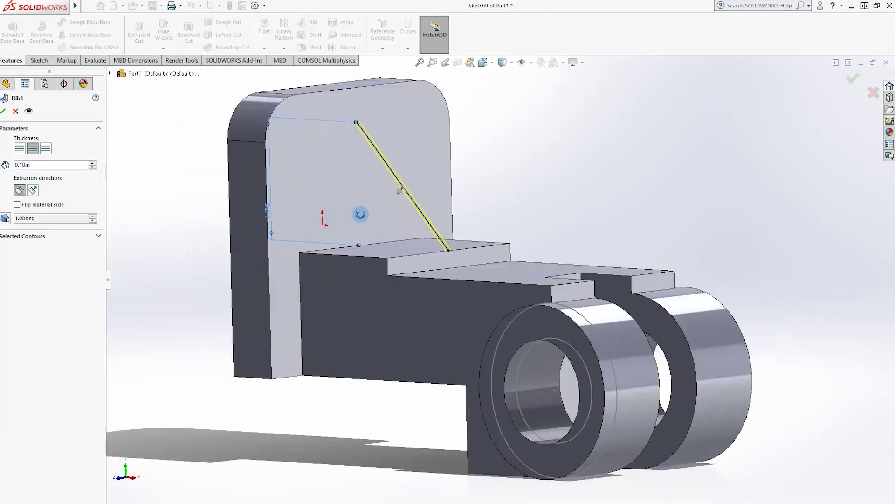
{"action": "key", "text": "Escape"}
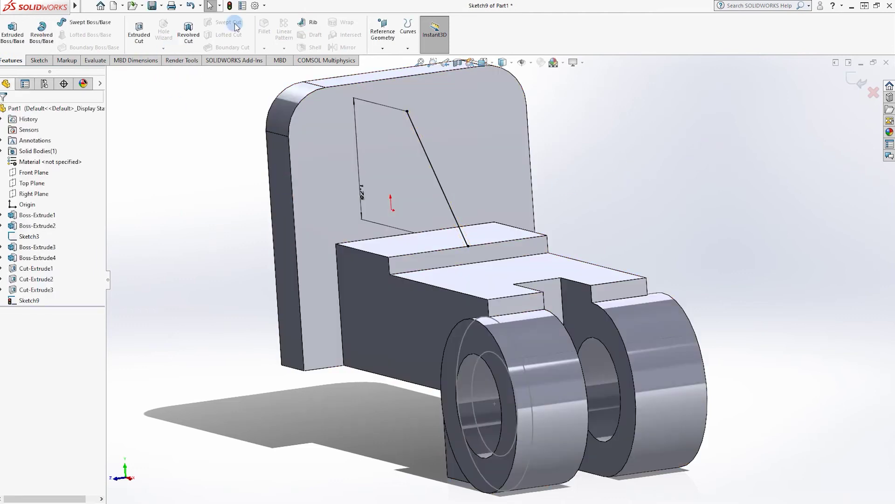
{"action": "left_click", "coordinate": [308, 23]}
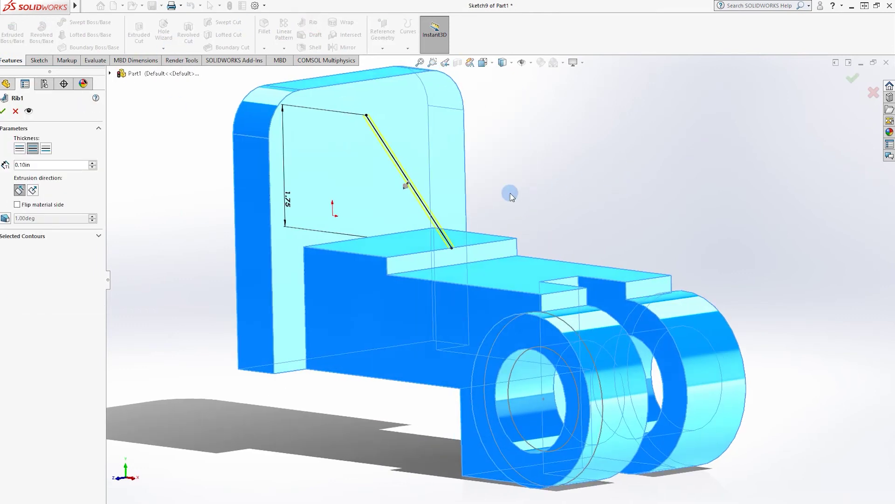
{"action": "type", "text": "0.75"}
{"action": "key", "text": "Return"}
{"action": "left_click", "coordinate": [852, 78]}
{"action": "middle_click_drag", "start_coordinate": [572, 198], "coordinate": [601, 142]}
{"action": "key", "text": "ctrl+1"}
{"action": "right_click", "coordinate": [28, 172]}
{"action": "left_click", "coordinate": [77, 157]}
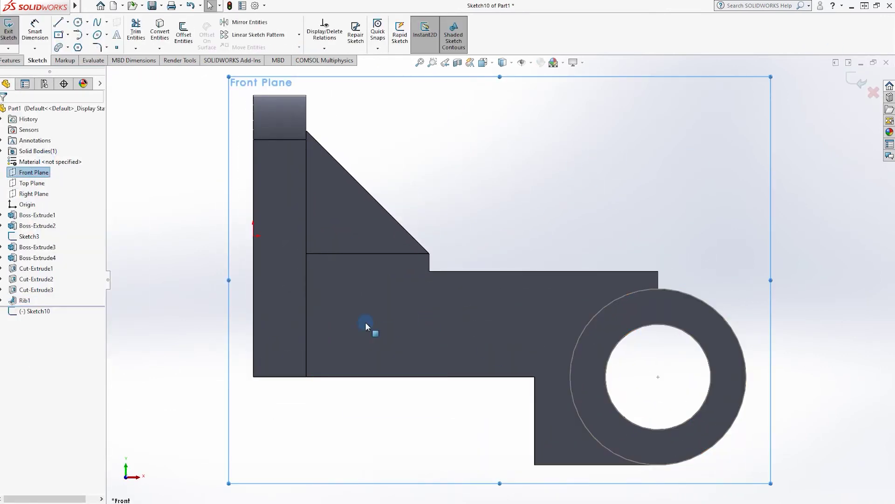
{"action": "key", "text": "l"}
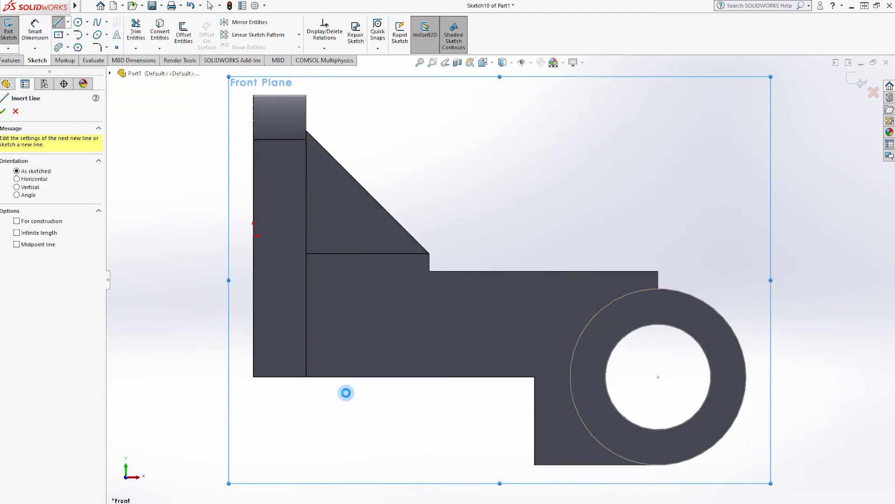
{"action": "key", "text": "Escape"}
{"action": "middle_click_drag", "start_coordinate": [390, 374], "coordinate": [335, 382]}
{"action": "right_click", "coordinate": [409, 304]}
{"action": "left_click", "coordinate": [652, 233]}
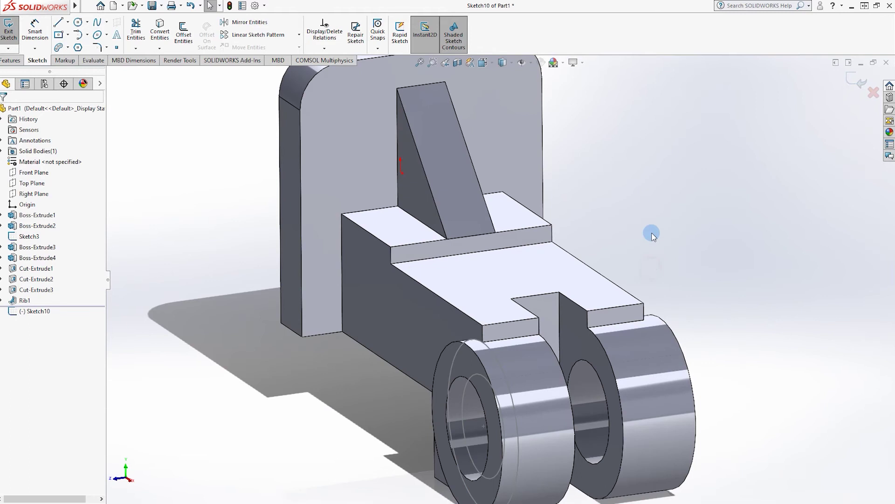
{"action": "left_click", "coordinate": [374, 342]}
{"action": "left_click", "coordinate": [671, 228]}
{"action": "left_click", "coordinate": [393, 320]}
{"action": "left_click", "coordinate": [694, 221]}
{"action": "left_click", "coordinate": [850, 78]}
Start a new sketch on the block's side face.
{"action": "right_click", "coordinate": [422, 306]}
{"action": "left_click", "coordinate": [449, 267]}
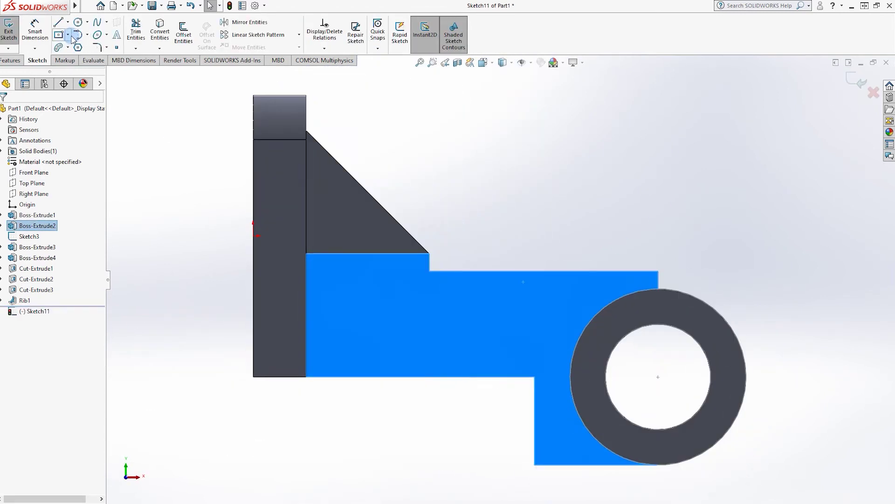
{"action": "left_click", "coordinate": [222, 169]}
{"action": "left_click", "coordinate": [61, 35]}
{"action": "left_click", "coordinate": [380, 377]}
{"action": "left_click", "coordinate": [440, 343]}
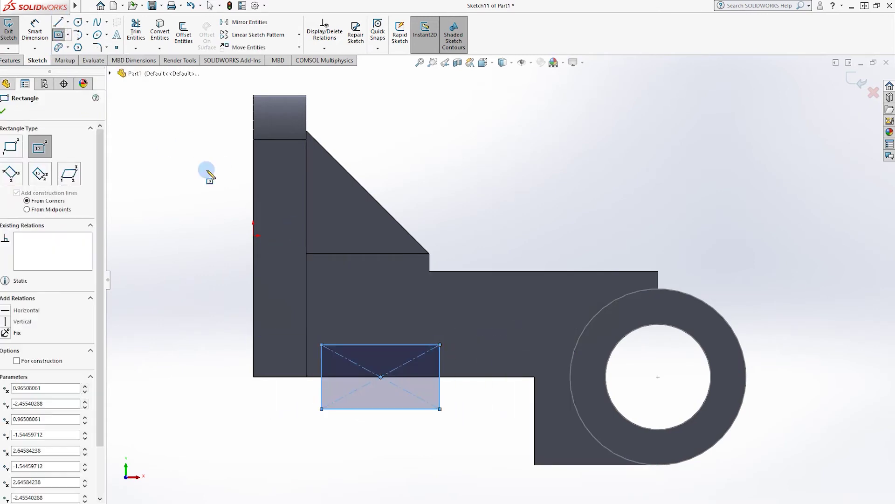
{"action": "key", "text": "Escape"}
{"action": "key", "text": "ctrl+z"}
Draw a corner rectangle up from the block's lower edge, about 0.97 in from the plate and 0.46 in below the lowered top edge.
{"action": "left_click", "coordinate": [68, 35]}
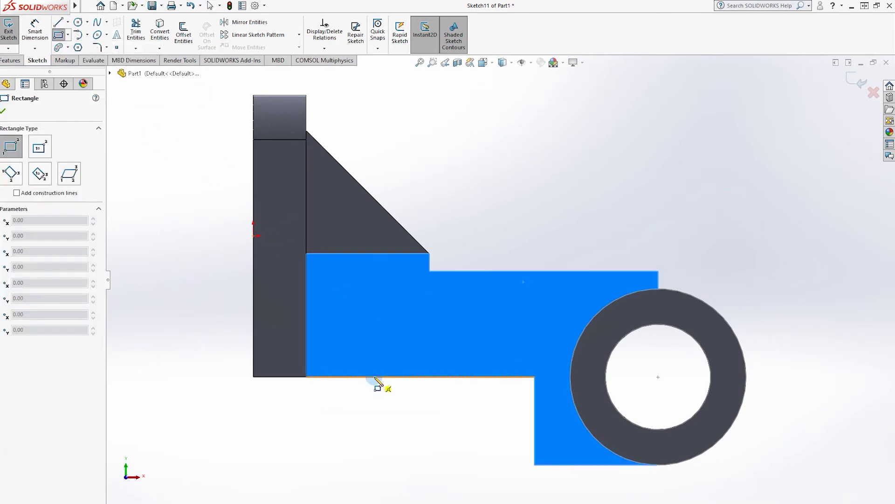
{"action": "left_click", "coordinate": [374, 377]}
{"action": "left_click", "coordinate": [520, 313]}
{"action": "left_click", "coordinate": [521, 303]}
{"action": "left_click", "coordinate": [3, 111]}
Set the distance between the rectangle's upper edge and the block's lowered top edge to 0.50 in.
{"action": "left_click", "coordinate": [34, 31]}
{"action": "left_click", "coordinate": [452, 303]}
{"action": "left_click", "coordinate": [473, 271]}
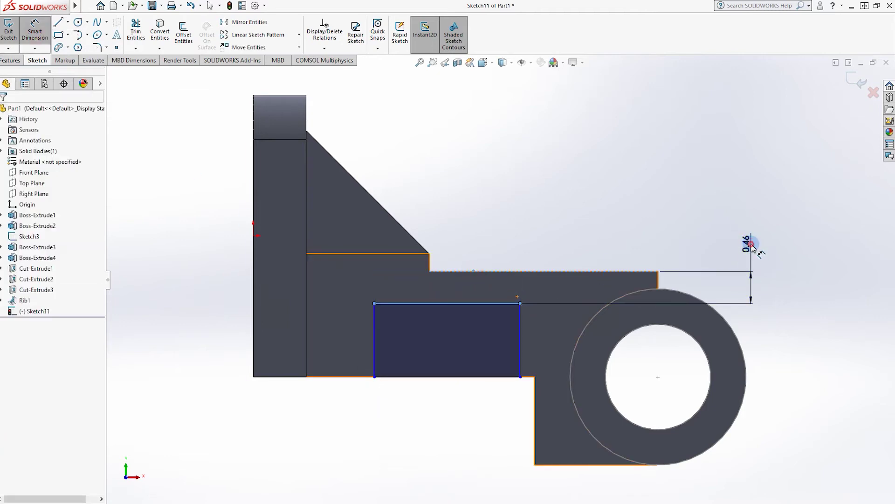
{"action": "left_click", "coordinate": [751, 244]}
{"action": "type", "text": "0.5"}
{"action": "key", "text": "Return"}
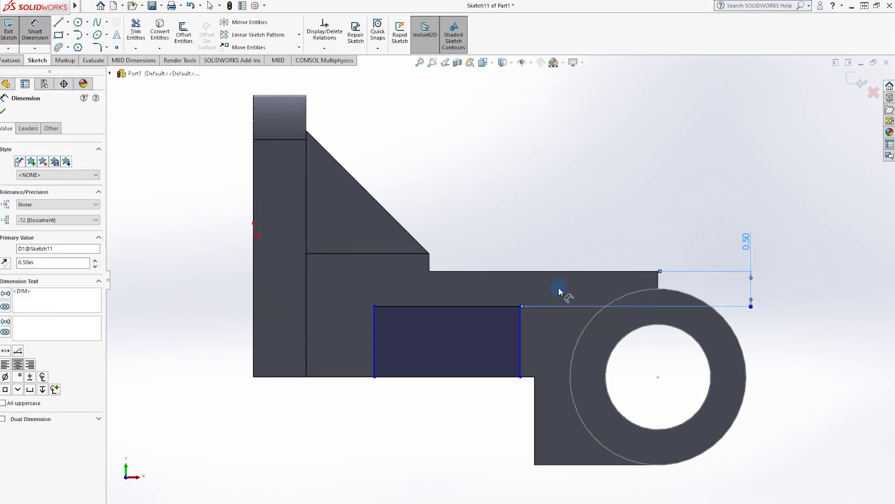
Set the distance between the plate's inner face and the rectangle's plate-side edge to 0.75 in.
{"action": "left_click", "coordinate": [376, 331]}
{"action": "left_click", "coordinate": [305, 316]}
{"action": "left_click", "coordinate": [281, 431]}
{"action": "type", "text": "0"}
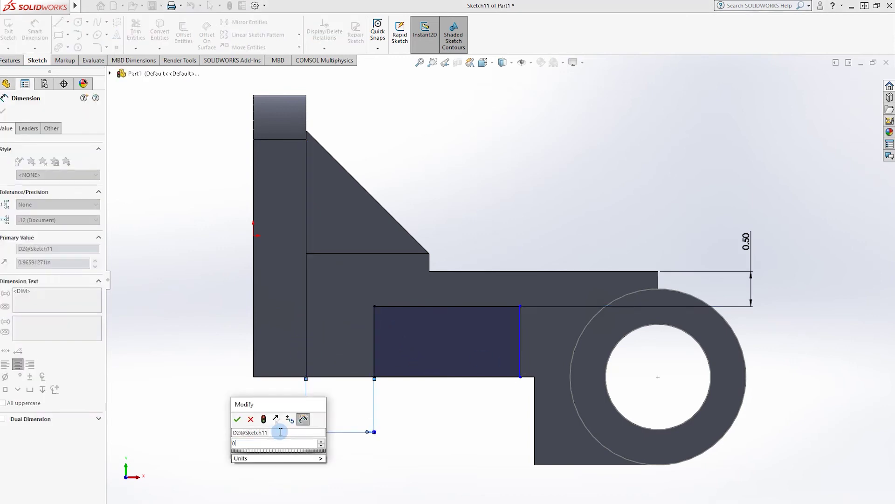
{"action": "type", "text": ".75"}
{"action": "key", "text": "Return"}
Set the rectangle's horizontal length to 2.50 in.
{"action": "left_click", "coordinate": [520, 353]}
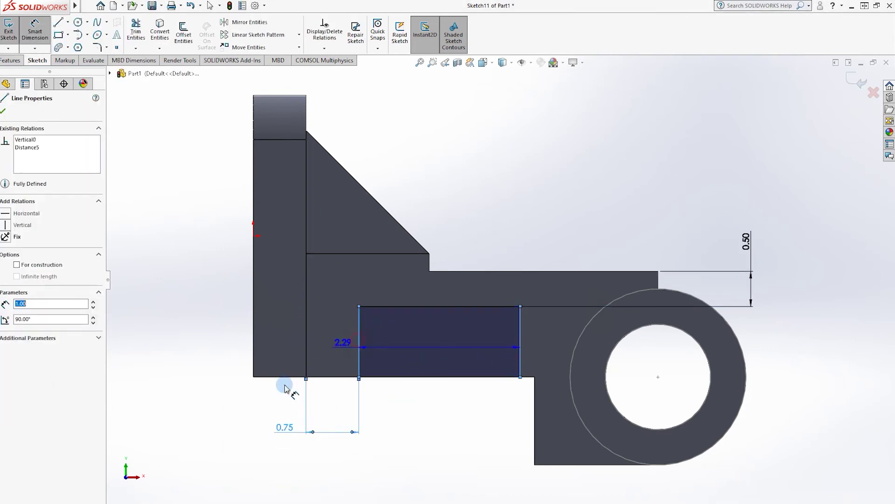
{"action": "left_click", "coordinate": [286, 472]}
{"action": "key", "text": "Return"}
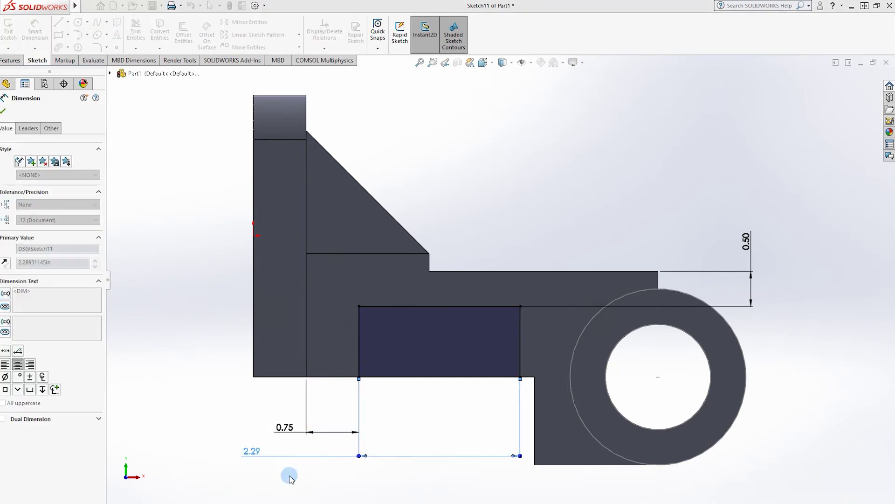
{"action": "key", "text": "Escape"}
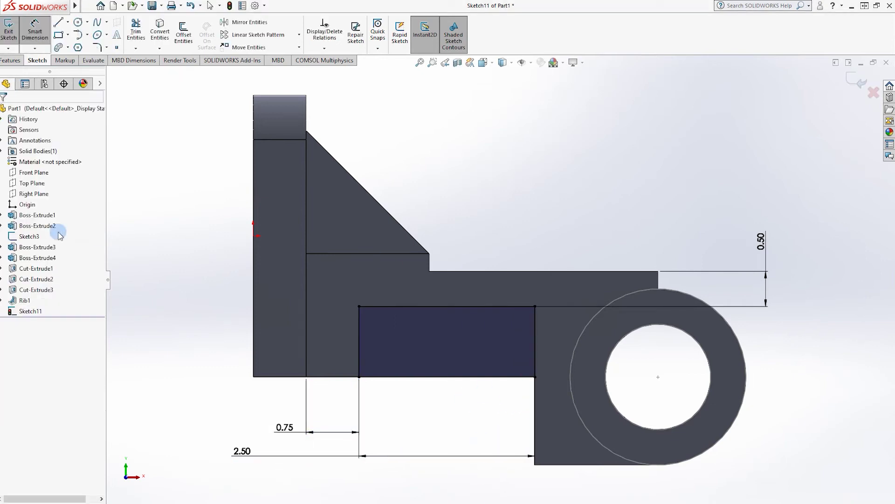
Extrude-cut the rectangle through the block with a blind depth of 2.50 in.
{"action": "left_click", "coordinate": [10, 60]}
{"action": "left_click", "coordinate": [12, 32]}
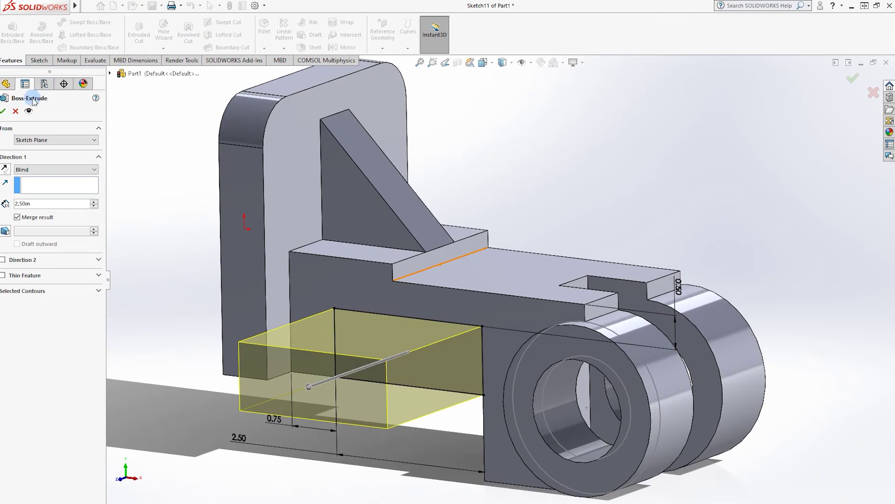
{"action": "key", "text": "Escape"}
{"action": "left_click", "coordinate": [139, 33]}
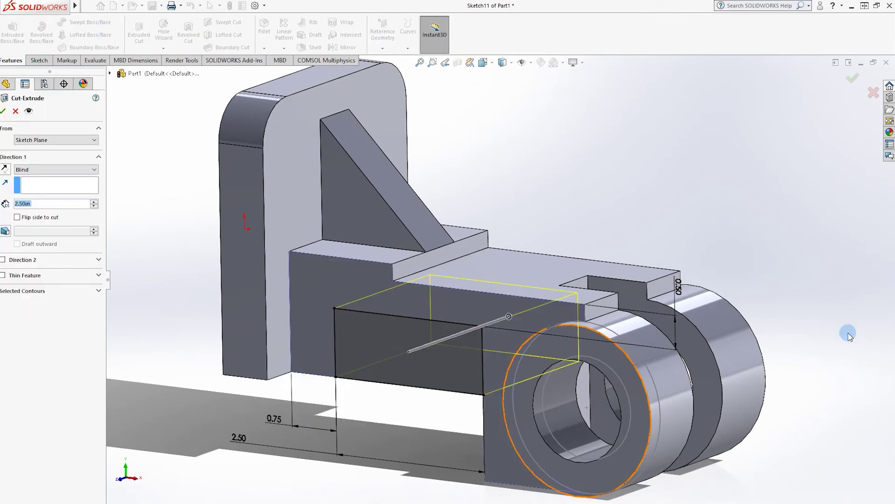
{"action": "left_click", "coordinate": [7, 114]}
{"action": "middle_click_drag", "start_coordinate": [570, 214], "coordinate": [451, 335]}
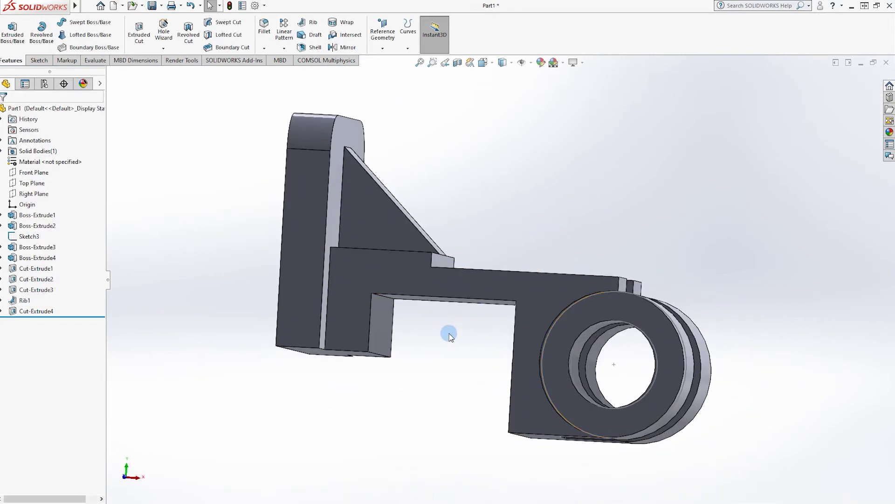
On the Front Plane, sketch a line from the block's lower corner across the opening to the lower corner of the ring's base.
{"action": "right_click", "coordinate": [29, 172]}
{"action": "left_click", "coordinate": [37, 158]}
{"action": "key", "text": "l"}
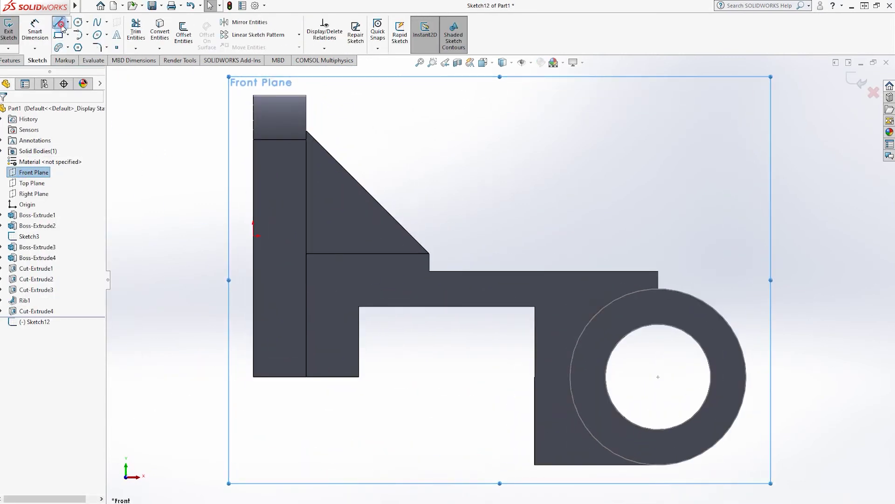
{"action": "left_click", "coordinate": [359, 376]}
{"action": "left_click", "coordinate": [535, 464]}
{"action": "key", "text": "Escape"}
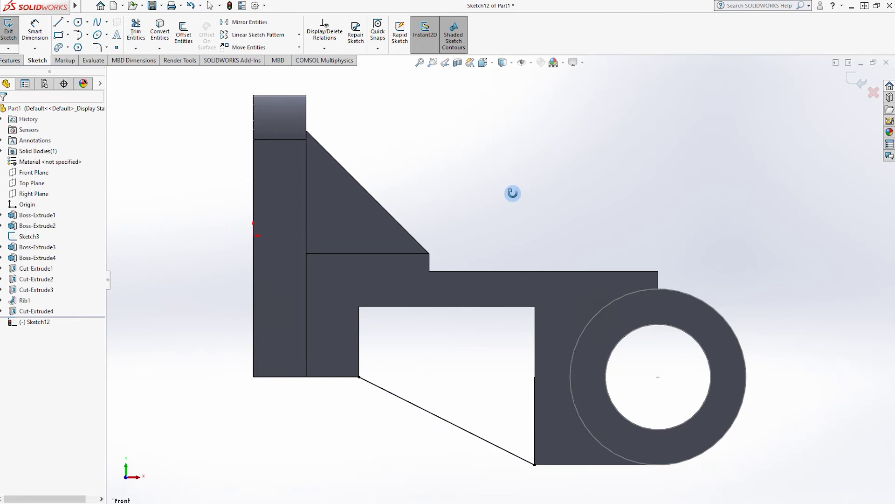
Create a 0.75 in thick rib from the sloped line, centred on the sketch plane, with the material side flipped towards the block.
{"action": "middle_click_drag", "start_coordinate": [513, 193], "coordinate": [497, 196]}
{"action": "left_click", "coordinate": [11, 61]}
{"action": "left_click", "coordinate": [309, 22]}
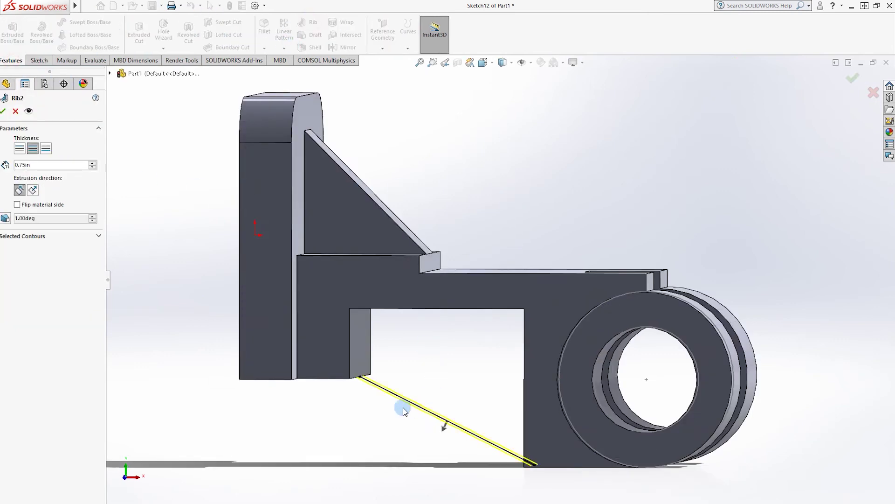
{"action": "left_click", "coordinate": [32, 190]}
{"action": "left_click", "coordinate": [21, 192]}
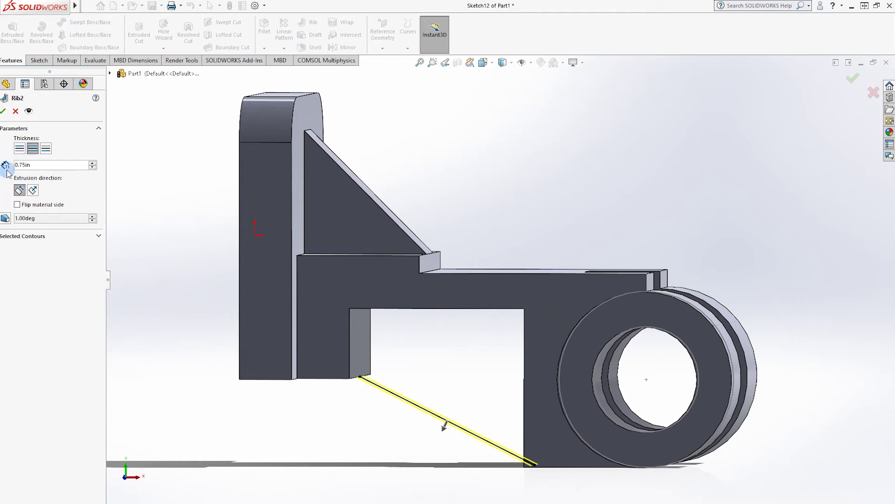
{"action": "middle_click_drag", "start_coordinate": [447, 198], "coordinate": [451, 236]}
{"action": "left_click", "coordinate": [50, 166]}
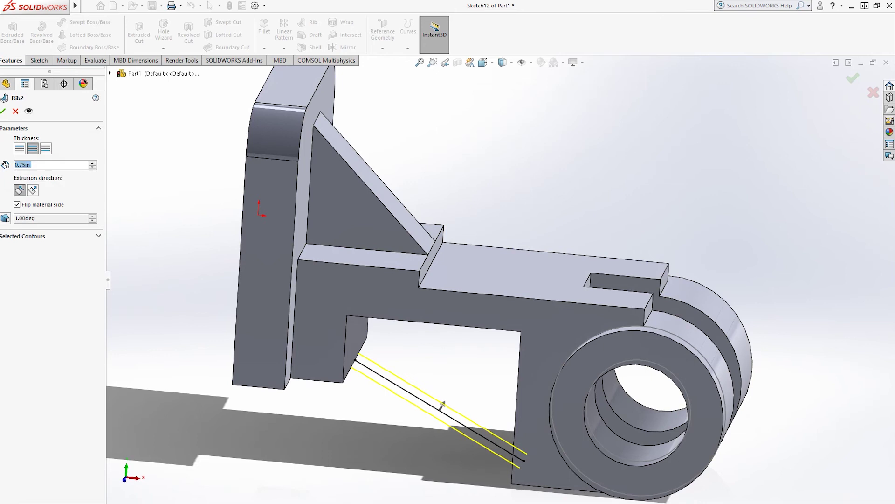
{"action": "key", "text": "Return"}
Edit the polished steel appearance of the whole part and set its colour to green.
{"action": "middle_click_drag", "start_coordinate": [766, 160], "coordinate": [606, 216]}
{"action": "left_click", "coordinate": [541, 62]}
{"action": "left_click", "coordinate": [742, 92]}
{"action": "left_click", "coordinate": [751, 112]}
{"action": "left_click", "coordinate": [777, 103]}
{"action": "left_click", "coordinate": [786, 274]}
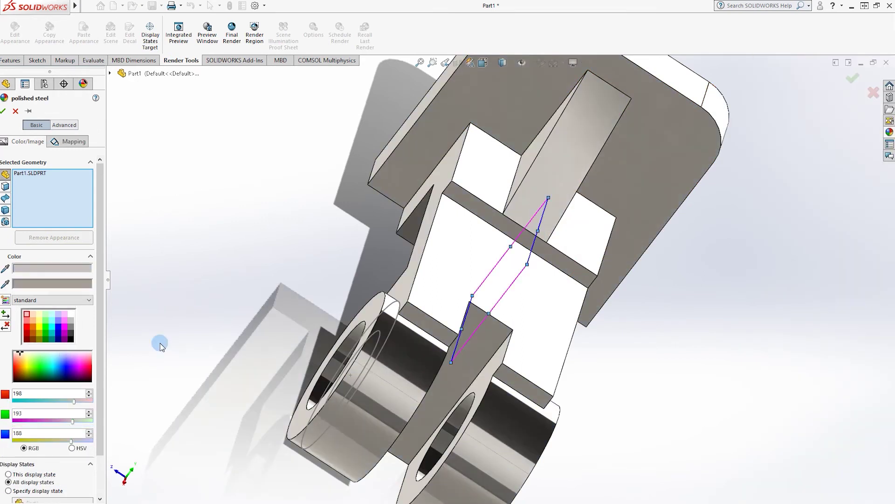
{"action": "left_click", "coordinate": [45, 328]}
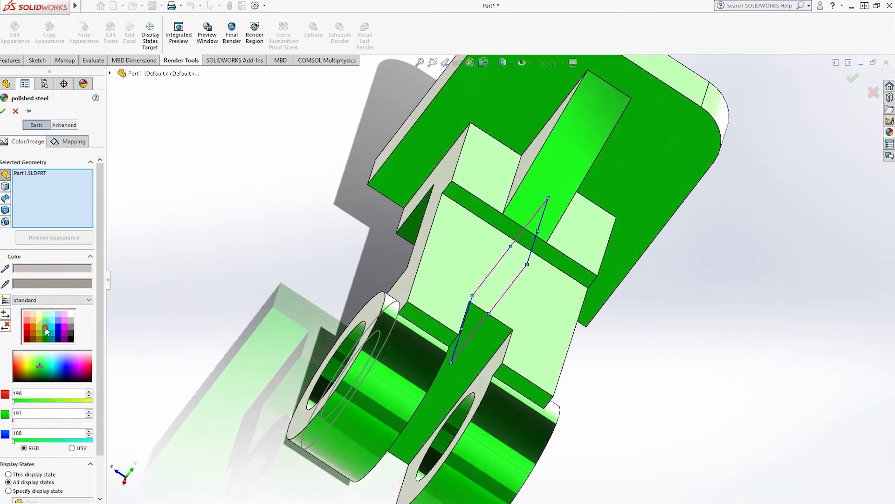
{"action": "left_click", "coordinate": [852, 78]}
Hide the standalone Sketch3.
{"action": "scroll", "coordinate": [509, 269], "scroll_direction": "up", "scroll_amount": 2}
{"action": "middle_click_drag", "start_coordinate": [509, 268], "coordinate": [647, 306]}
{"action": "key", "text": "ctrl+4"}
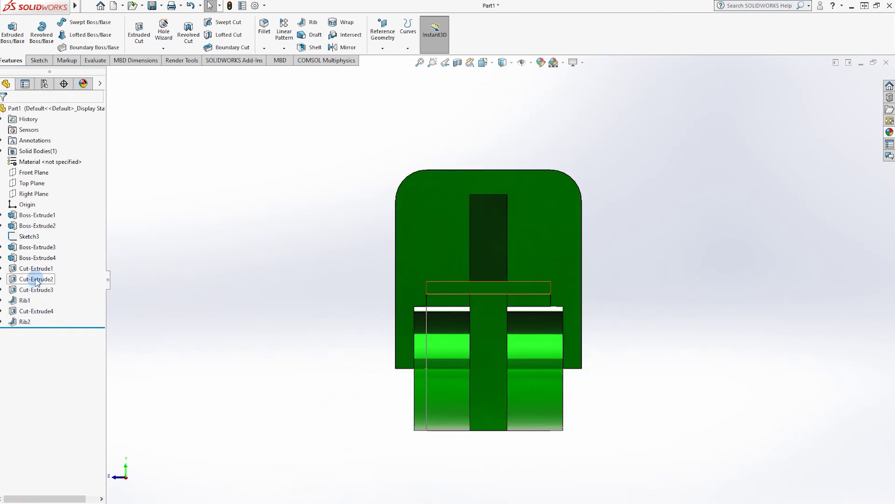
{"action": "right_click", "coordinate": [28, 236]}
{"action": "left_click", "coordinate": [169, 266]}
On the plate's inner face, sketch a 0.63 in diameter circle concentric with one of the rounded upper corners.
{"action": "mouse_move", "coordinate": [301, 295]}
{"action": "middle_mouse_down"}
{"action": "mouse_move", "coordinate": [614, 298]}
{"action": "mouse_move", "coordinate": [475, 335]}
{"action": "mouse_move", "coordinate": [651, 307]}
{"action": "mouse_move", "coordinate": [604, 283]}
{"action": "middle_mouse_up"}
{"action": "right_click", "coordinate": [417, 195]}
{"action": "left_click", "coordinate": [440, 181]}
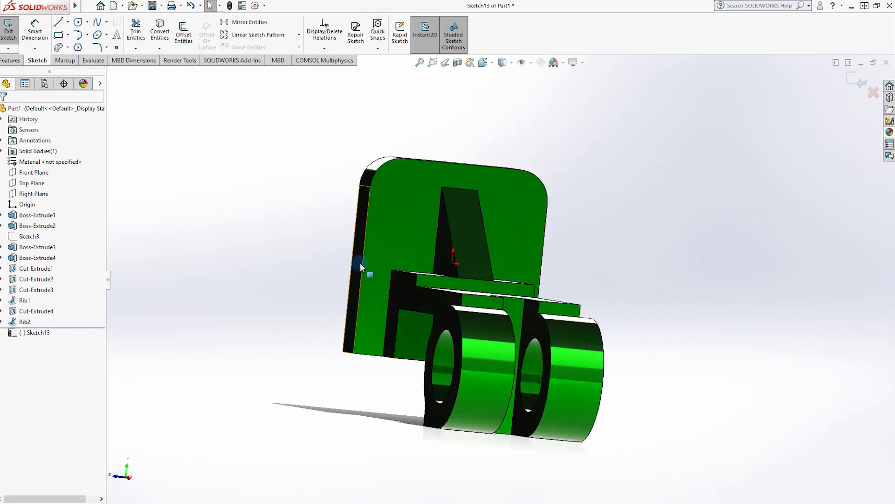
{"action": "left_click", "coordinate": [78, 23]}
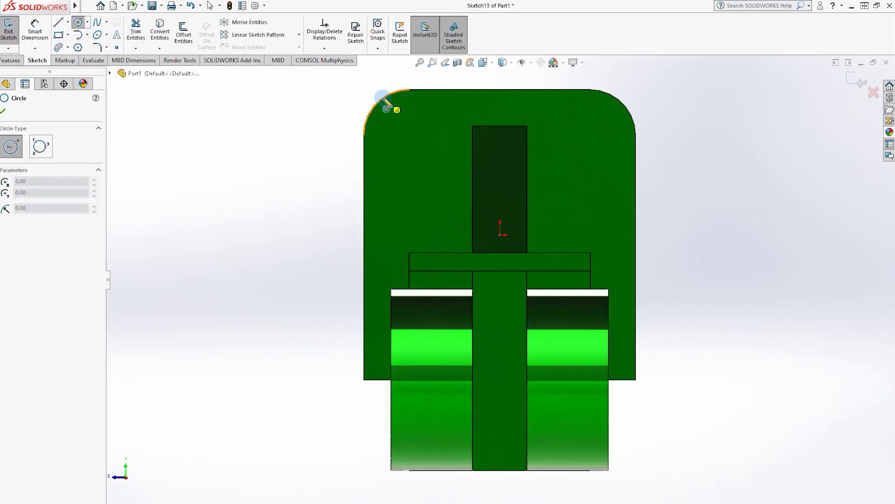
{"action": "left_click", "coordinate": [404, 117]}
{"action": "left_click", "coordinate": [309, 136]}
{"action": "type", "text": "0.63"}
{"action": "key", "text": "Return"}
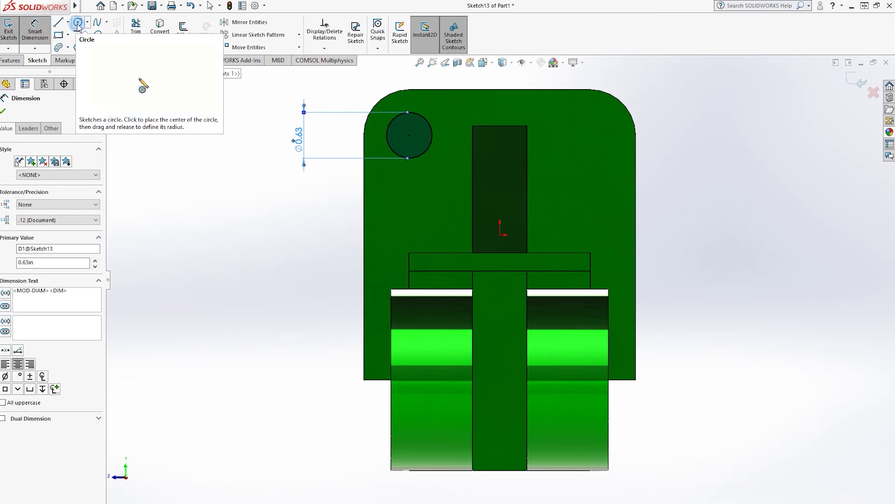
Copy the circle from its centre to the centre of the plate's other rounded upper corner.
{"action": "left_click", "coordinate": [299, 47]}
{"action": "left_click", "coordinate": [247, 68]}
{"action": "left_click", "coordinate": [55, 223]}
{"action": "left_click", "coordinate": [409, 135]}
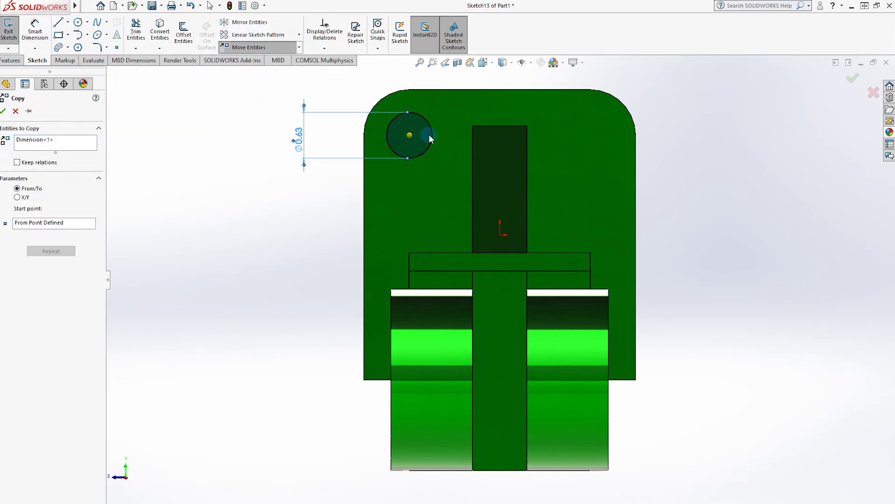
{"action": "left_click", "coordinate": [41, 143]}
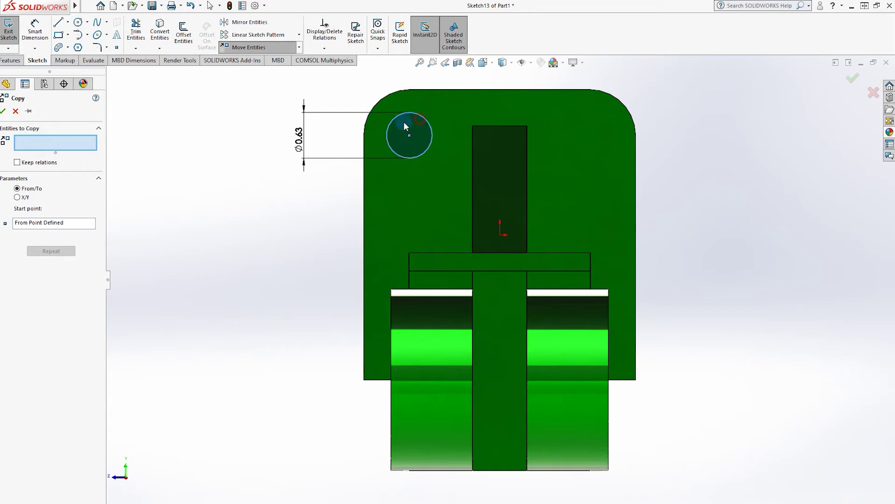
{"action": "left_click", "coordinate": [404, 126]}
{"action": "left_click", "coordinate": [53, 223]}
{"action": "left_click", "coordinate": [409, 135]}
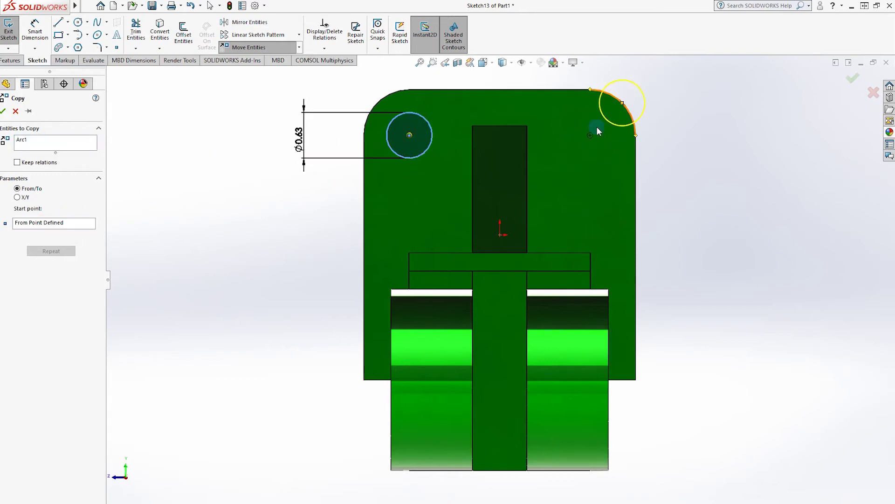
{"action": "left_click", "coordinate": [590, 134]}
Extrude-cut both circles through the plate with a blind depth of 2.50 in.
{"action": "left_click", "coordinate": [10, 60]}
{"action": "left_click", "coordinate": [138, 32]}
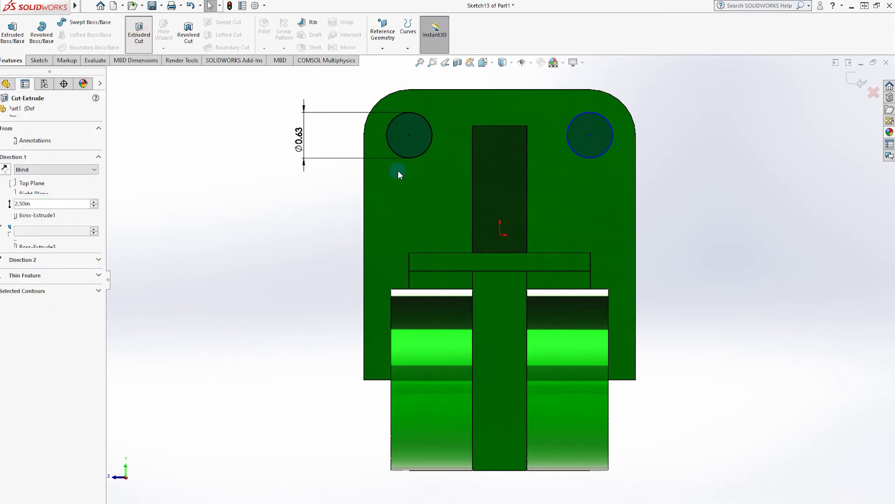
{"action": "left_click", "coordinate": [3, 111]}
{"action": "middle_click_drag", "start_coordinate": [462, 164], "coordinate": [12, 193]}
{"action": "middle_click_drag", "start_coordinate": [111, 206], "coordinate": [561, 248]}
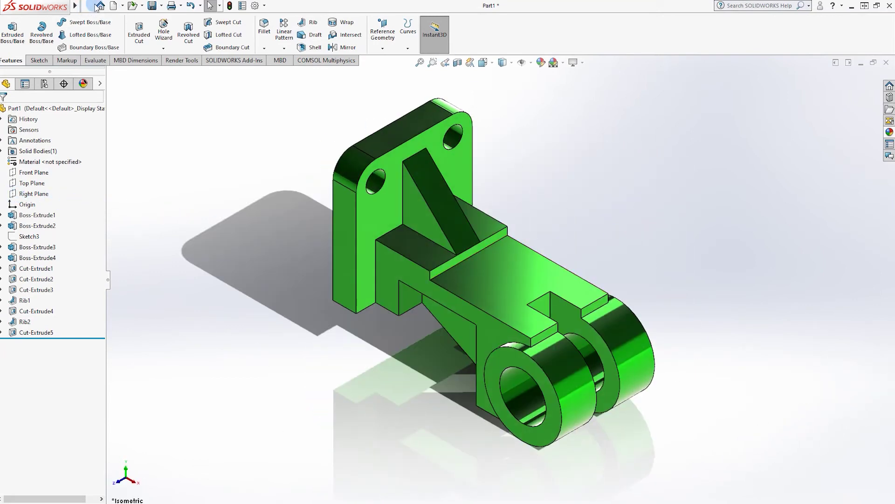
Make a drawing from the part, saving the part as 53.
{"action": "left_click", "coordinate": [113, 5]}
{"action": "left_click", "coordinate": [261, 260]}
{"action": "left_click", "coordinate": [142, 6]}
{"action": "left_click", "coordinate": [122, 6]}
{"action": "left_click", "coordinate": [163, 29]}
{"action": "left_click", "coordinate": [440, 272]}
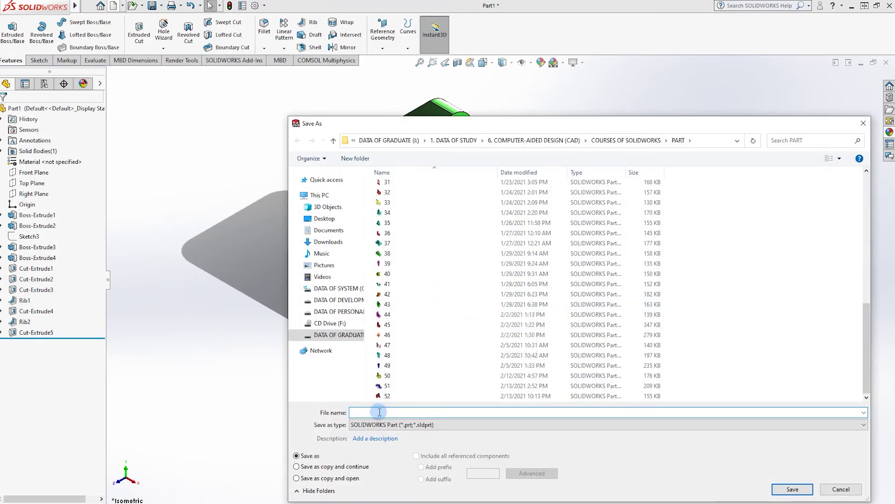
{"action": "key", "text": "Escape"}
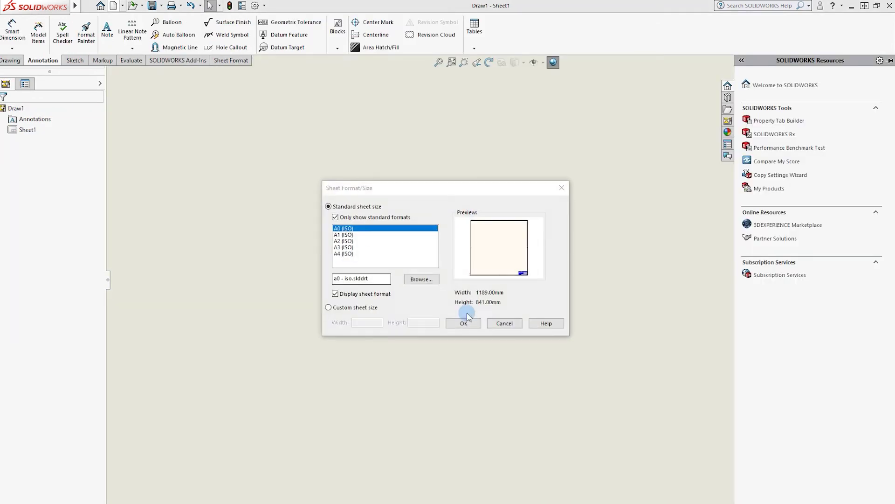
Load the A4 (Landscape) .SLDDRT sheet format from the templates folder and apply it to the drawing sheet.
{"action": "left_click", "coordinate": [412, 280]}
{"action": "left_click", "coordinate": [419, 161]}
{"action": "double_click", "coordinate": [430, 243]}
{"action": "left_click", "coordinate": [440, 218]}
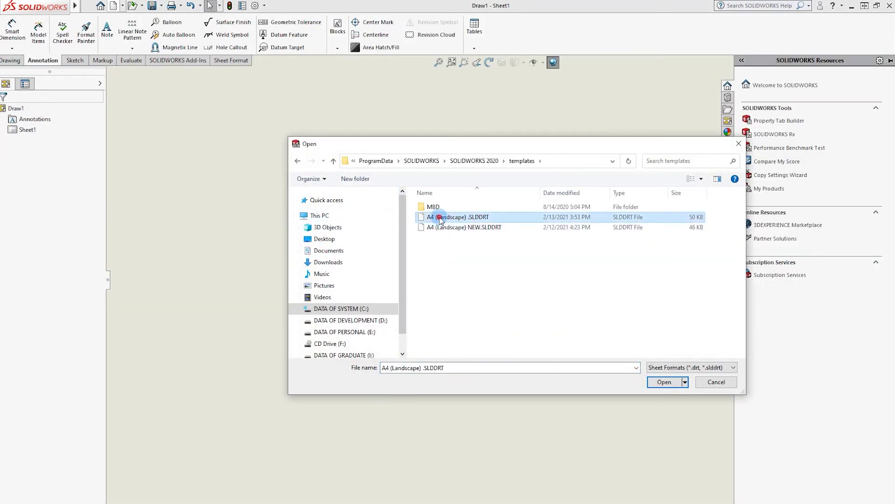
{"action": "left_click", "coordinate": [664, 382]}
{"action": "left_click", "coordinate": [464, 323]}
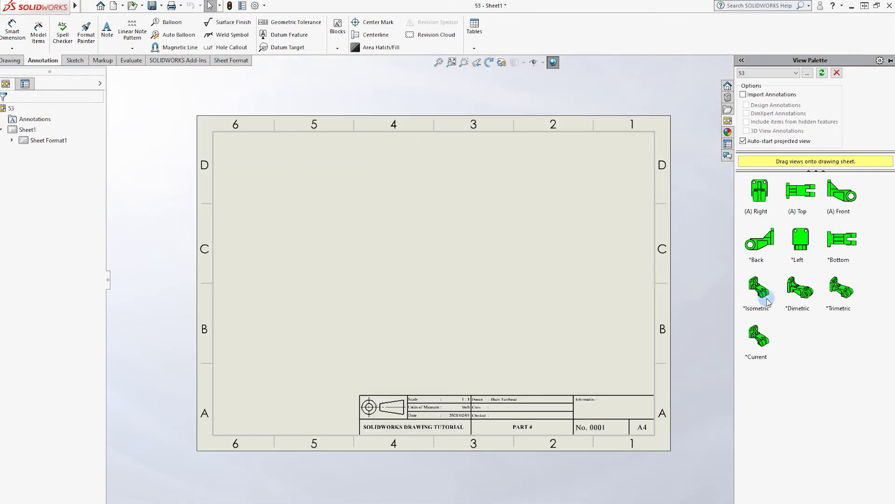
Place an isometric view of the part in the upper-right area of the drawing sheet.
{"action": "mouse_move", "coordinate": [765, 296]}
{"action": "left_mouse_down"}
{"action": "mouse_move", "coordinate": [553, 235]}
{"action": "mouse_move", "coordinate": [561, 222]}
{"action": "left_mouse_up"}
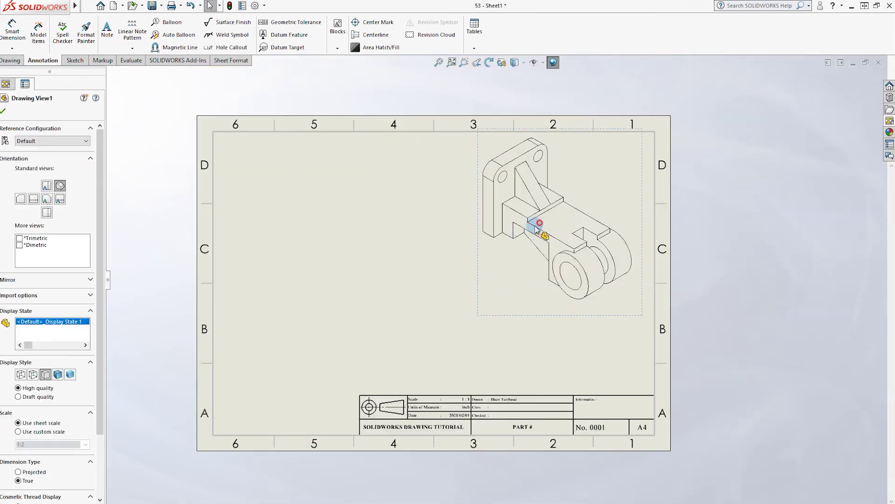
{"action": "left_click_drag", "start_coordinate": [500, 317], "coordinate": [499, 325]}
{"action": "left_click", "coordinate": [704, 250]}
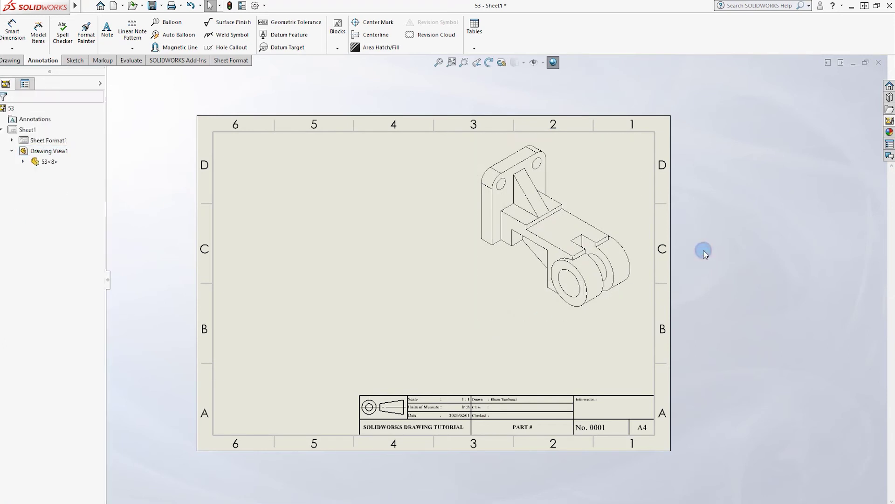
Switch the isometric view to a custom scale, trying the 1:1 setting and settling on 1:2.
{"action": "left_click", "coordinate": [476, 304]}
{"action": "scroll", "coordinate": [26, 389], "scroll_direction": "down", "scroll_amount": 3}
{"action": "left_click", "coordinate": [23, 355]}
{"action": "left_click", "coordinate": [83, 367]}
{"action": "left_click", "coordinate": [30, 381]}
{"action": "left_click", "coordinate": [83, 369]}
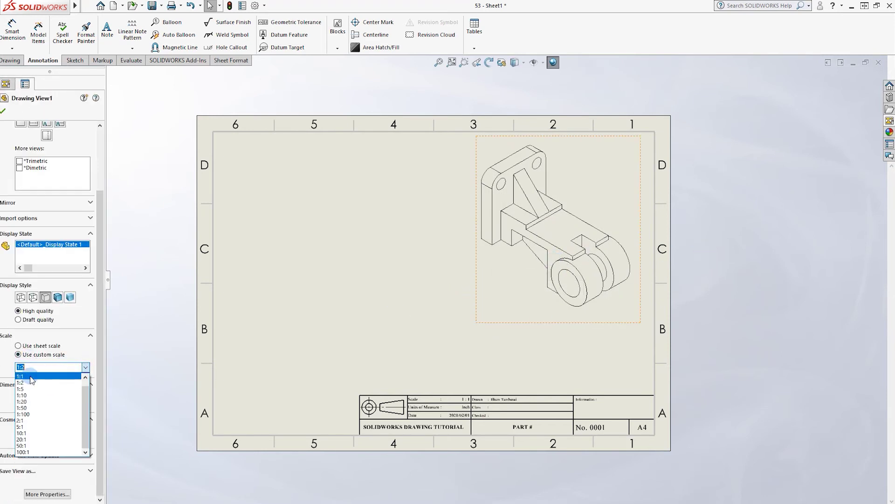
{"action": "left_click", "coordinate": [28, 378]}
{"action": "left_click", "coordinate": [84, 368]}
{"action": "left_click", "coordinate": [40, 386]}
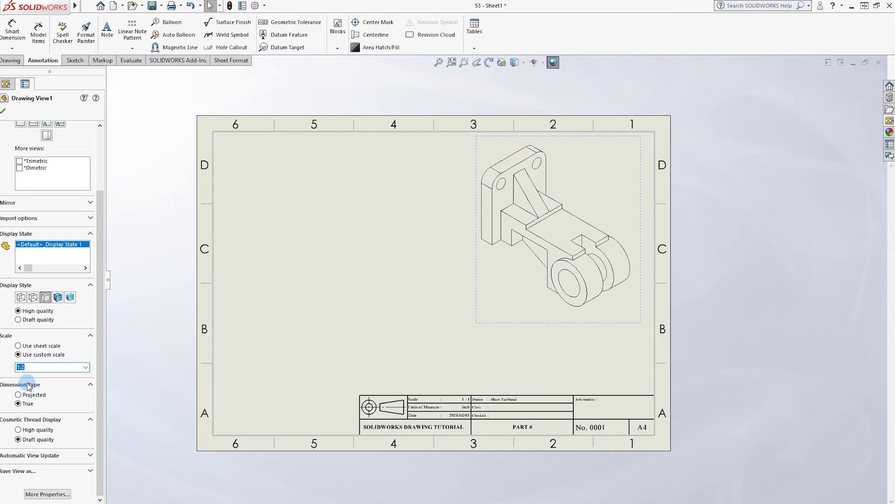
{"action": "left_click", "coordinate": [144, 276]}
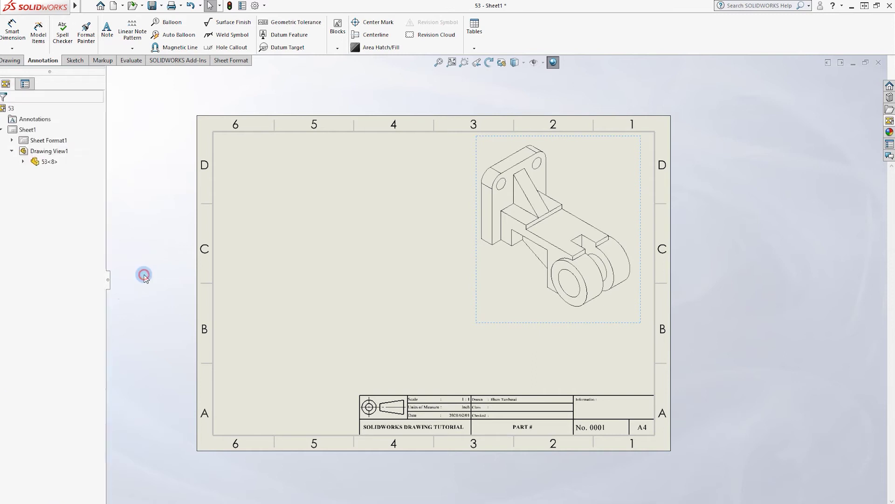
Insert a front view of part 53 on the sheet, with projected top and right views.
{"action": "left_click", "coordinate": [13, 58]}
{"action": "left_click", "coordinate": [8, 33]}
{"action": "double_click", "coordinate": [44, 181]}
{"action": "left_click", "coordinate": [46, 268]}
{"action": "left_click", "coordinate": [313, 323]}
{"action": "left_click", "coordinate": [310, 186]}
{"action": "left_click", "coordinate": [475, 334]}
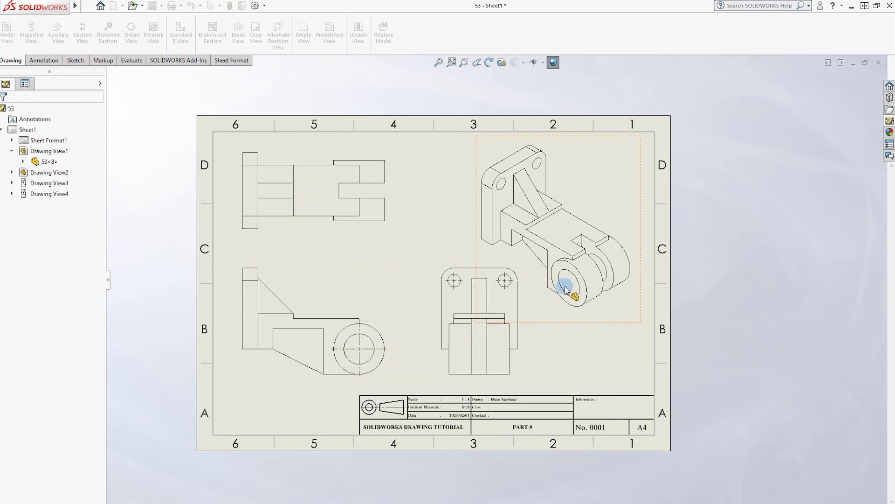
Display the isometric view as shaded with edges.
{"action": "left_click", "coordinate": [567, 284]}
{"action": "left_click", "coordinate": [60, 375]}
{"action": "left_click", "coordinate": [521, 251]}
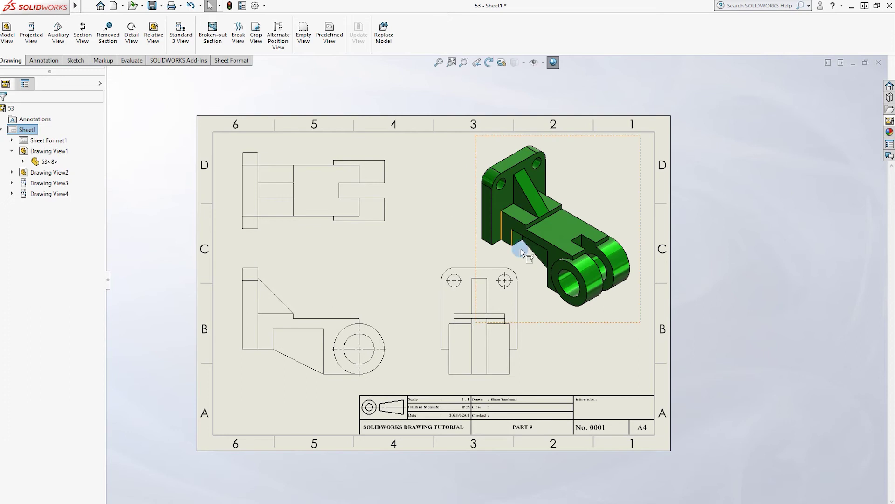
Reposition the views, moving the isometric up and right, the side view right, the top view down and the front view right.
{"action": "left_click_drag", "start_coordinate": [567, 324], "coordinate": [579, 314]}
{"action": "mouse_move", "coordinate": [517, 379]}
{"action": "left_mouse_down"}
{"action": "mouse_move", "coordinate": [541, 390]}
{"action": "mouse_move", "coordinate": [529, 394]}
{"action": "left_mouse_up"}
{"action": "left_click", "coordinate": [411, 256]}
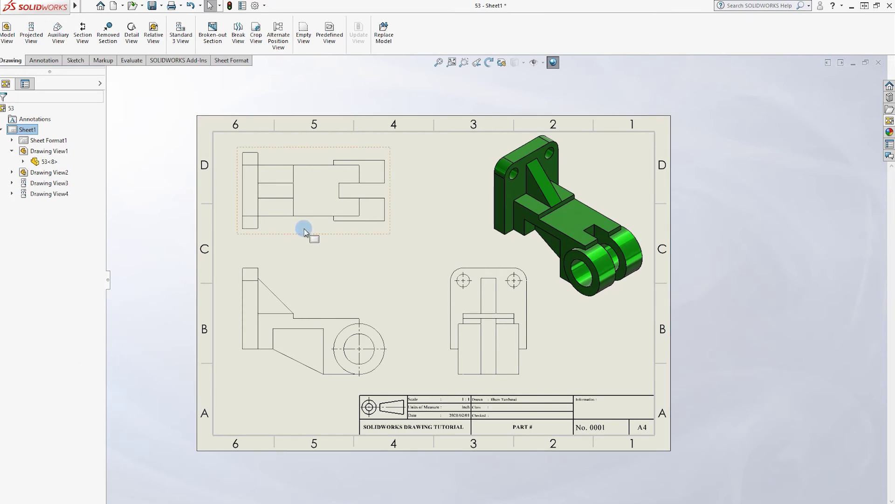
{"action": "left_click_drag", "start_coordinate": [304, 233], "coordinate": [304, 245]}
{"action": "left_click_drag", "start_coordinate": [399, 334], "coordinate": [412, 331]}
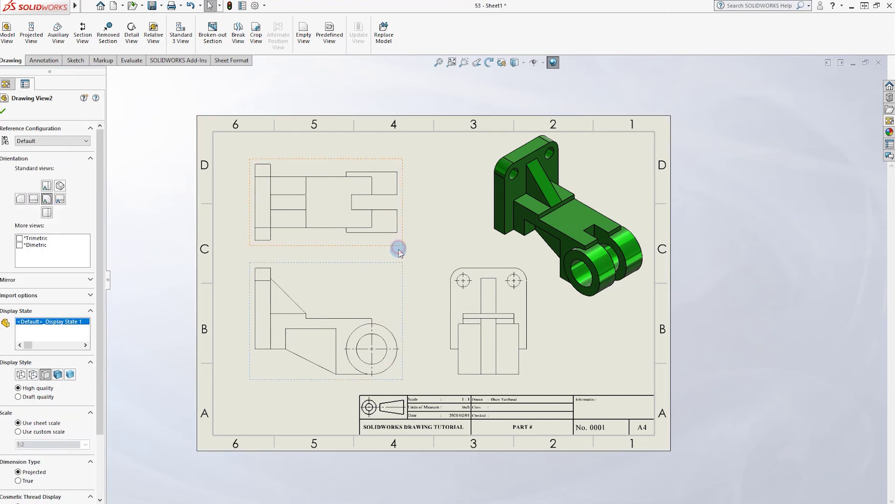
Set the display style of the top and front views to Hidden Lines Visible.
{"action": "left_click", "coordinate": [325, 236]}
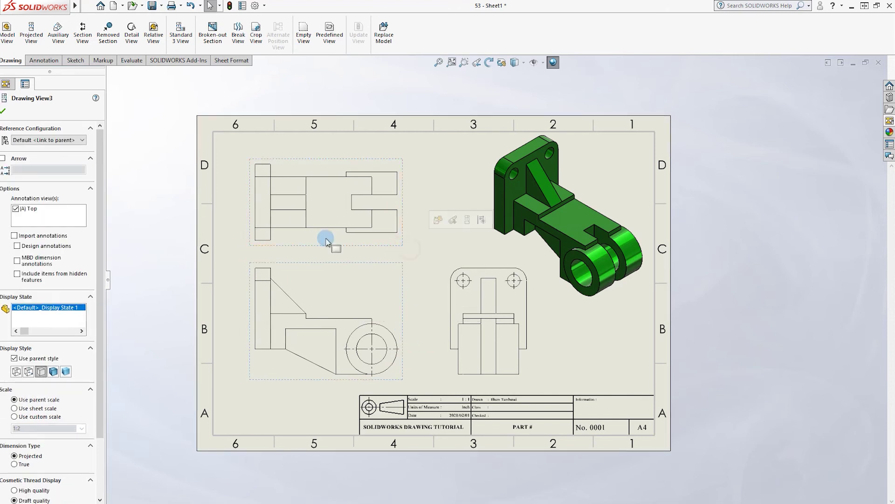
{"action": "left_click", "coordinate": [27, 373]}
{"action": "left_click", "coordinate": [311, 267]}
{"action": "left_click", "coordinate": [29, 372]}
{"action": "left_click", "coordinate": [567, 343]}
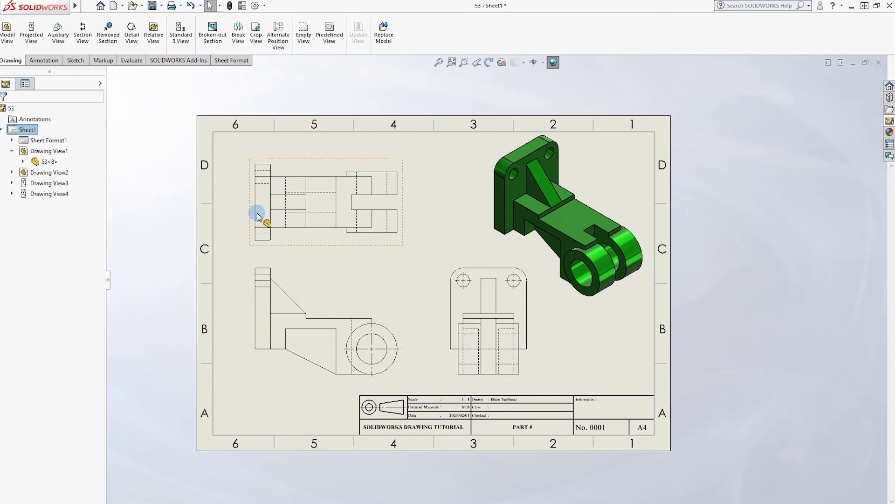
Dimension the width of the hidden lower rib in the top view with Smart Dimension.
{"action": "left_click", "coordinate": [44, 60]}
{"action": "left_click", "coordinate": [12, 32]}
{"action": "left_click", "coordinate": [327, 195]}
{"action": "left_click", "coordinate": [317, 211]}
{"action": "left_click", "coordinate": [441, 201]}
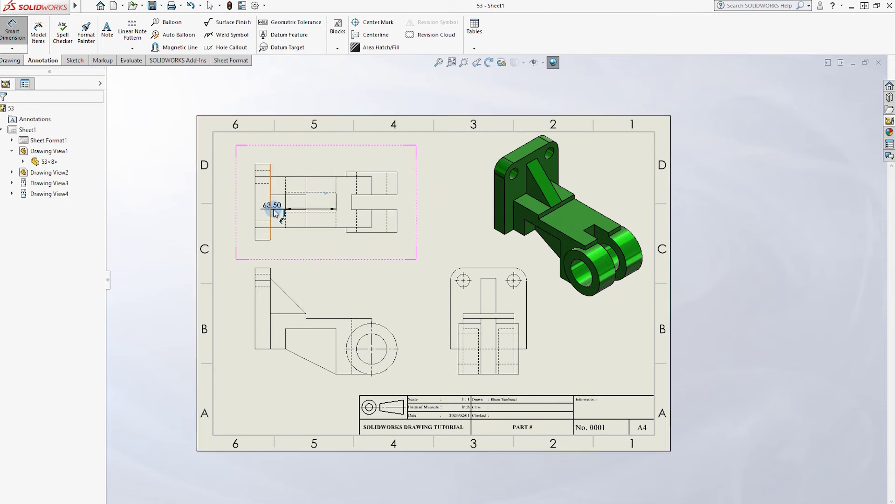
{"action": "left_click", "coordinate": [319, 212]}
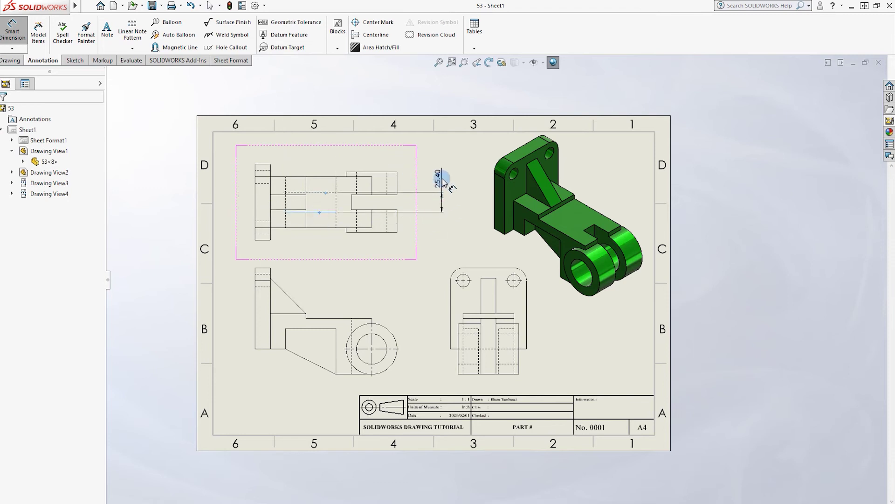
{"action": "left_click", "coordinate": [429, 180]}
{"action": "key", "text": "Escape"}
Set the drawing document's unit system to inches.
{"action": "left_click", "coordinate": [255, 6]}
{"action": "left_click", "coordinate": [319, 97]}
{"action": "left_click", "coordinate": [255, 216]}
{"action": "left_click", "coordinate": [350, 142]}
{"action": "left_click", "coordinate": [544, 433]}
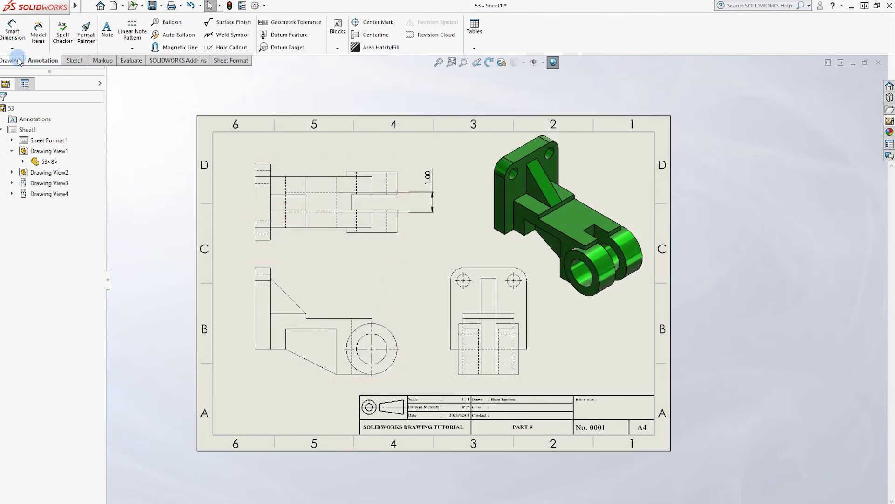
Dimension the upper rib's width and the mounting plate's thickness in the top view.
{"action": "left_click", "coordinate": [13, 33]}
{"action": "left_click", "coordinate": [293, 195]}
{"action": "left_click", "coordinate": [303, 210]}
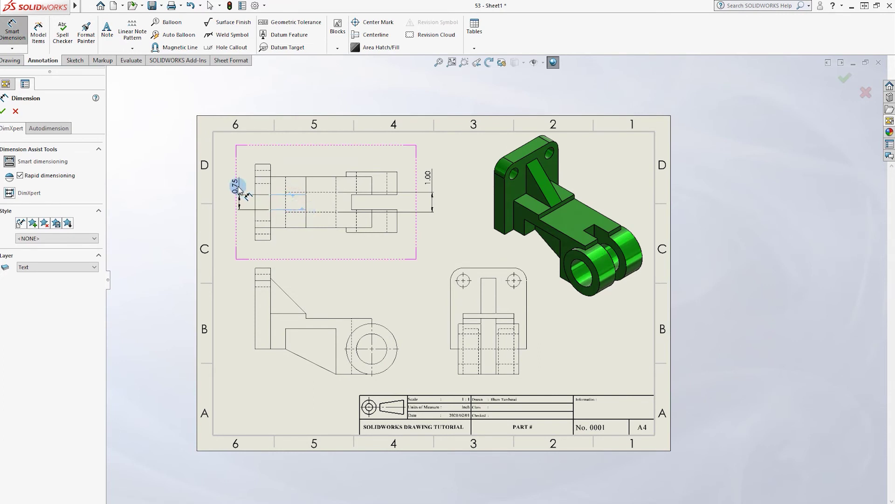
{"action": "left_click", "coordinate": [237, 188]}
{"action": "key", "text": "Escape"}
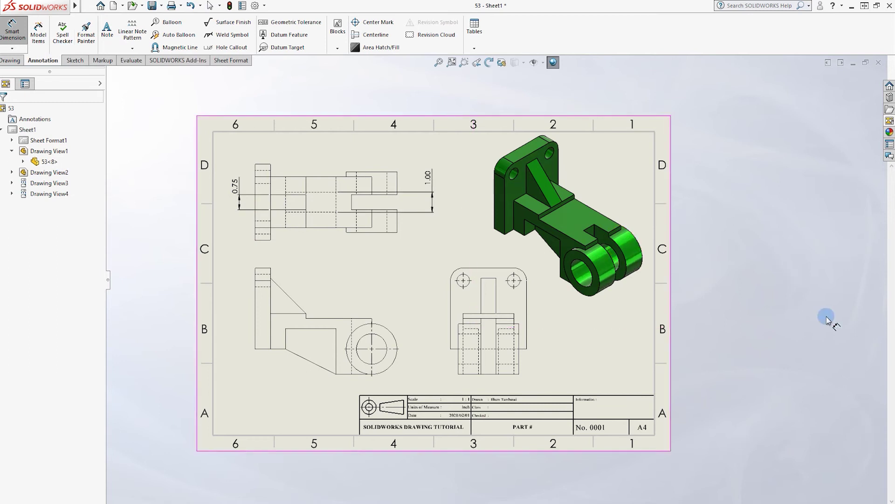
{"action": "left_click", "coordinate": [255, 215]}
{"action": "left_click", "coordinate": [270, 223]}
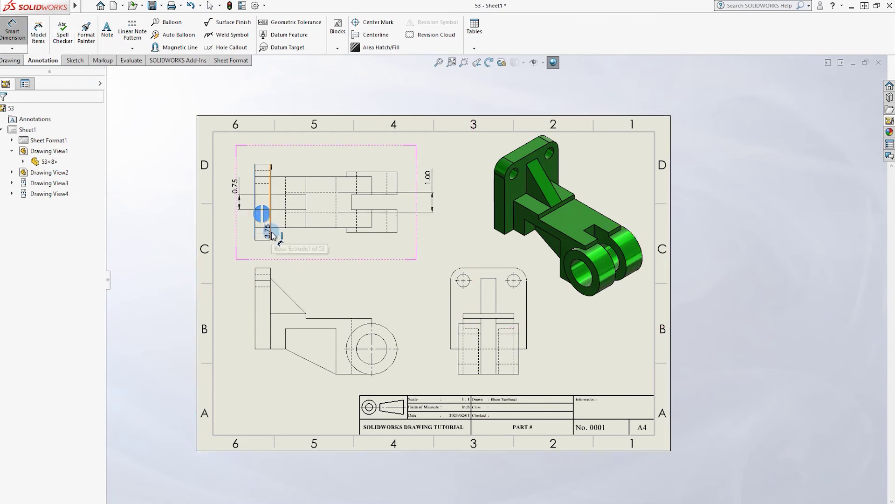
{"action": "left_click", "coordinate": [235, 259]}
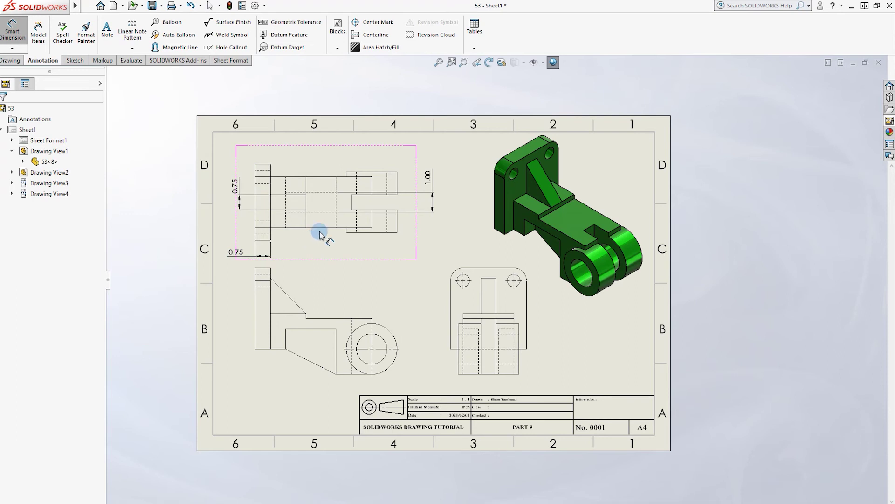
Dimension the distance from the ring's near edge to the arm's end edge above the top view and centre its text.
{"action": "left_click", "coordinate": [341, 174]}
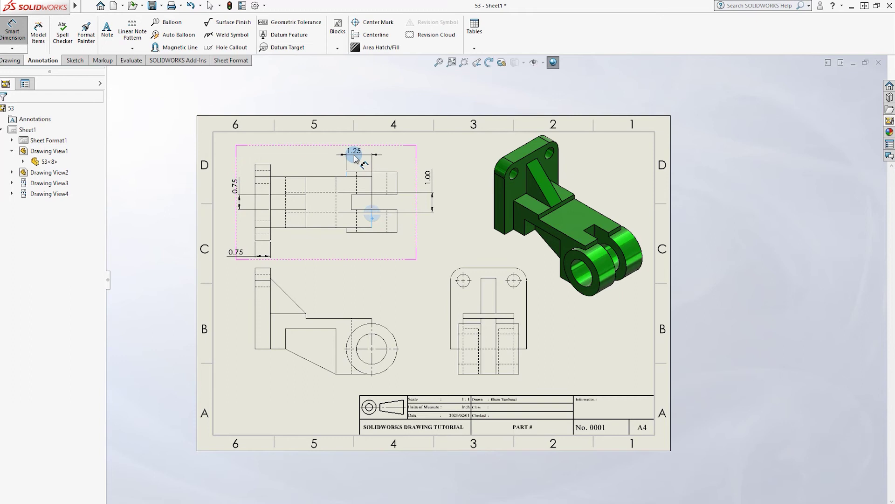
{"action": "key", "text": "Escape"}
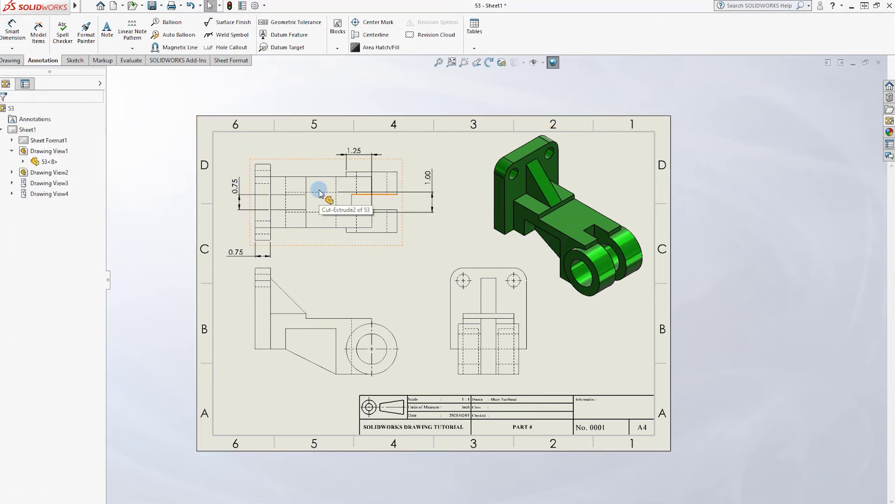
{"action": "left_click_drag", "start_coordinate": [354, 150], "coordinate": [356, 150]}
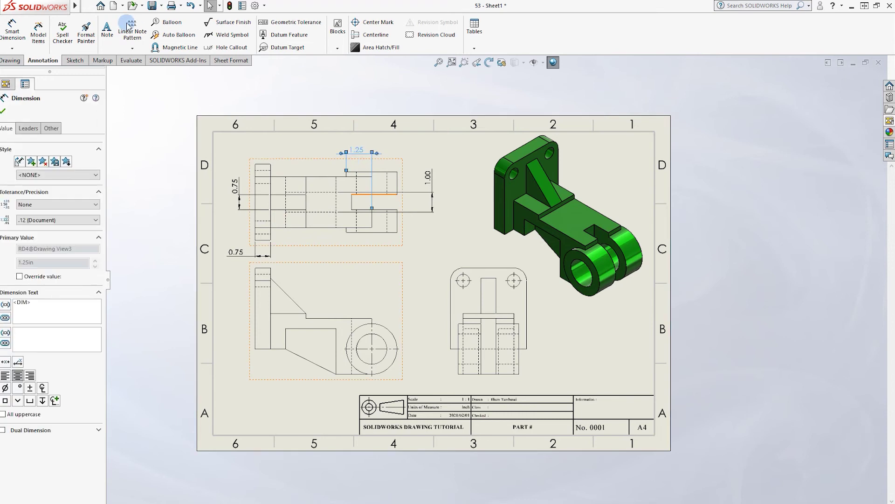
Dimension the width of the slot between the two rings in the top view.
{"action": "left_click", "coordinate": [12, 30]}
{"action": "left_click", "coordinate": [378, 195]}
{"action": "left_click", "coordinate": [387, 210]}
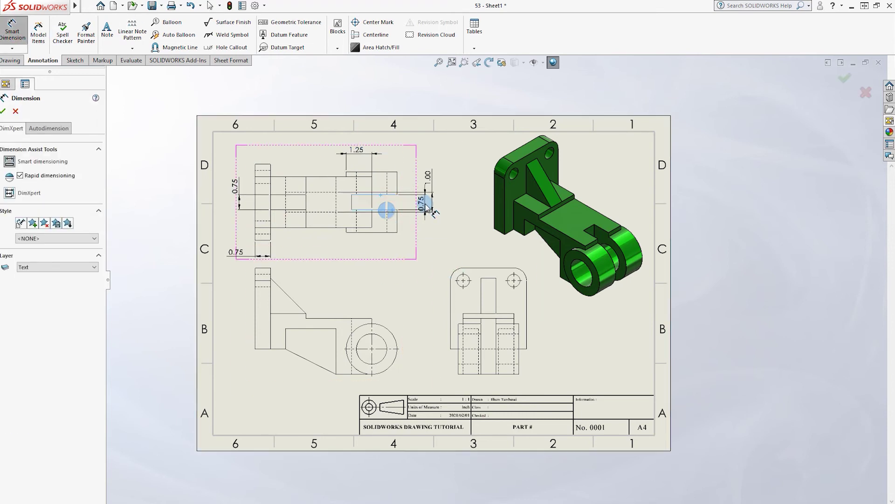
{"action": "left_click", "coordinate": [424, 198]}
Move the two rib width dimensions inside the top view, with their text above the arm.
{"action": "left_click_drag", "start_coordinate": [236, 184], "coordinate": [291, 162]}
{"action": "left_click", "coordinate": [293, 159]}
{"action": "key", "text": "Escape"}
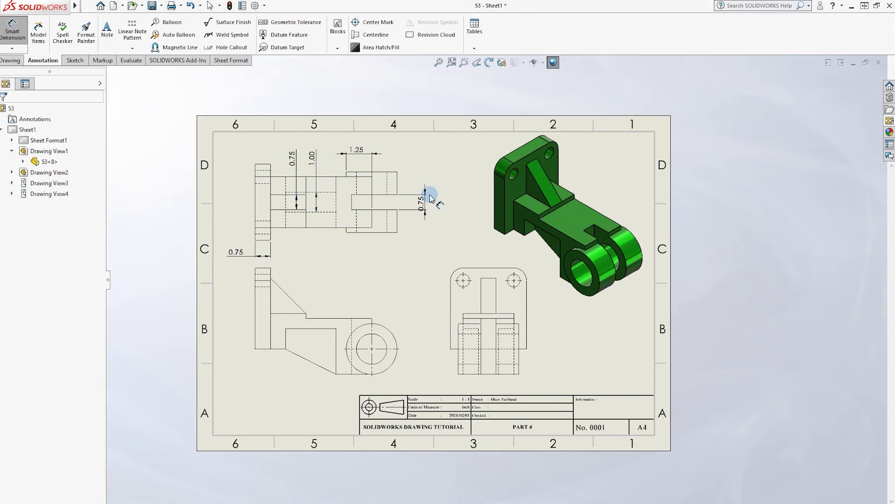
{"action": "key", "text": "Escape"}
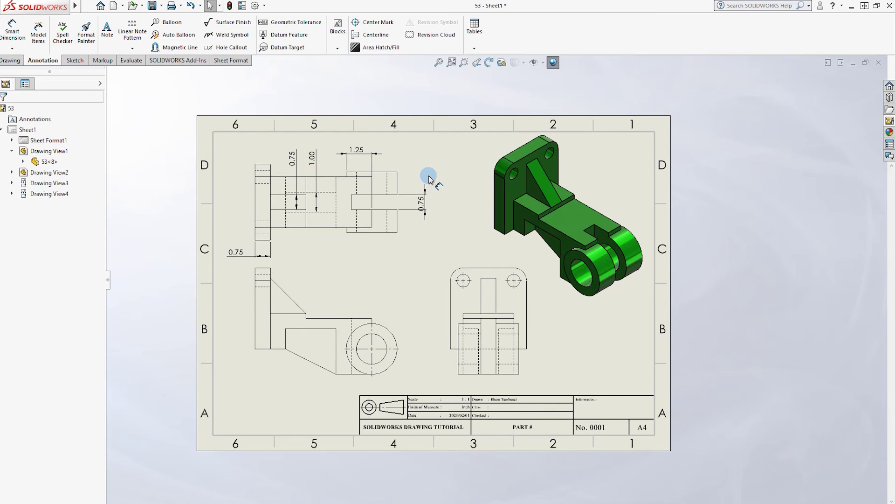
Dimension the bore diameter and the outer diameter of the ring in the front view.
{"action": "left_click", "coordinate": [12, 29]}
{"action": "left_click", "coordinate": [386, 327]}
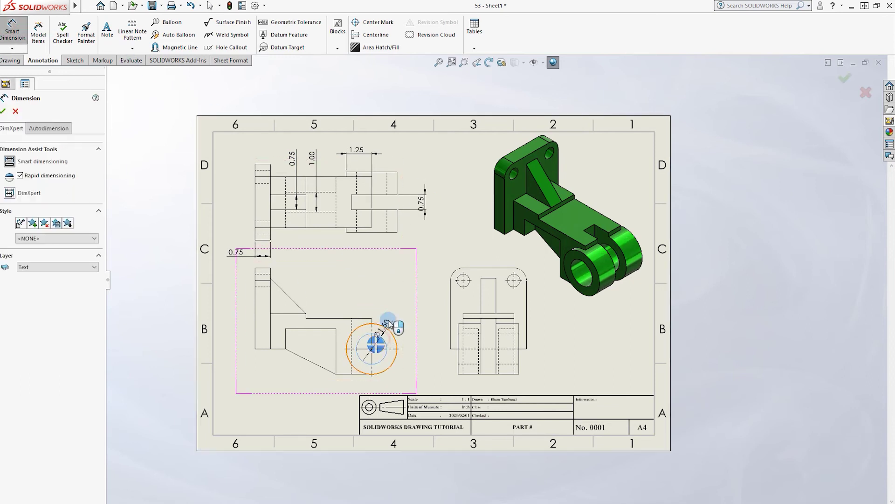
{"action": "left_click", "coordinate": [378, 342]}
{"action": "left_click", "coordinate": [387, 328]}
{"action": "left_click", "coordinate": [410, 275]}
{"action": "left_click", "coordinate": [430, 338]}
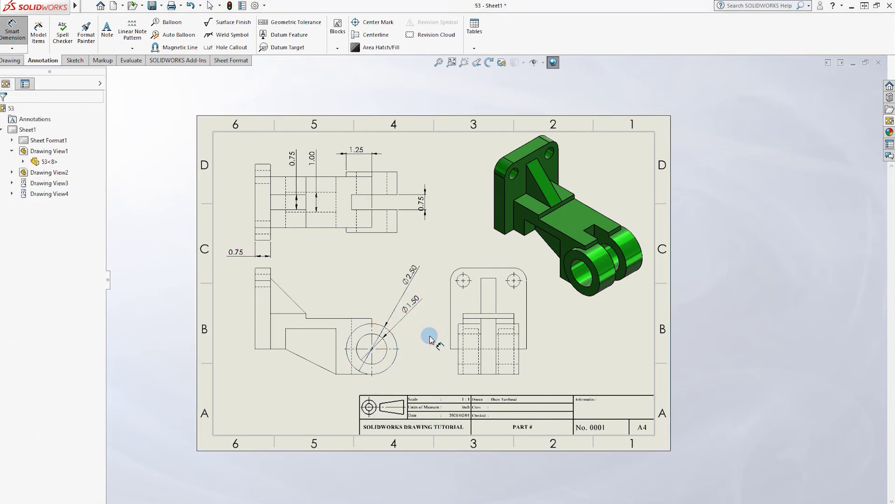
Dimension the height from the plate's lower edge to the raised ledge in the front view.
{"action": "left_click", "coordinate": [262, 344]}
{"action": "left_click", "coordinate": [283, 314]}
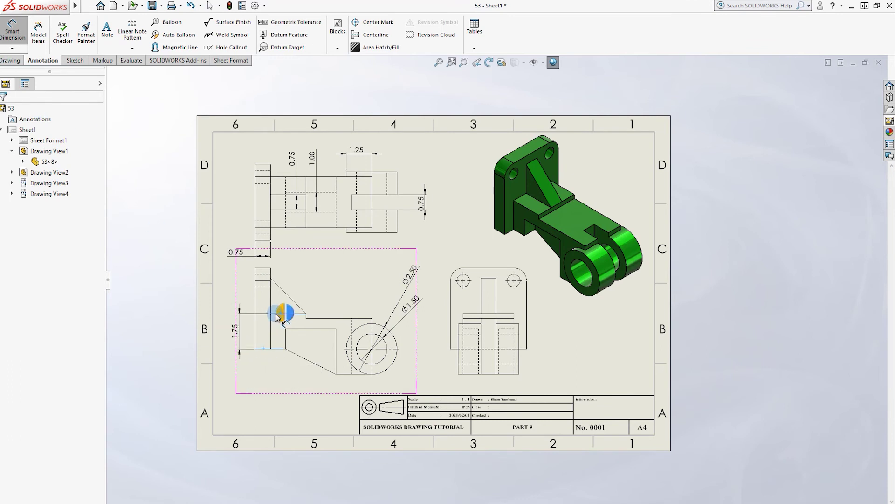
{"action": "left_click", "coordinate": [280, 314]}
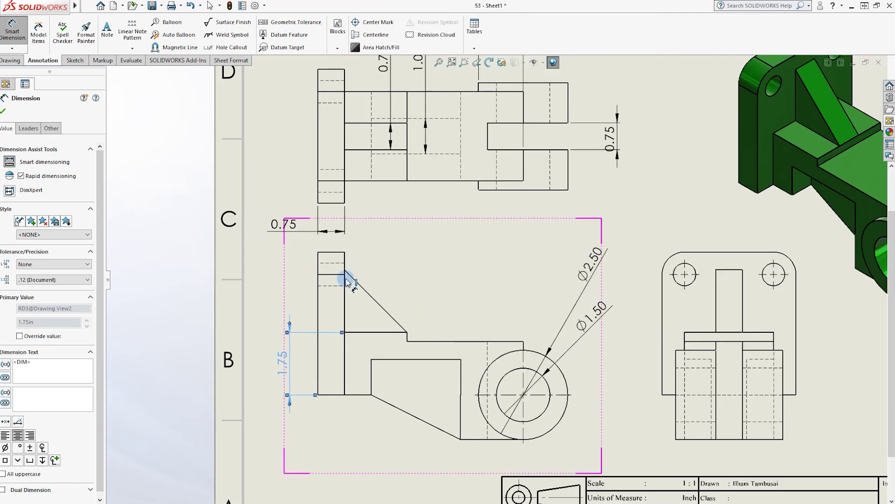
{"action": "scroll", "coordinate": [273, 287], "scroll_direction": "up", "scroll_amount": 3}
{"action": "scroll", "coordinate": [346, 272], "scroll_direction": "up", "scroll_amount": 5}
{"action": "left_click", "coordinate": [449, 267]}
{"action": "left_click", "coordinate": [485, 438]}
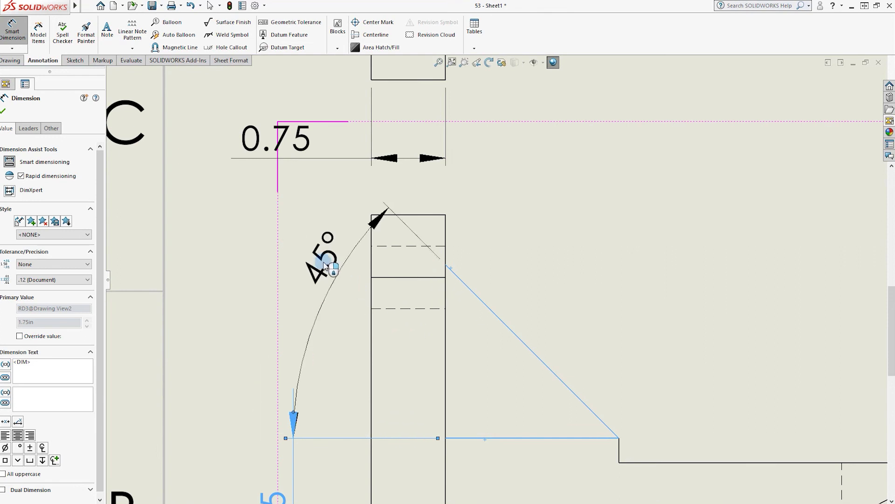
{"action": "key", "text": "Escape"}
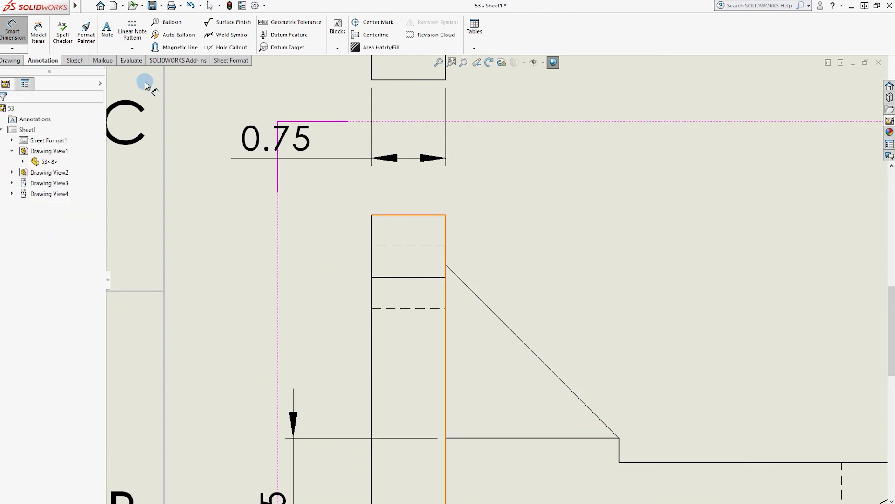
{"action": "scroll", "coordinate": [445, 257], "scroll_direction": "up", "scroll_amount": 2}
{"action": "scroll", "coordinate": [460, 280], "scroll_direction": "up", "scroll_amount": 2}
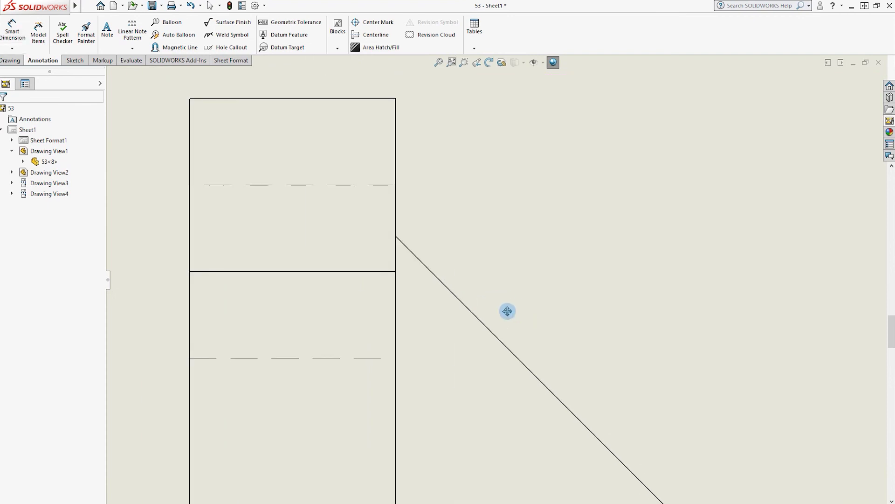
{"action": "scroll", "coordinate": [508, 309], "scroll_direction": "down", "scroll_amount": 6}
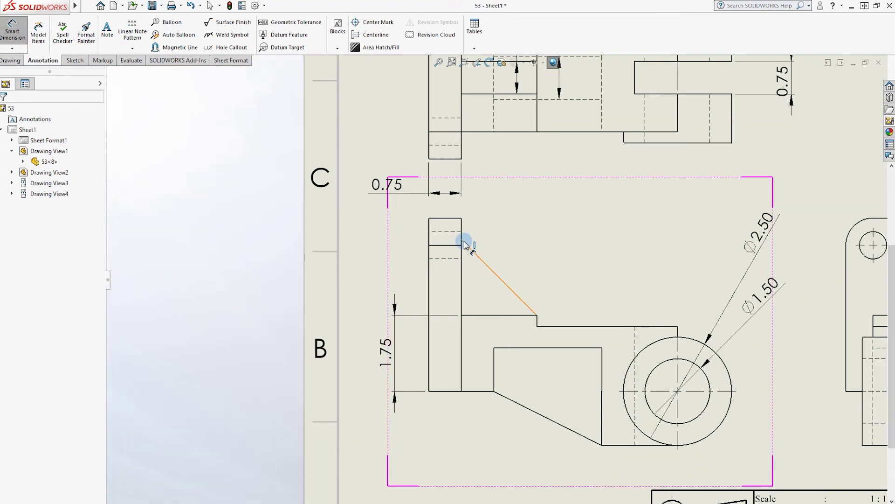
Dimension the angle between the sloped rib edge and the ledge, placing it beside the plate in the front view.
{"action": "left_click", "coordinate": [466, 243]}
{"action": "left_click", "coordinate": [474, 315]}
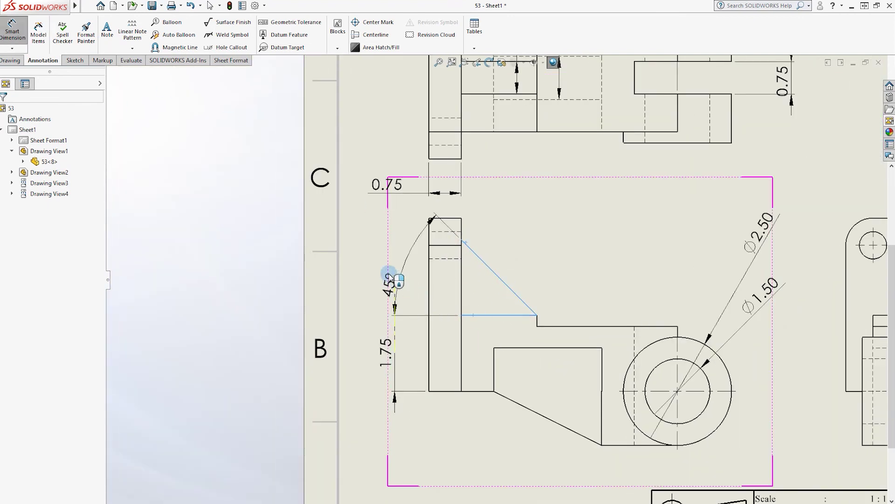
{"action": "left_click", "coordinate": [411, 262]}
{"action": "key", "text": "Escape"}
Dimension the step between the ledge and the arm's top, and the arm's thickness above the lower rib, in the front view.
{"action": "left_click", "coordinate": [508, 283]}
{"action": "scroll", "coordinate": [504, 284], "scroll_direction": "up", "scroll_amount": 5}
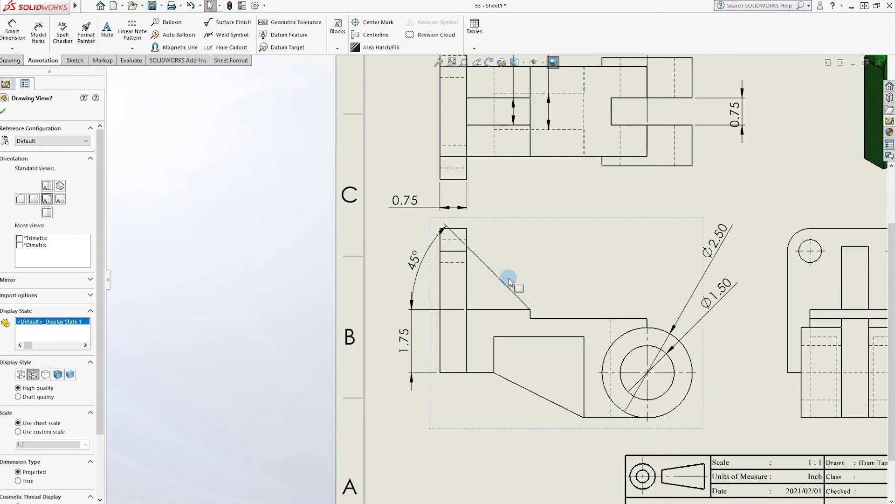
{"action": "scroll", "coordinate": [504, 272], "scroll_direction": "down", "scroll_amount": 3}
{"action": "scroll", "coordinate": [630, 381], "scroll_direction": "up", "scroll_amount": 2}
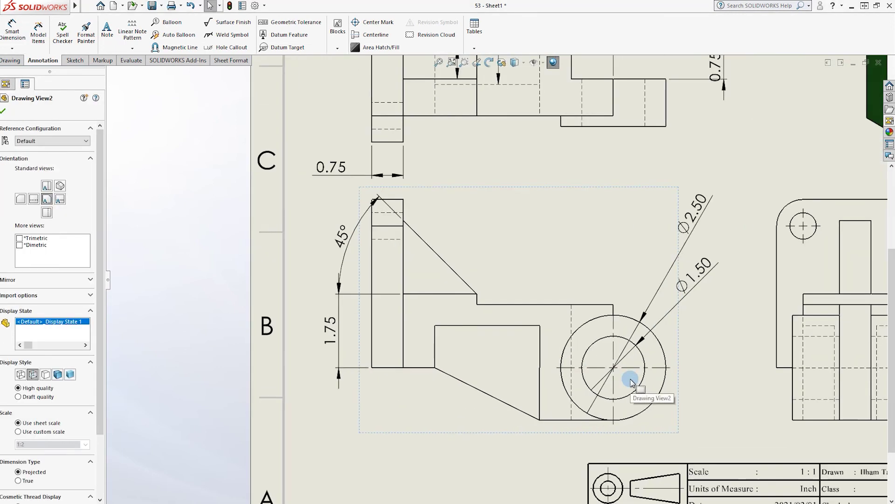
{"action": "scroll", "coordinate": [631, 381], "scroll_direction": "down", "scroll_amount": 3}
{"action": "left_click", "coordinate": [12, 29]}
{"action": "left_click", "coordinate": [482, 290]}
{"action": "left_click", "coordinate": [498, 296]}
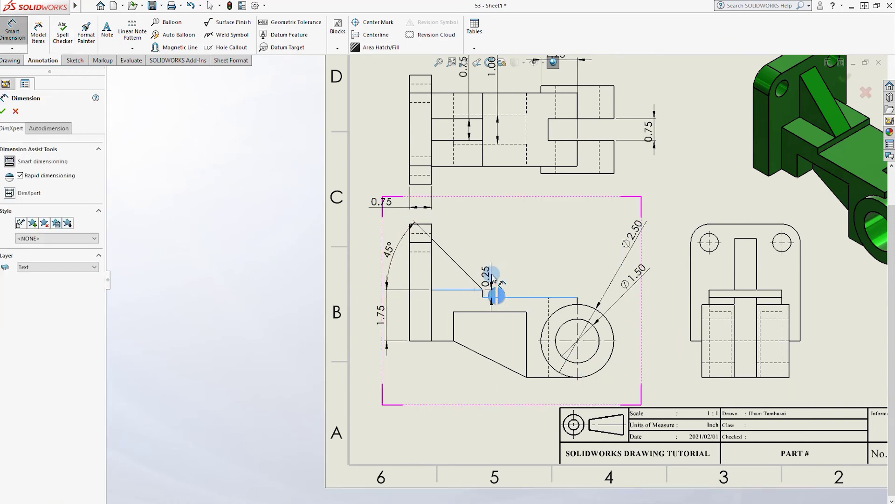
{"action": "left_click", "coordinate": [491, 258]}
{"action": "left_click", "coordinate": [513, 297]}
{"action": "left_click", "coordinate": [506, 311]}
{"action": "left_click", "coordinate": [509, 254]}
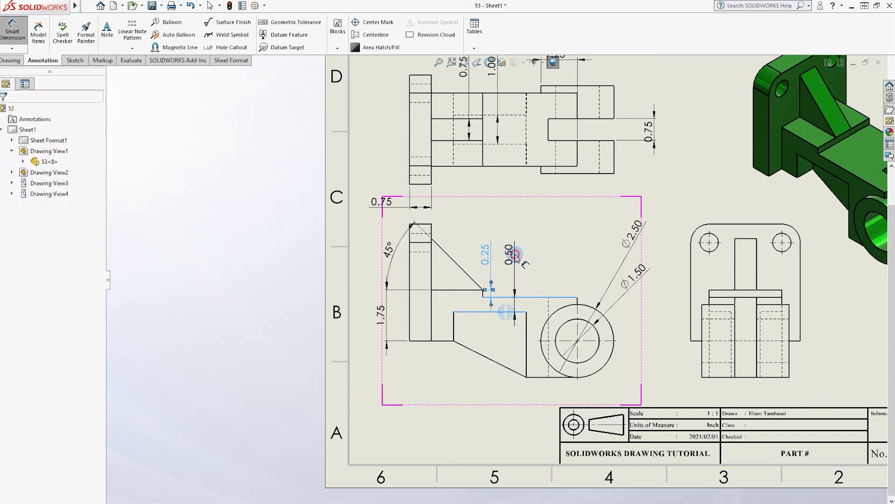
Dimension the distance from the plate's inner face to the lower rib's near edge below the front view.
{"action": "scroll", "coordinate": [480, 190], "scroll_direction": "up", "scroll_amount": 1}
{"action": "scroll", "coordinate": [498, 337], "scroll_direction": "down", "scroll_amount": 1}
{"action": "left_click", "coordinate": [429, 286]}
{"action": "left_click", "coordinate": [450, 285]}
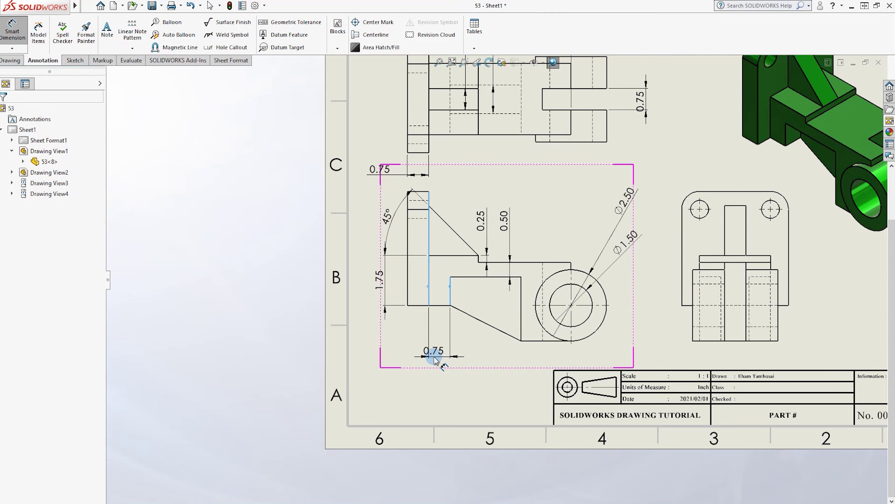
{"action": "left_click", "coordinate": [403, 335]}
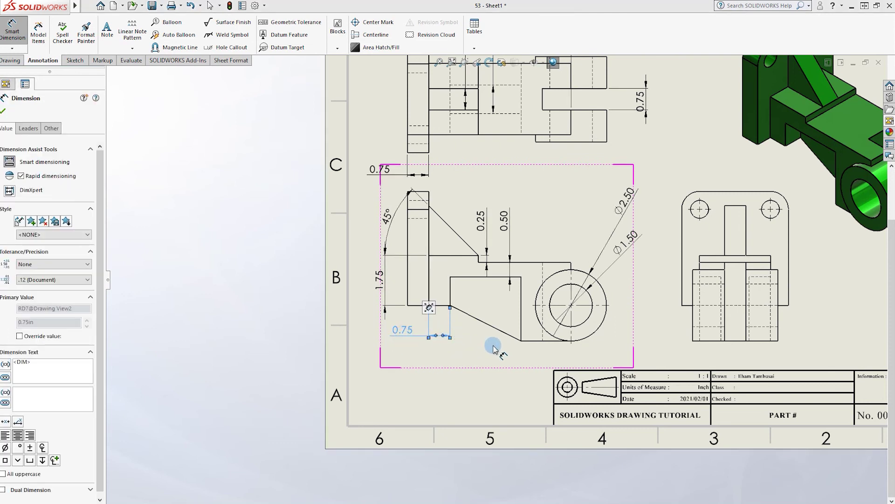
Dimension the distance from the plate's inner face to the ring's centre below the front view.
{"action": "left_click", "coordinate": [429, 289]}
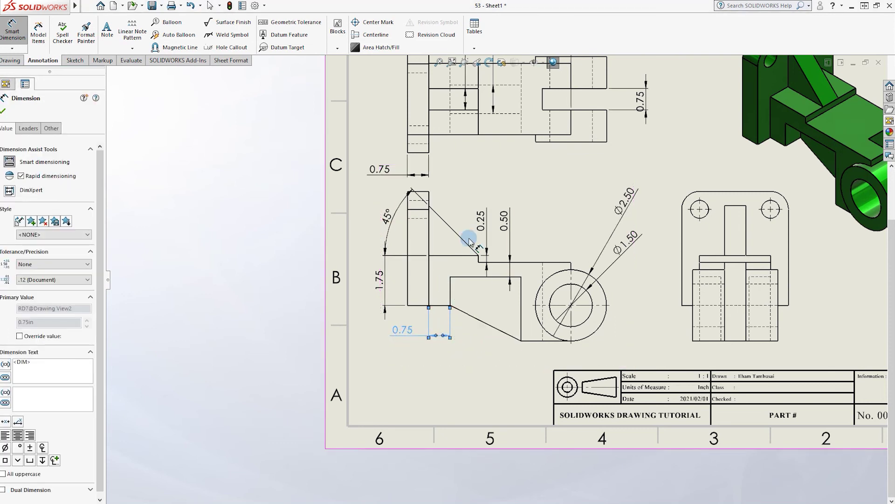
{"action": "left_click", "coordinate": [573, 283]}
{"action": "left_click", "coordinate": [497, 371]}
{"action": "key", "text": "Escape"}
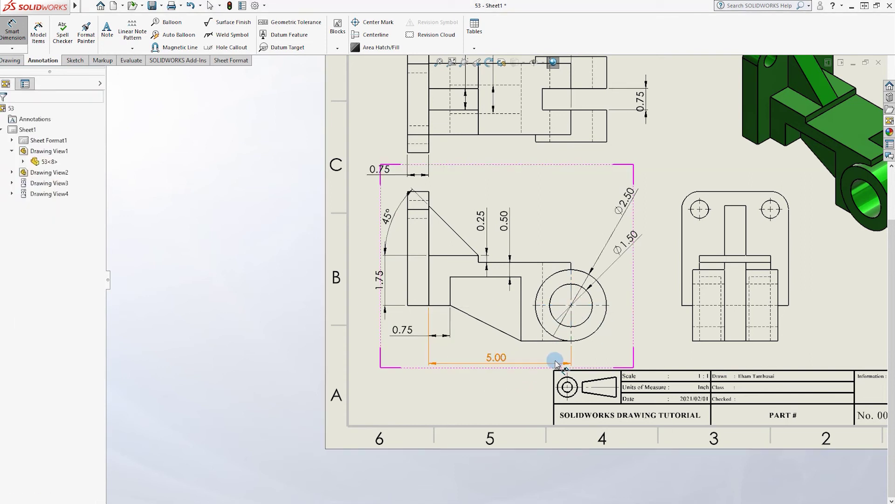
Dimension the lower rib's horizontal length in the front view and align the adjacent plate-to-rib dimension with it.
{"action": "left_click", "coordinate": [522, 301]}
{"action": "left_click", "coordinate": [451, 281]}
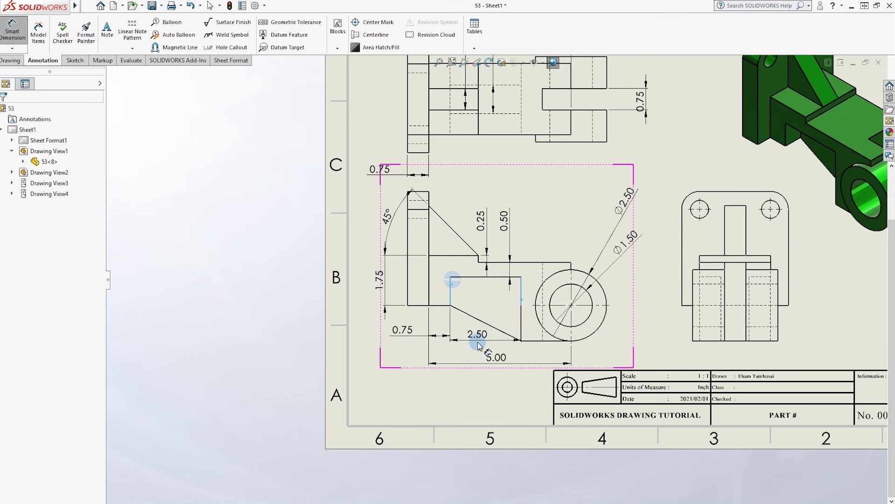
{"action": "left_click", "coordinate": [477, 344]}
{"action": "left_click_drag", "start_coordinate": [442, 336], "coordinate": [443, 344]}
{"action": "left_click", "coordinate": [516, 345]}
Dimension the diameter of the left plate hole in the right view.
{"action": "scroll", "coordinate": [598, 269], "scroll_direction": "up", "scroll_amount": 1}
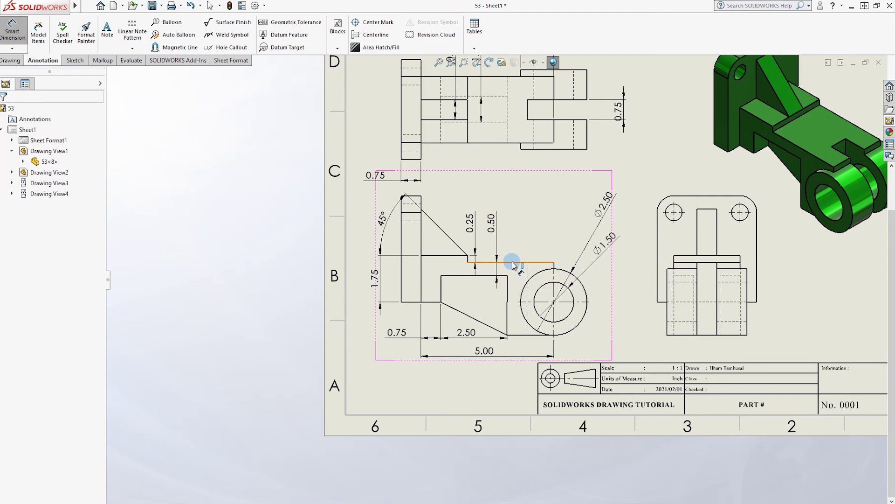
{"action": "scroll", "coordinate": [540, 295], "scroll_direction": "up", "scroll_amount": 1}
{"action": "left_click", "coordinate": [617, 216]}
{"action": "left_click", "coordinate": [618, 218]}
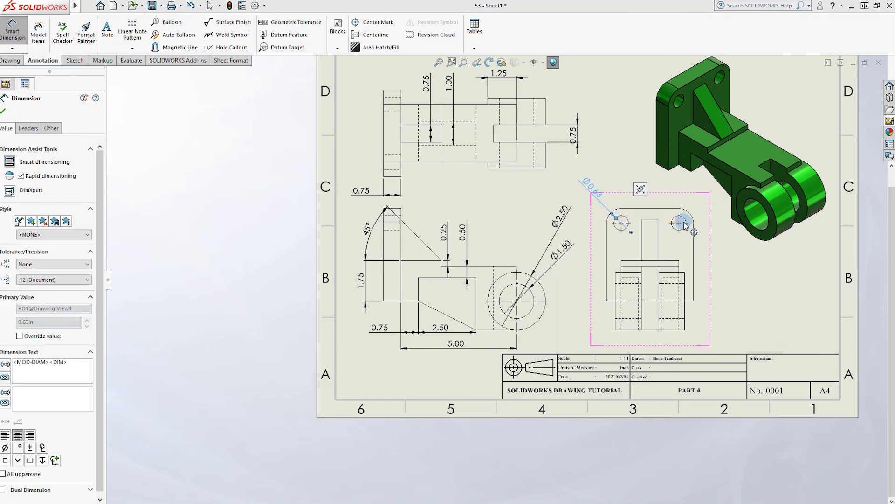
Try to dimension the plate's upper-right corner radius in the right view and delete the left hole's diameter dimension.
{"action": "left_click", "coordinate": [689, 213]}
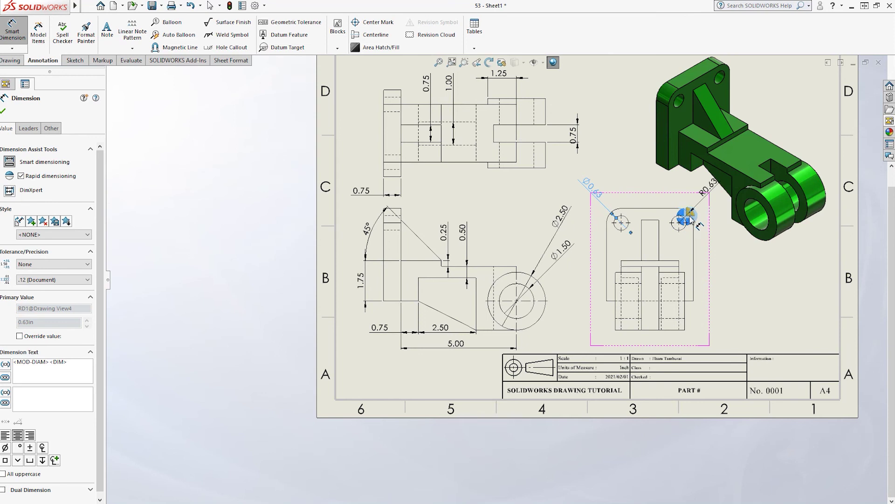
{"action": "key", "text": "Escape"}
{"action": "left_click", "coordinate": [594, 193]}
{"action": "key", "text": "Delete"}
Dimension the right plate hole's diameter and the plate's upper-left corner radius in the right view.
{"action": "left_click", "coordinate": [679, 226]}
{"action": "left_click", "coordinate": [12, 30]}
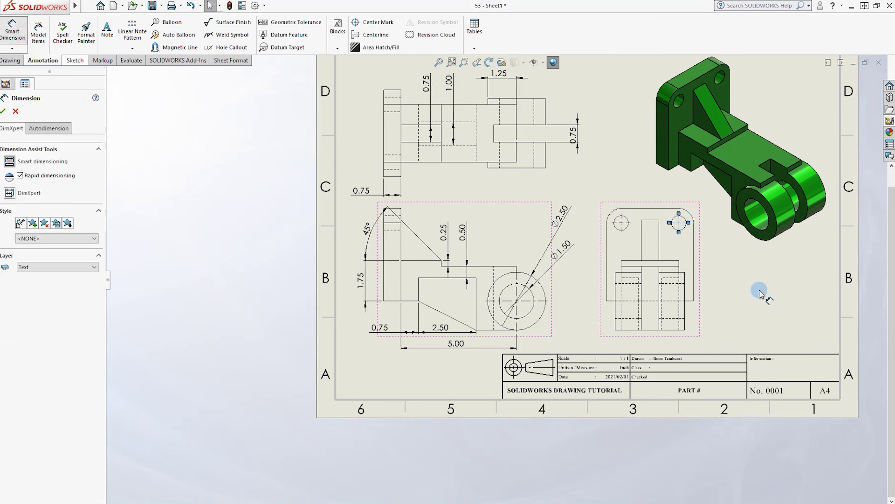
{"action": "left_click", "coordinate": [682, 228]}
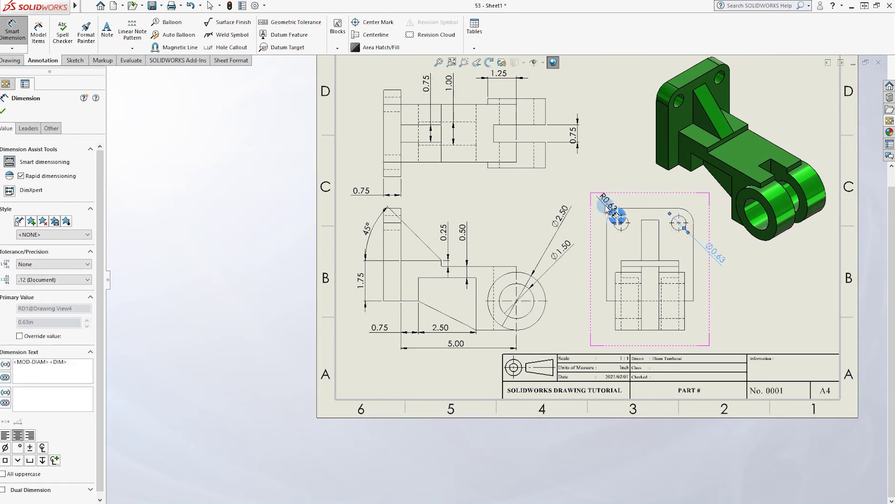
{"action": "left_click", "coordinate": [586, 192]}
{"action": "left_click", "coordinate": [765, 310]}
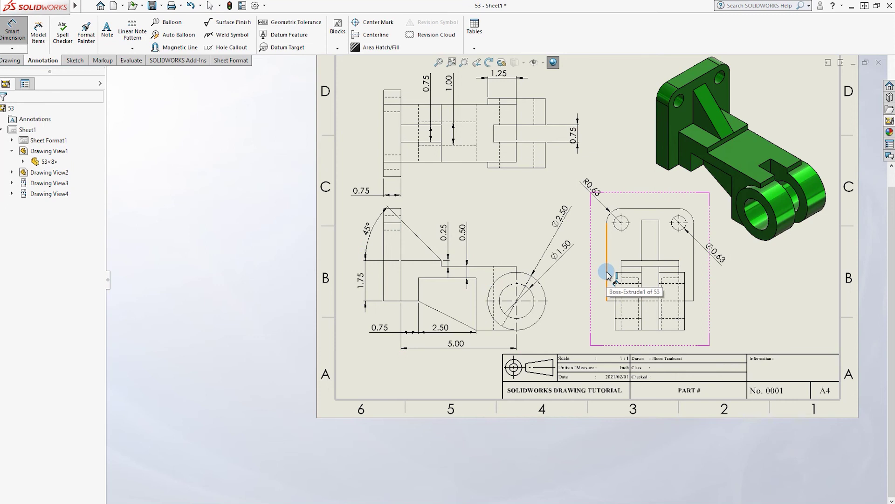
Dimension the plate's overall width in the top view, placing it outside the plate's outer face.
{"action": "left_click", "coordinate": [393, 89]}
{"action": "left_click", "coordinate": [390, 176]}
{"action": "left_click", "coordinate": [377, 152]}
{"action": "left_click", "coordinate": [469, 194]}
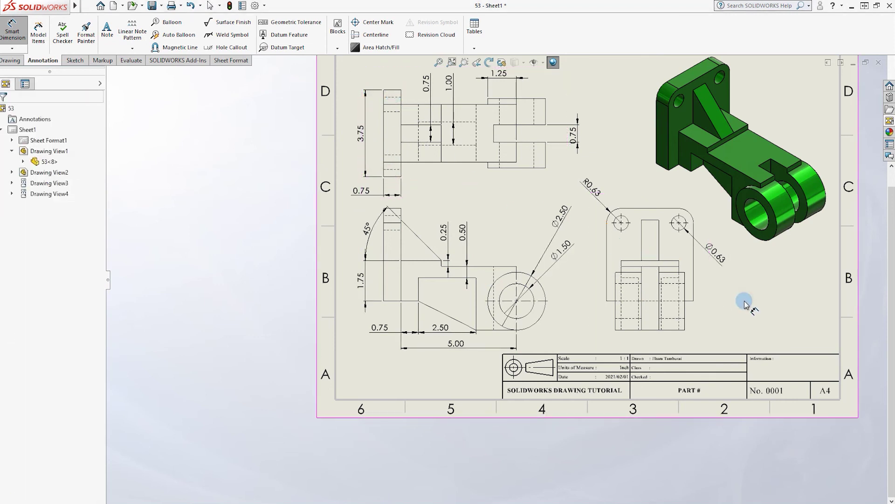
Try displaying the plate's corner radius dimension as a diameter and restore its radius display.
{"action": "left_click", "coordinate": [591, 187]}
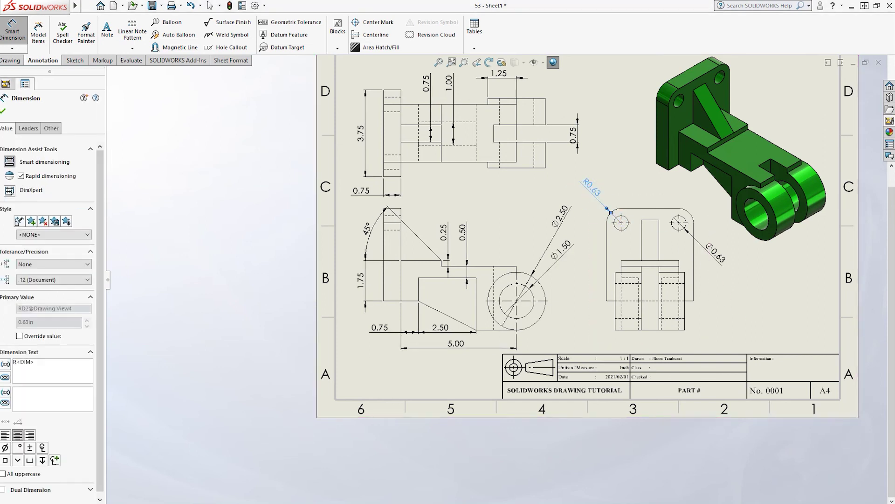
{"action": "right_click", "coordinate": [587, 189]}
{"action": "left_click", "coordinate": [584, 186]}
{"action": "scroll", "coordinate": [32, 279], "scroll_direction": "down", "scroll_amount": 1}
{"action": "left_click", "coordinate": [27, 128]}
{"action": "left_click", "coordinate": [6, 128]}
{"action": "left_click", "coordinate": [24, 128]}
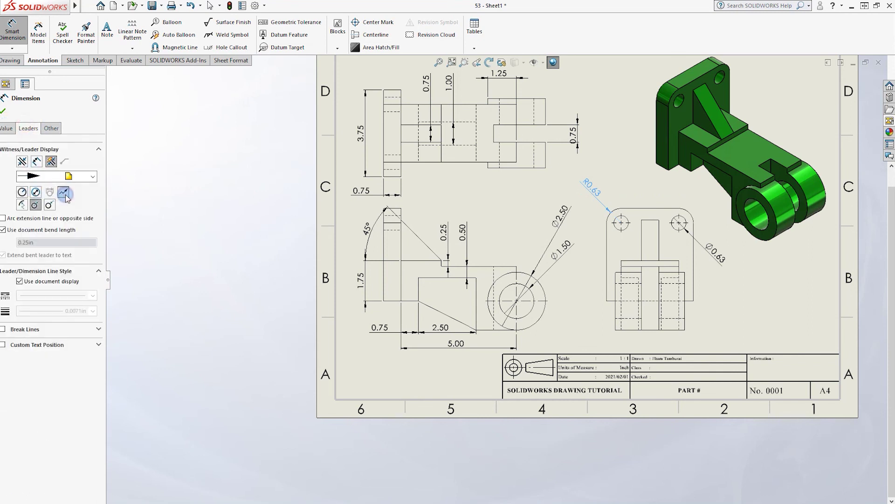
{"action": "left_click", "coordinate": [36, 192]}
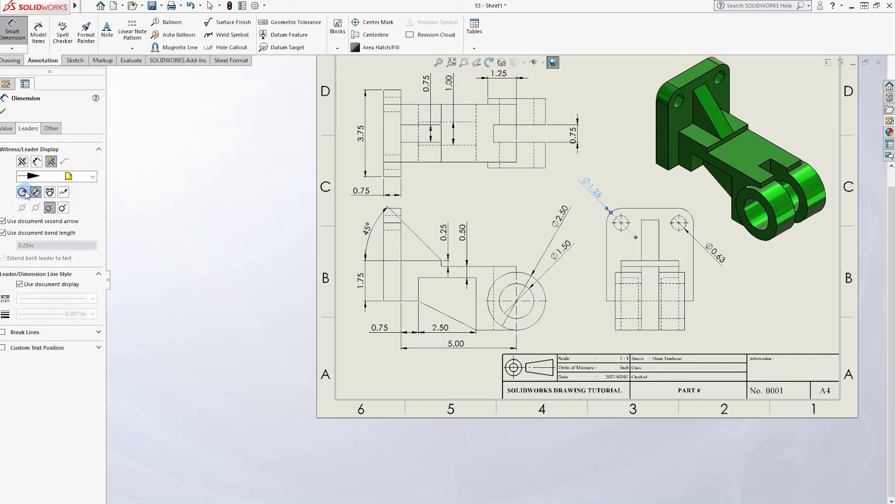
{"action": "left_click", "coordinate": [23, 192]}
{"action": "left_click", "coordinate": [6, 128]}
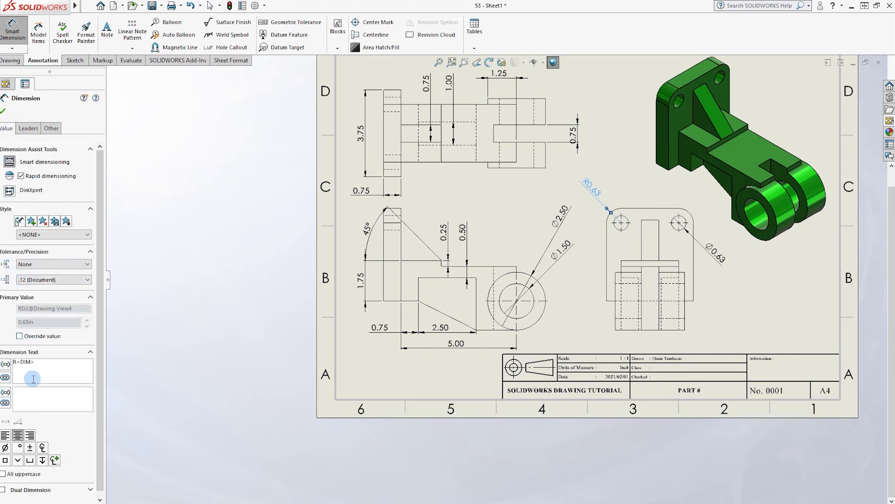
{"action": "left_click", "coordinate": [746, 309]}
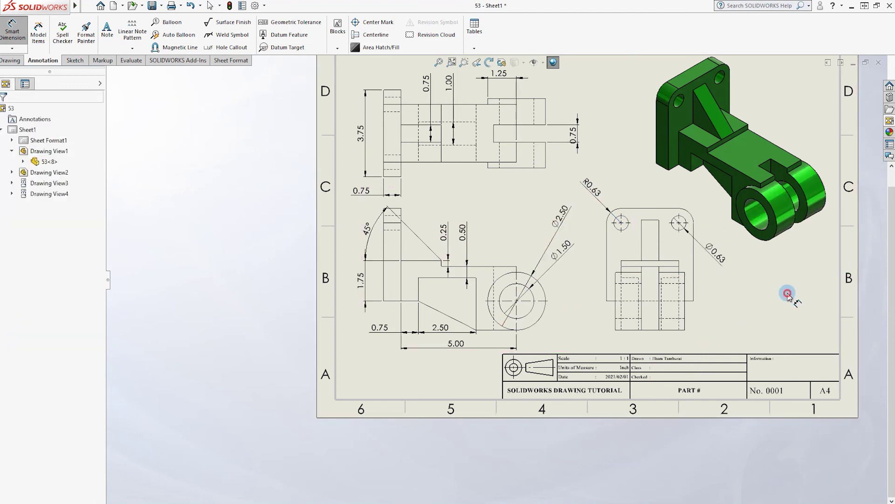
Try a different custom scale on the front view, return it to 1:2, and check the isometric view's scale.
{"action": "scroll", "coordinate": [489, 275], "scroll_direction": "up", "scroll_amount": 2}
{"action": "scroll", "coordinate": [653, 267], "scroll_direction": "down", "scroll_amount": 2}
{"action": "scroll", "coordinate": [690, 275], "scroll_direction": "up", "scroll_amount": 1}
{"action": "scroll", "coordinate": [516, 224], "scroll_direction": "down", "scroll_amount": 2}
{"action": "scroll", "coordinate": [708, 288], "scroll_direction": "down", "scroll_amount": 1}
{"action": "scroll", "coordinate": [493, 278], "scroll_direction": "up", "scroll_amount": 1}
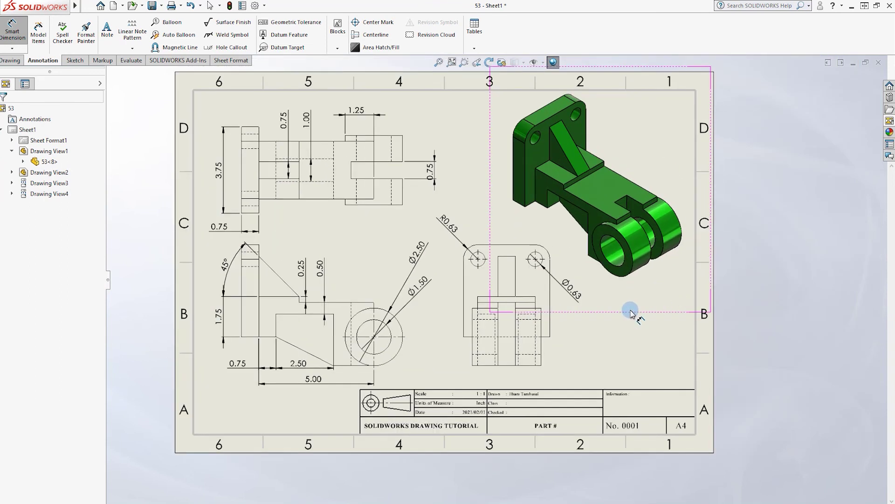
{"action": "left_click", "coordinate": [388, 342]}
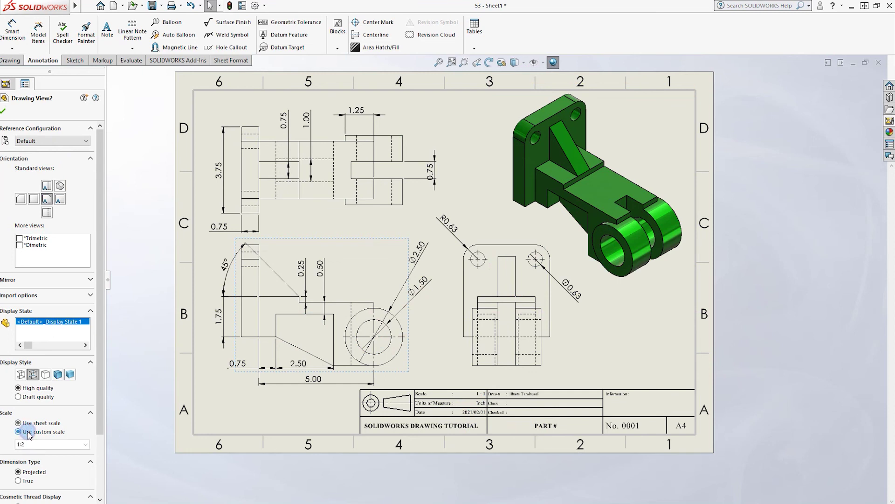
{"action": "left_click", "coordinate": [86, 444]}
{"action": "left_click", "coordinate": [28, 359]}
{"action": "left_click", "coordinate": [86, 444]}
{"action": "left_click", "coordinate": [30, 368]}
{"action": "left_click", "coordinate": [609, 317]}
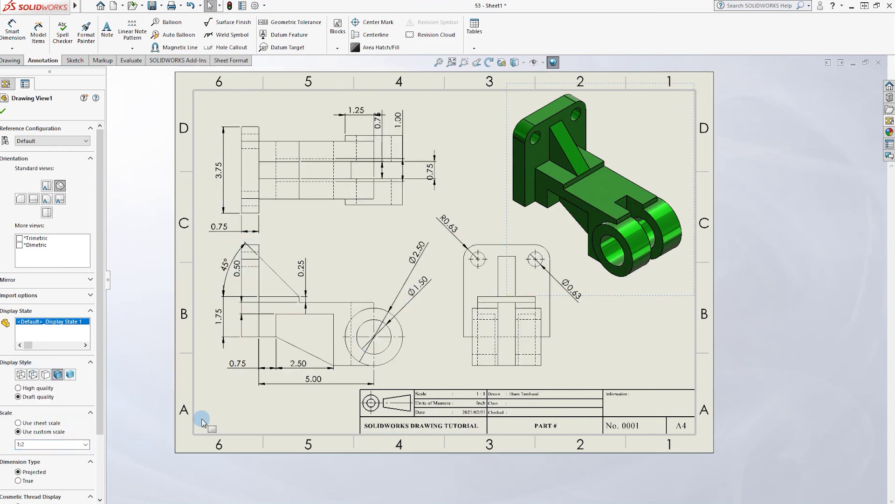
Edit the sheet format and change the title block's scale note to 1 : 2.
{"action": "left_click", "coordinate": [430, 416]}
{"action": "right_click", "coordinate": [479, 396]}
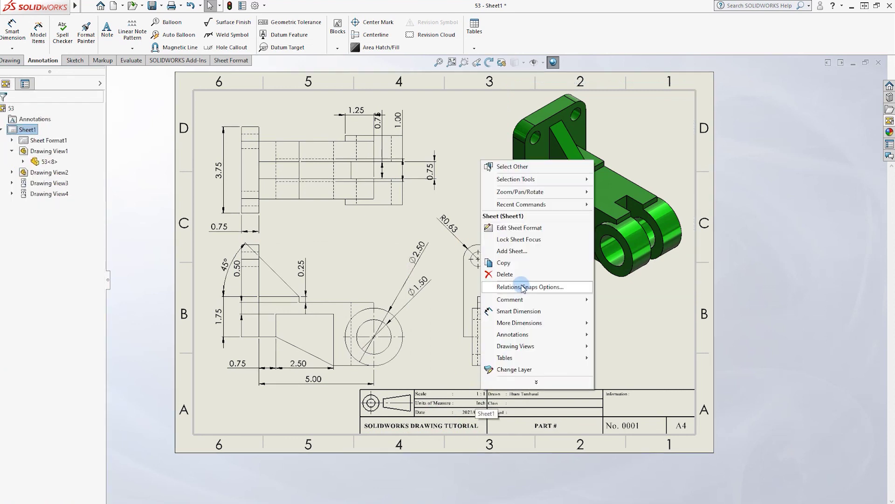
{"action": "left_click", "coordinate": [526, 228]}
{"action": "double_click", "coordinate": [485, 396]}
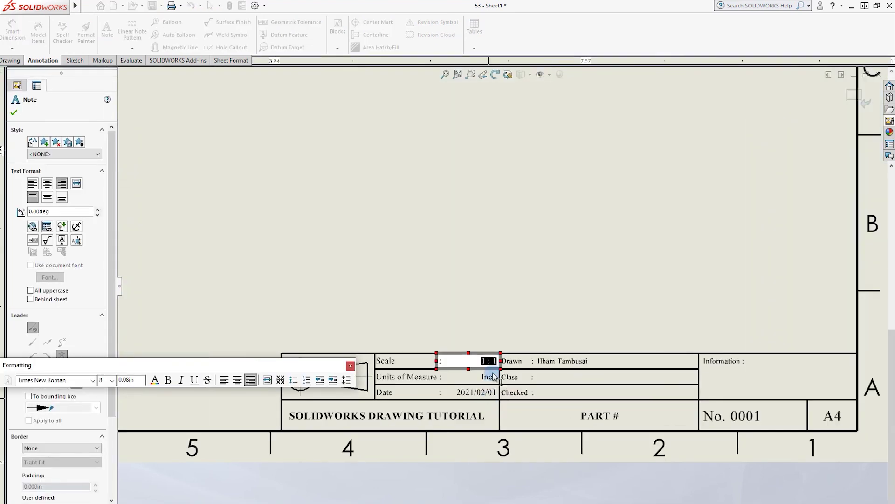
{"action": "key", "text": "Delete"}
{"action": "type", "text": "2"}
{"action": "left_click", "coordinate": [504, 200]}
Change the title block's date to 2021/02/14.
{"action": "scroll", "coordinate": [504, 200], "scroll_direction": "up", "scroll_amount": 3}
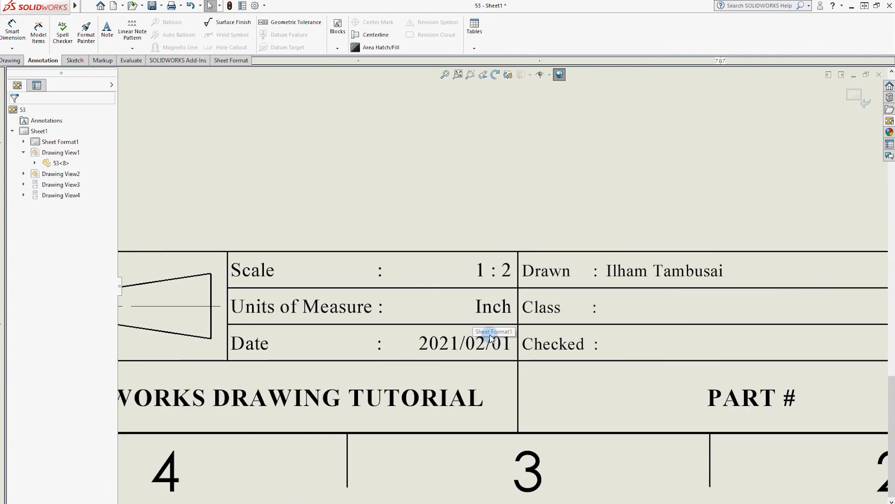
{"action": "left_click", "coordinate": [483, 348]}
{"action": "double_click", "coordinate": [484, 347]}
{"action": "key", "text": "End"}
{"action": "key", "text": "BackSpace"}
{"action": "key", "text": "BackSpace"}
{"action": "type", "text": "14"}
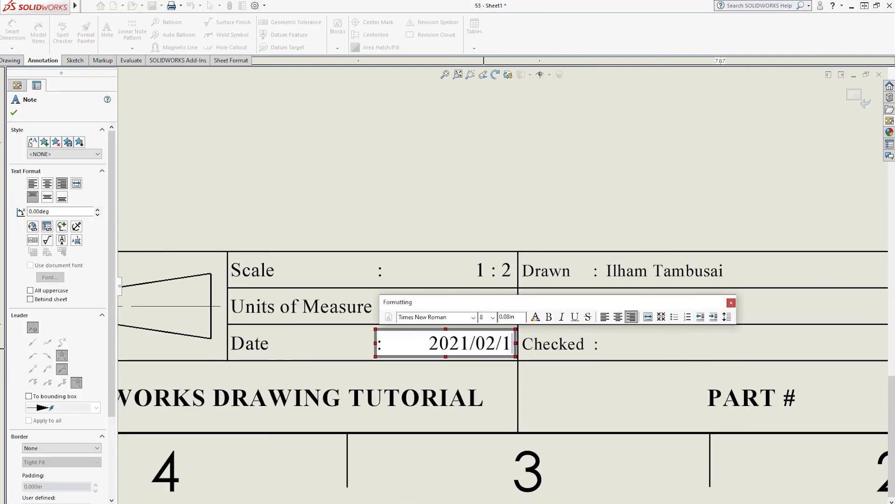
{"action": "left_click", "coordinate": [407, 136]}
Change the title block's part title to PART #43.
{"action": "scroll", "coordinate": [407, 135], "scroll_direction": "up", "scroll_amount": 6}
{"action": "scroll", "coordinate": [472, 321], "scroll_direction": "down", "scroll_amount": 2}
{"action": "double_click", "coordinate": [662, 321]}
{"action": "left_click", "coordinate": [665, 321]}
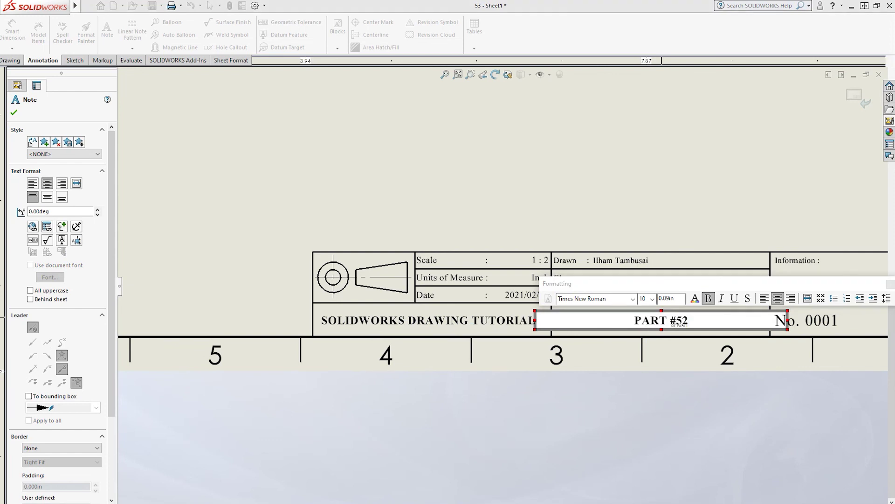
{"action": "left_click", "coordinate": [691, 323]}
{"action": "left_click", "coordinate": [745, 176]}
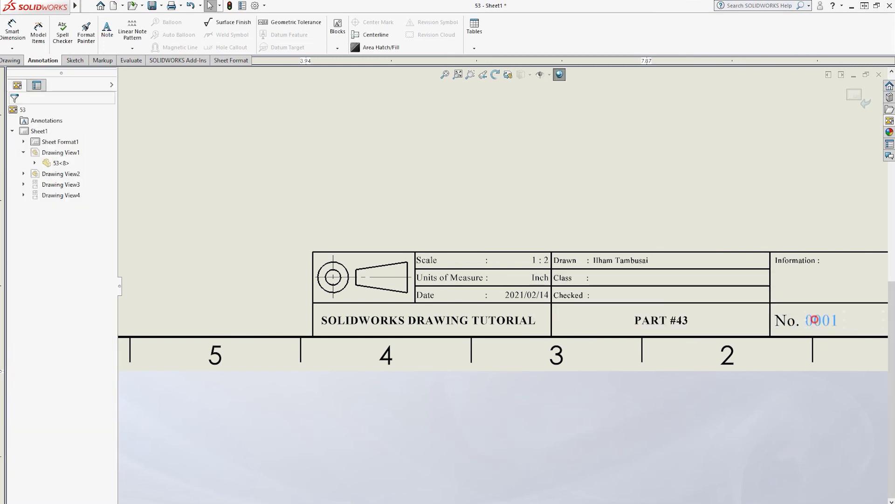
Set the title block's drawing number to 0043, leave sheet format editing, and fit the whole sheet in view.
{"action": "double_click", "coordinate": [816, 320]}
{"action": "type", "text": "0043"}
{"action": "left_click", "coordinate": [610, 208]}
{"action": "scroll", "coordinate": [620, 243], "scroll_direction": "up", "scroll_amount": 9}
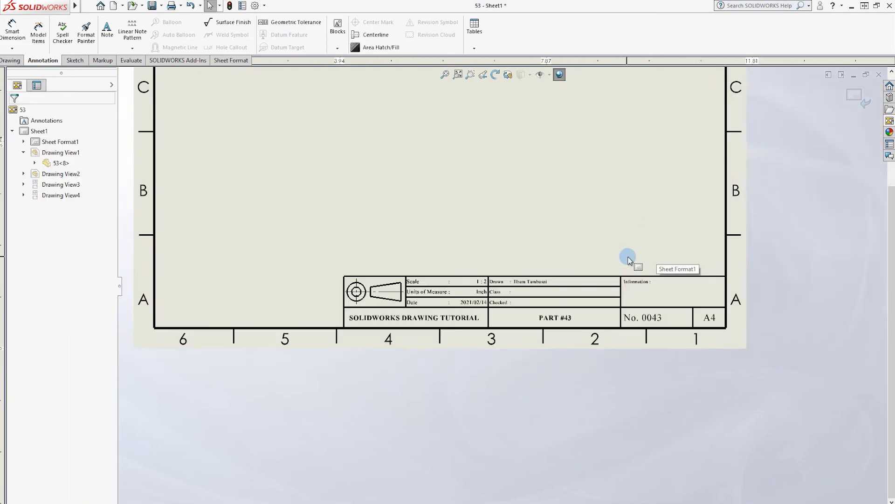
{"action": "left_click", "coordinate": [855, 86]}
{"action": "key", "text": "f"}
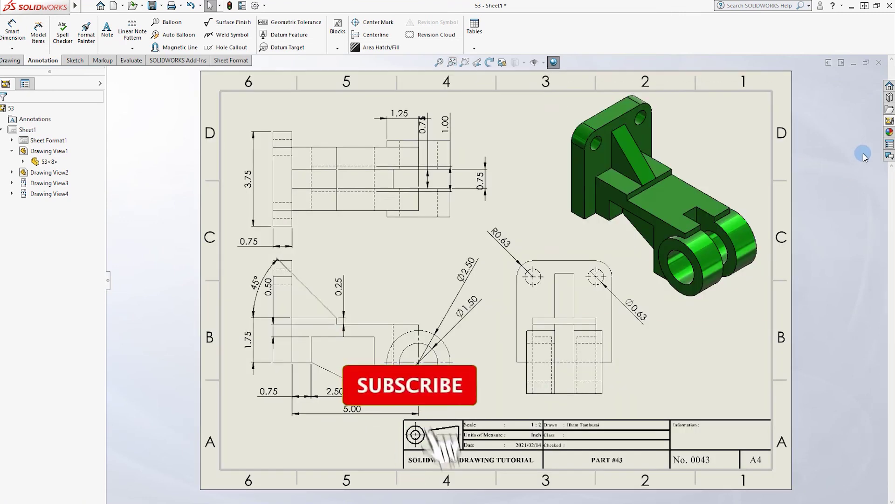